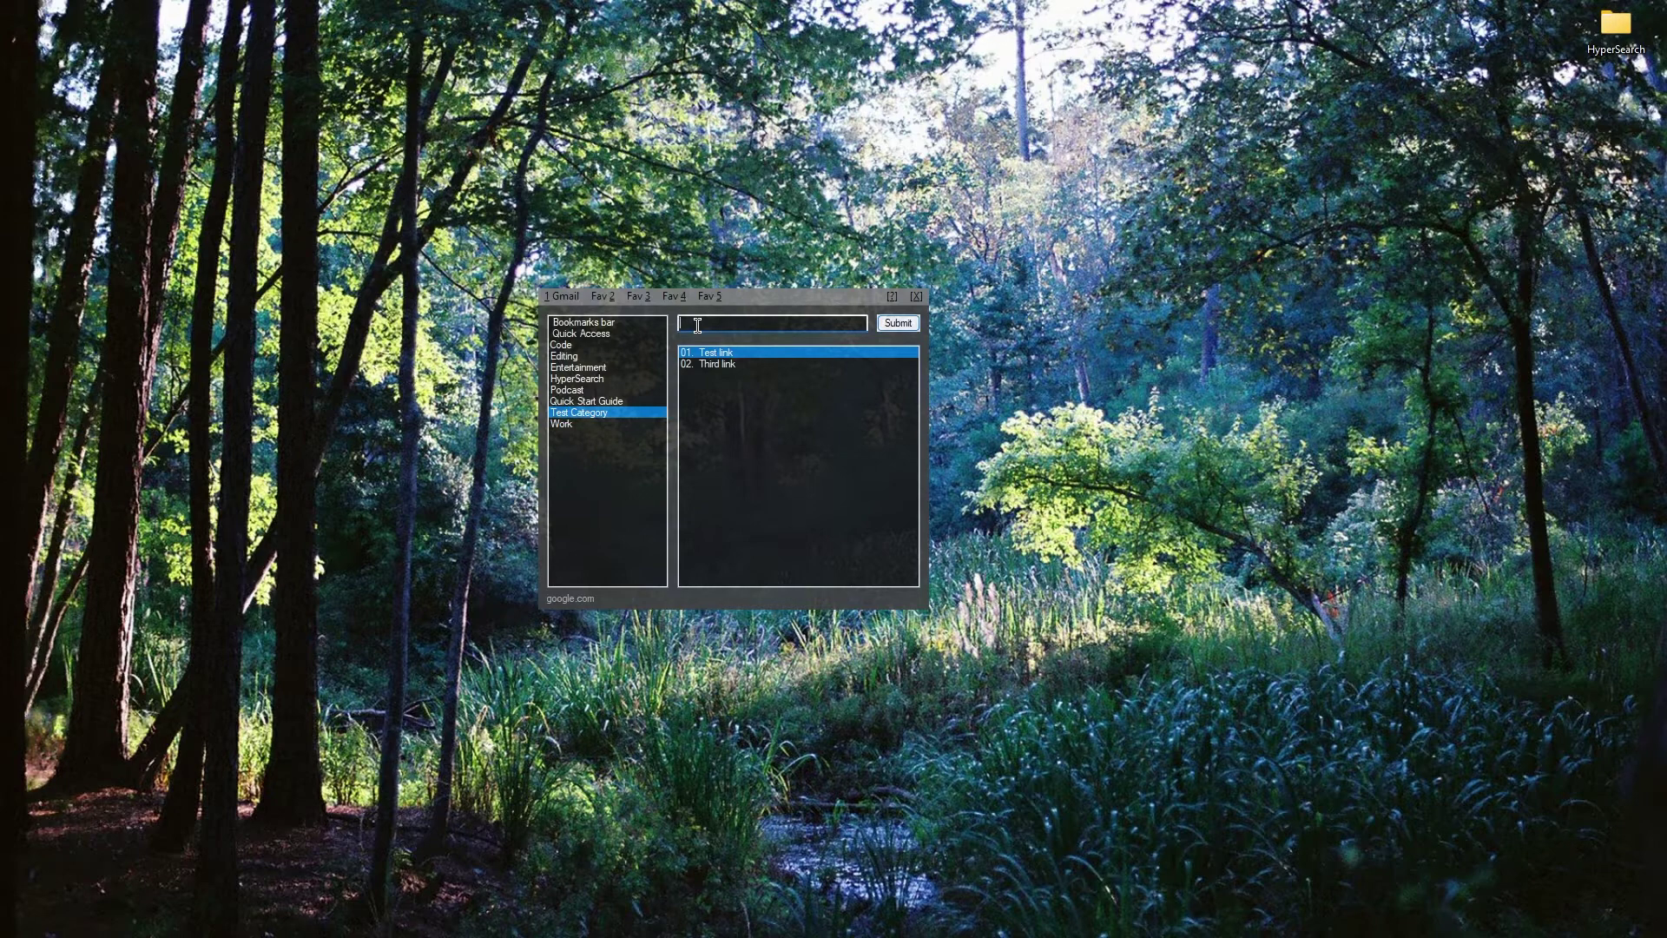
Browse the links of the Bookmarks bar, Editing and Test Category entries by searching the category index for "e" and "t".
{"action": "key", "text": "space"}
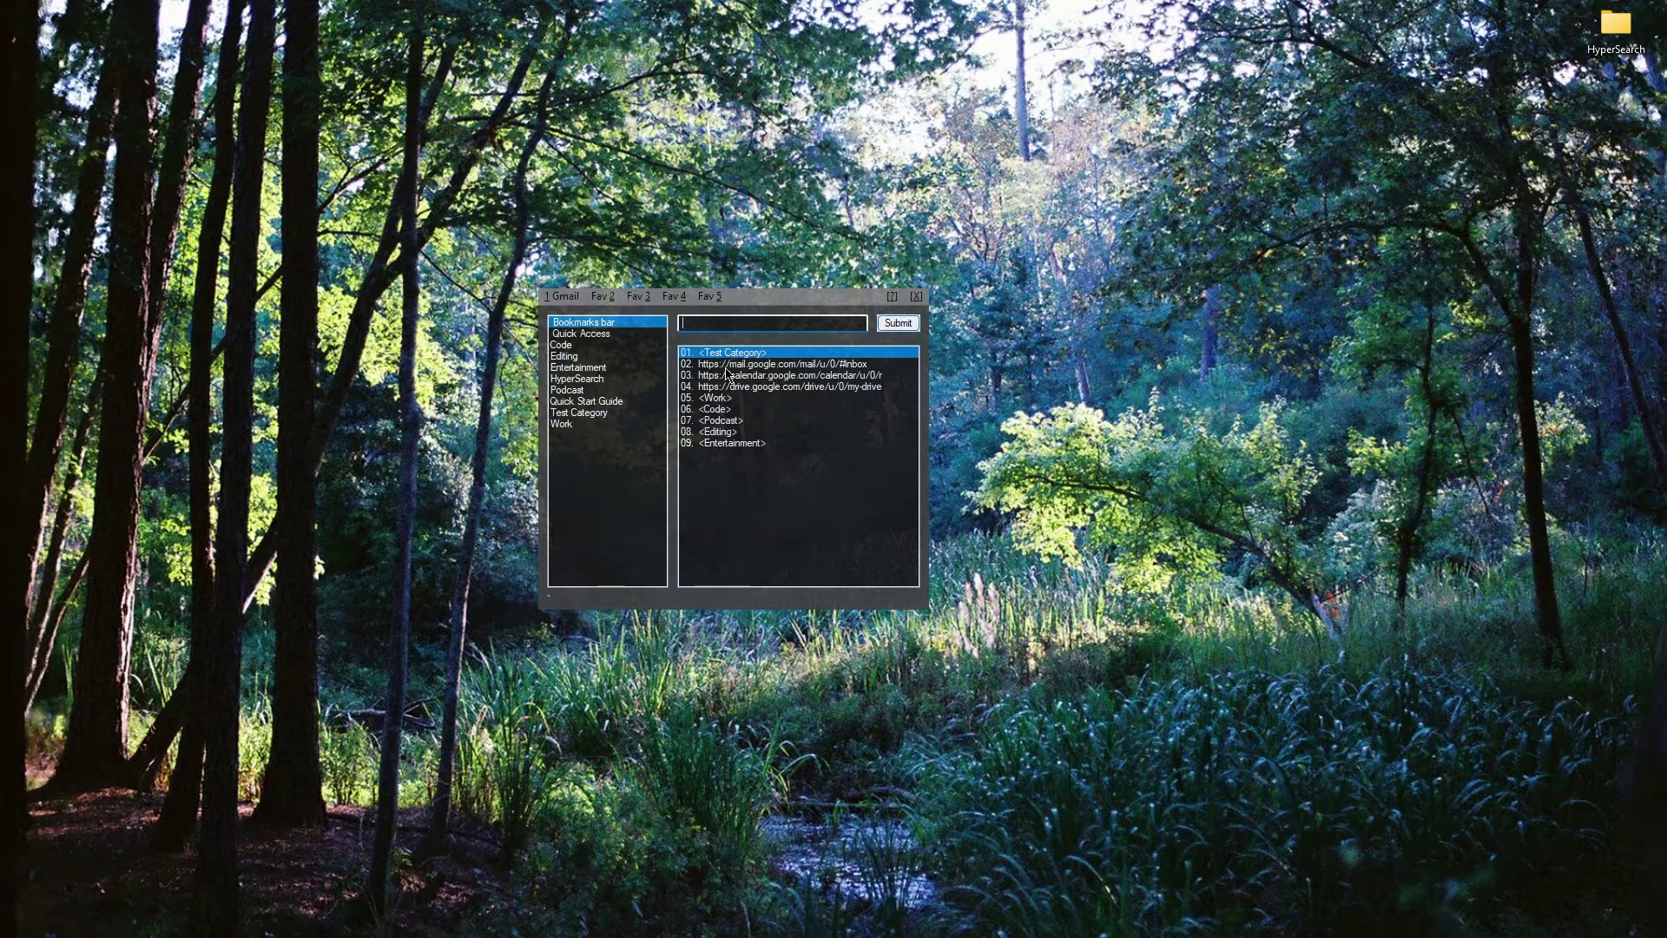
{"action": "key", "text": "space"}
{"action": "type", "text": "e"}
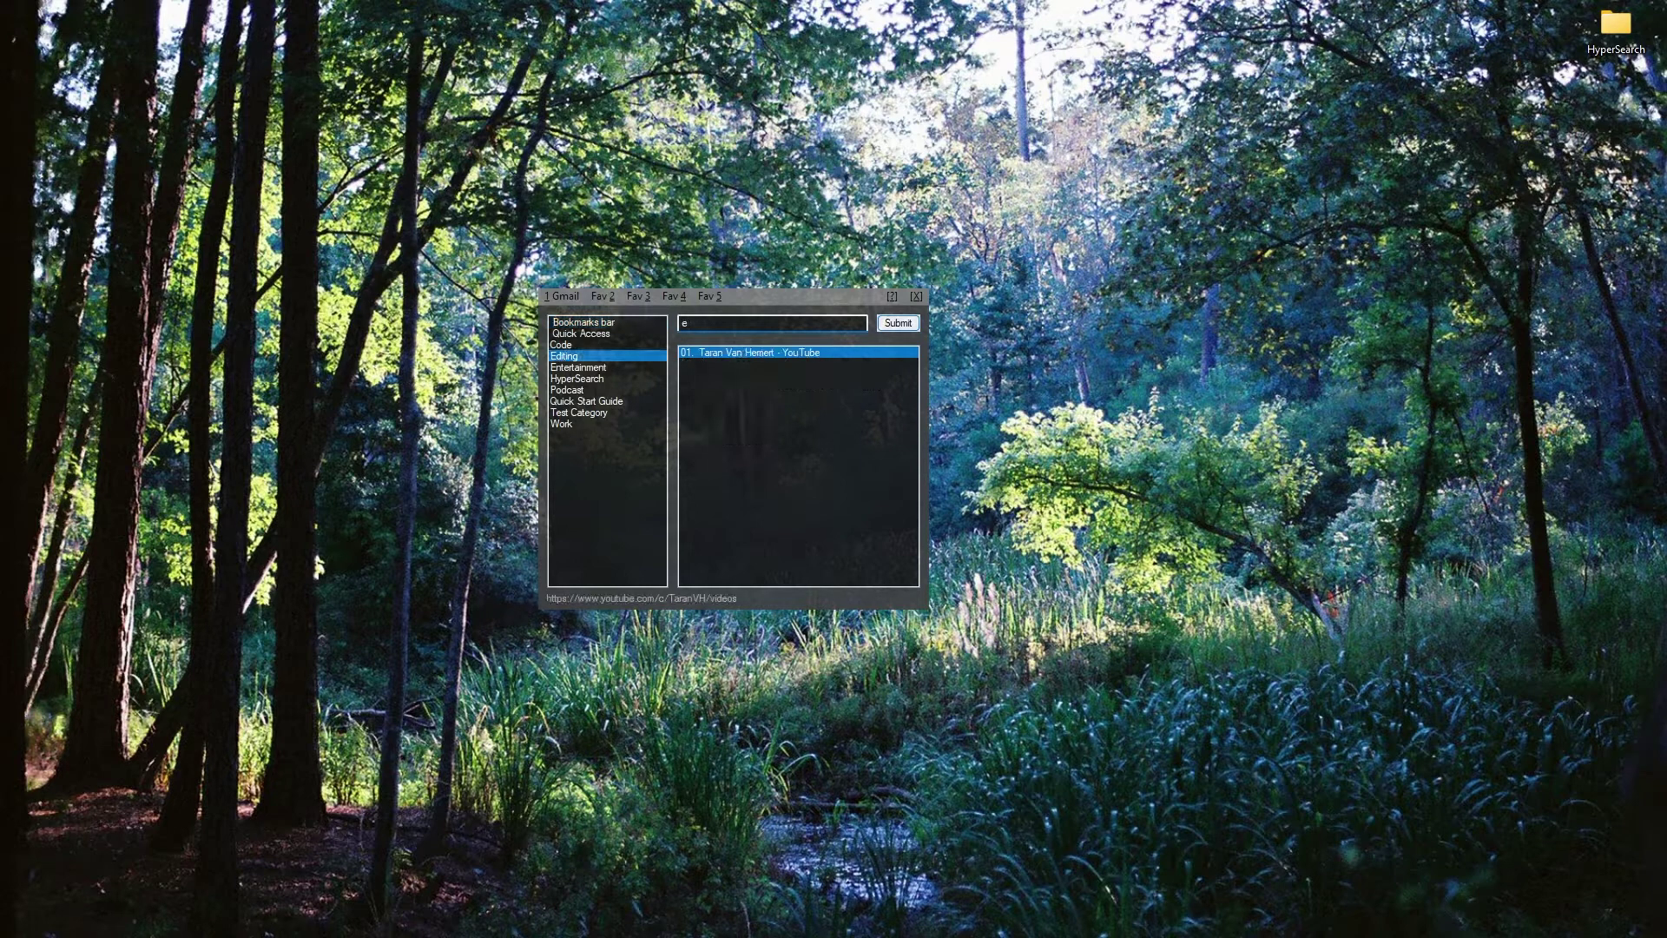
{"action": "key", "text": "BackSpace"}
{"action": "type", "text": "t"}
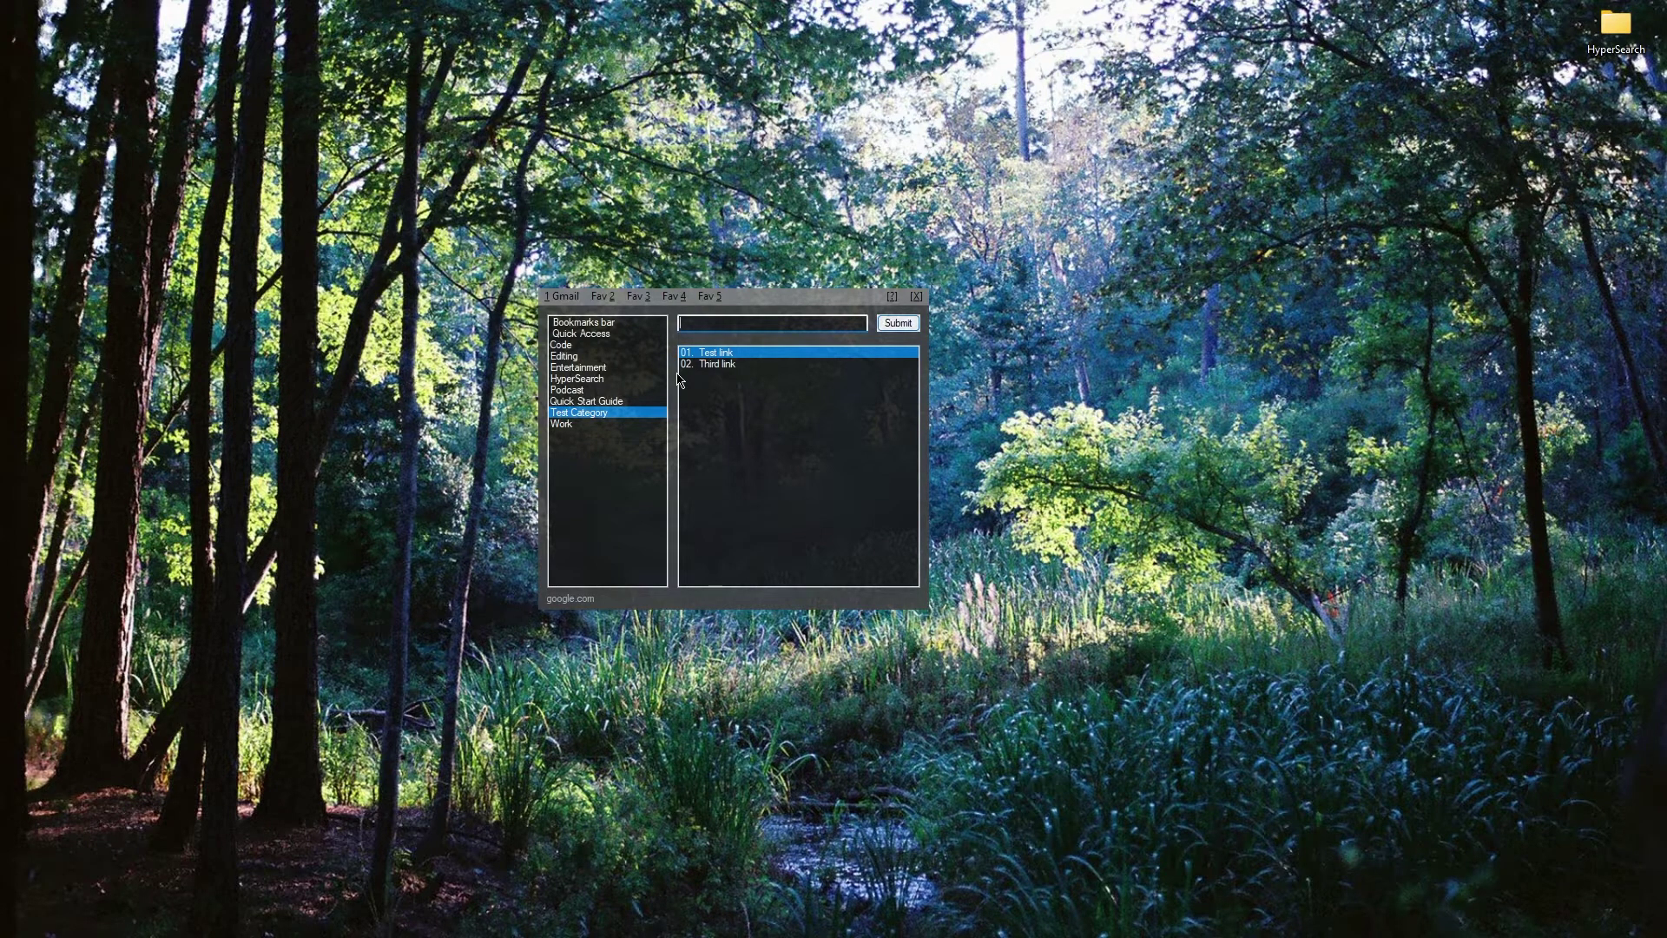
{"action": "key", "text": "Return"}
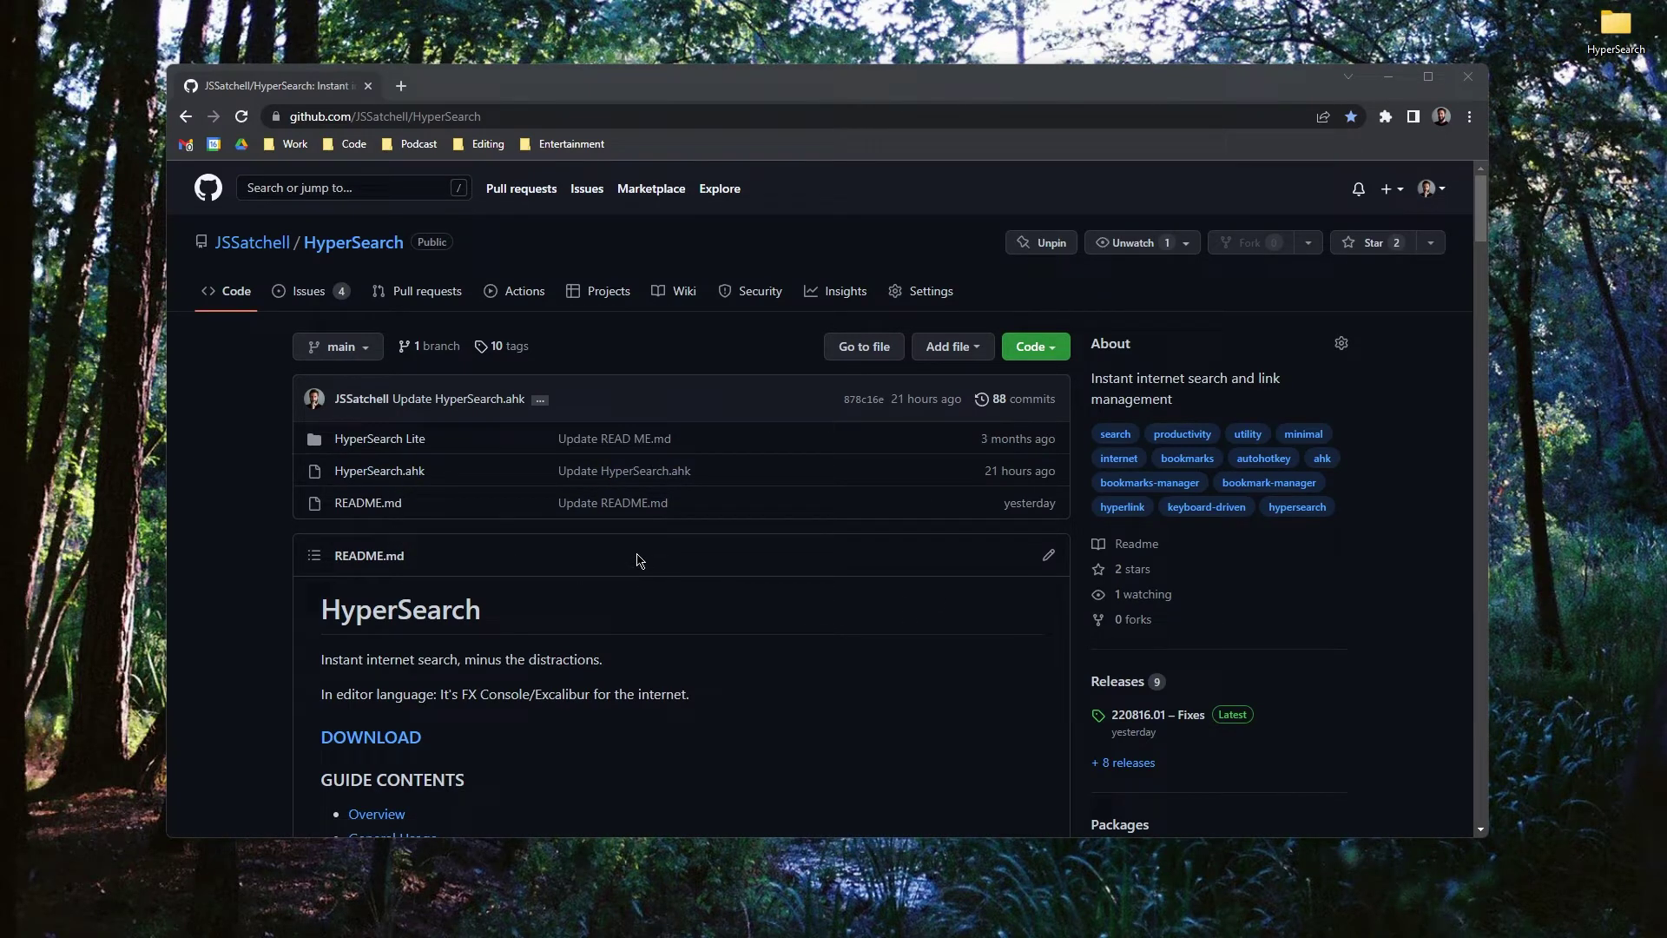
Download HyperSearch_220816.01.exe from the latest GitHub release into the Desktop HyperSearch folder and keep the flagged file.
{"action": "scroll", "coordinate": [933, 537], "scroll_direction": "down", "scroll_amount": 2}
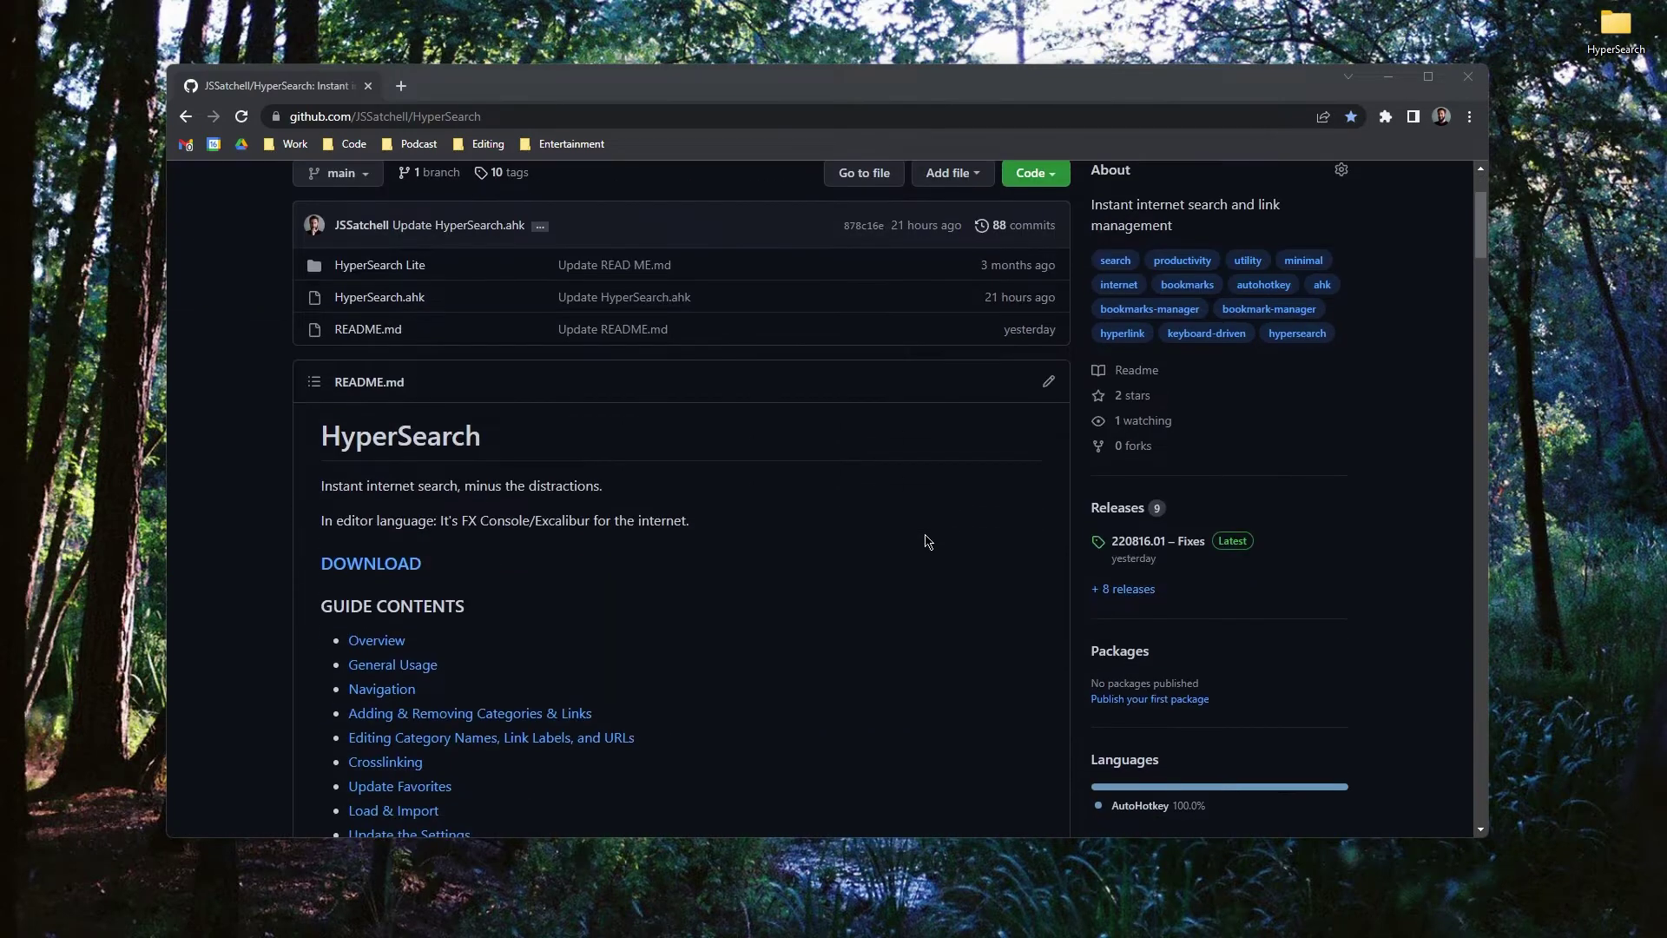
{"action": "left_click", "coordinate": [395, 566]}
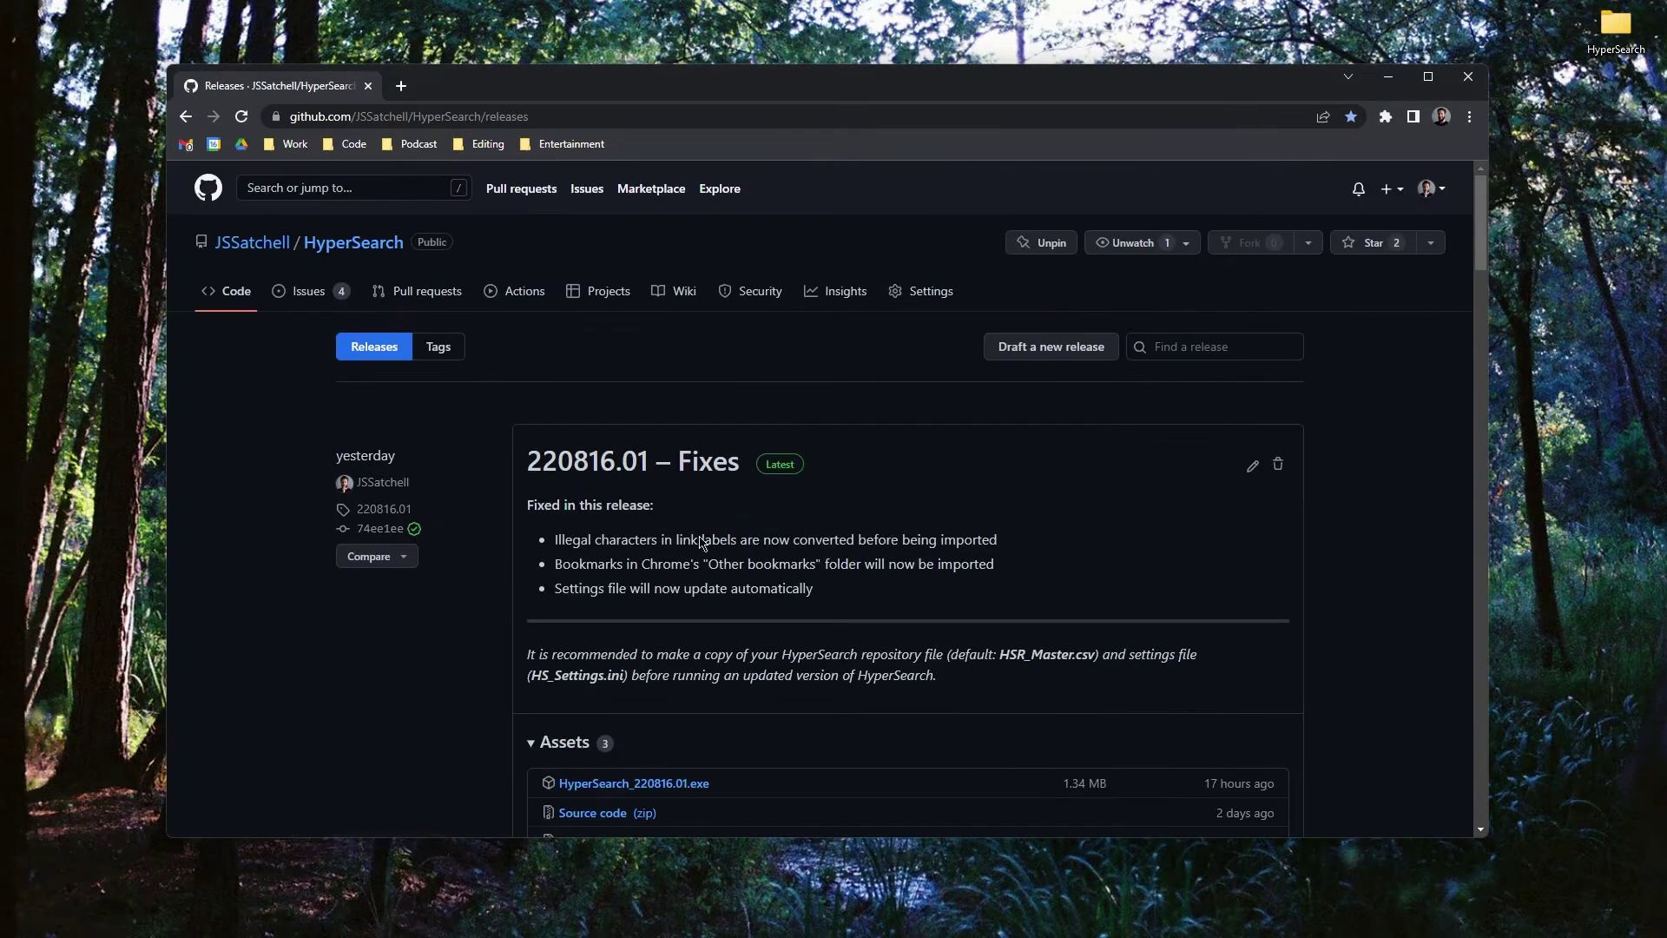
{"action": "scroll", "coordinate": [885, 560], "scroll_direction": "down", "scroll_amount": 2}
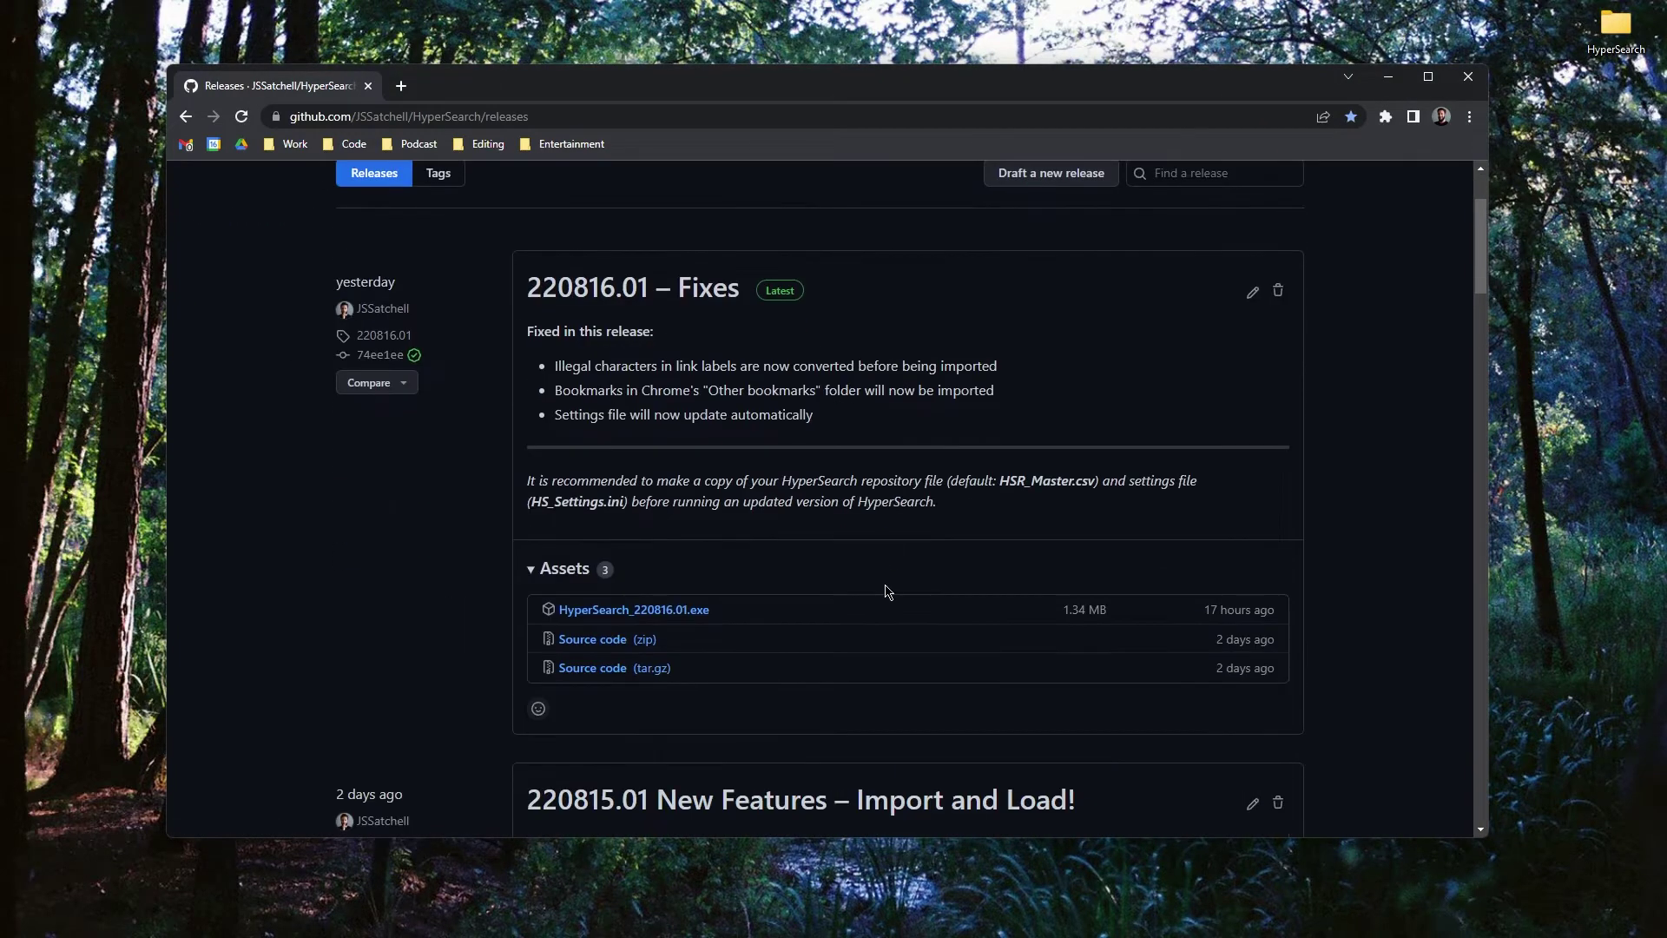
{"action": "left_click", "coordinate": [644, 618]}
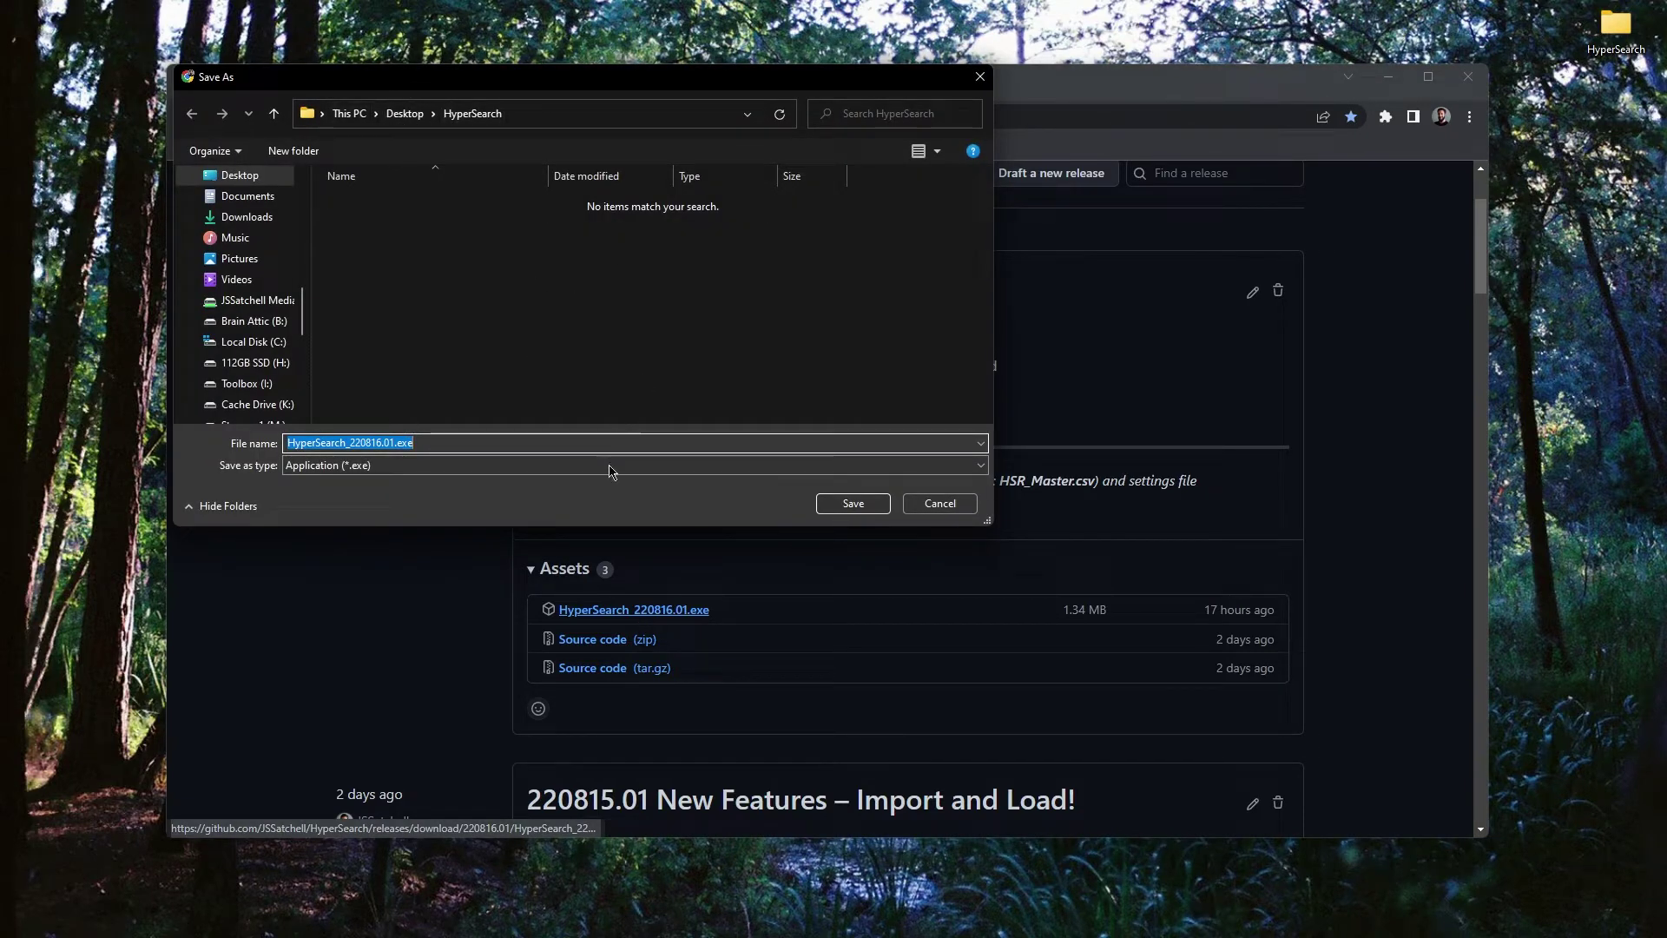
{"action": "left_click", "coordinate": [854, 505]}
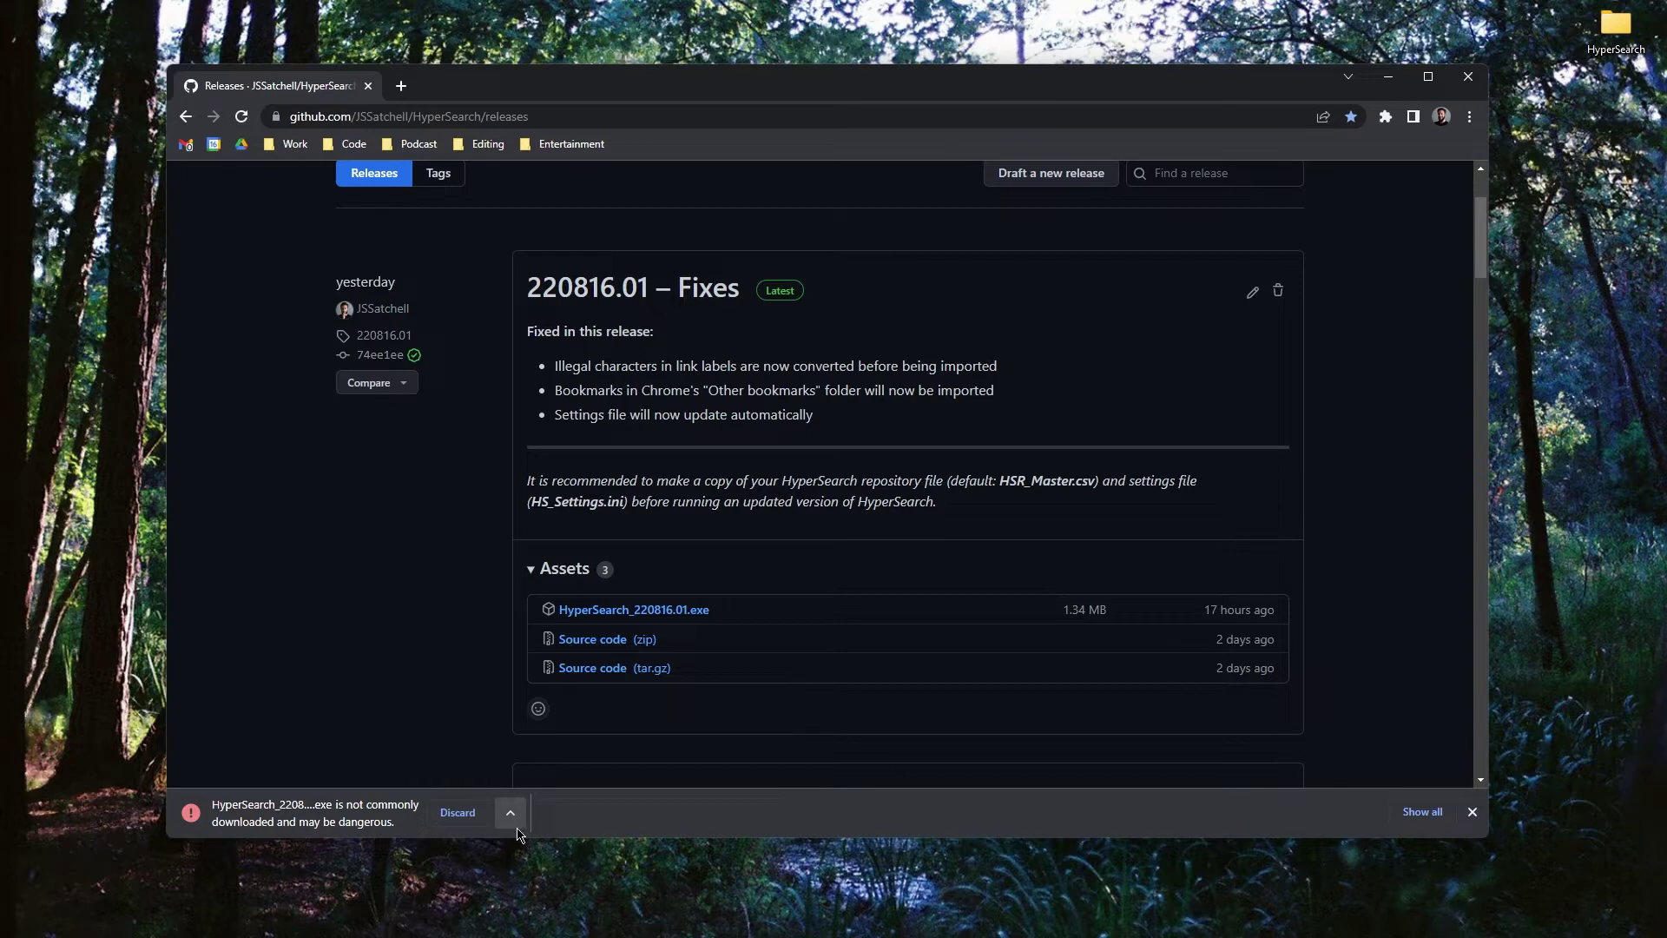
{"action": "left_click", "coordinate": [518, 830]}
{"action": "left_click", "coordinate": [534, 845]}
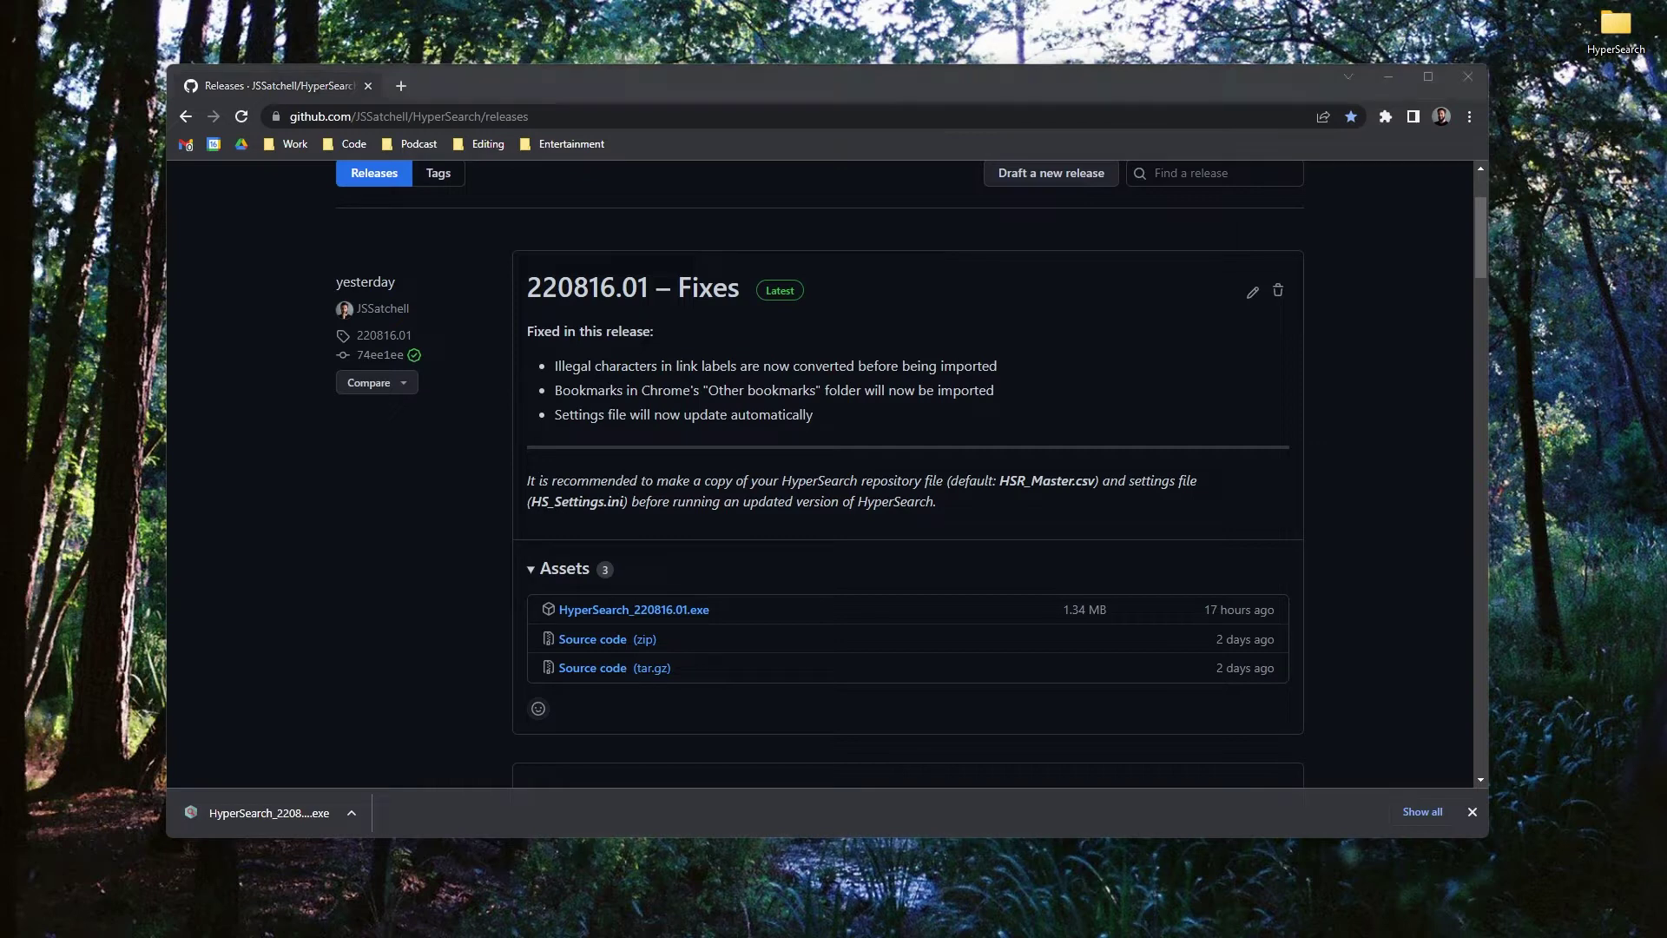
Bring the HyperSearch folder into view without the browser and run HyperSearch_220816.01.exe despite the SmartScreen block.
{"action": "left_click_drag", "start_coordinate": [1666, 163], "coordinate": [936, 195]}
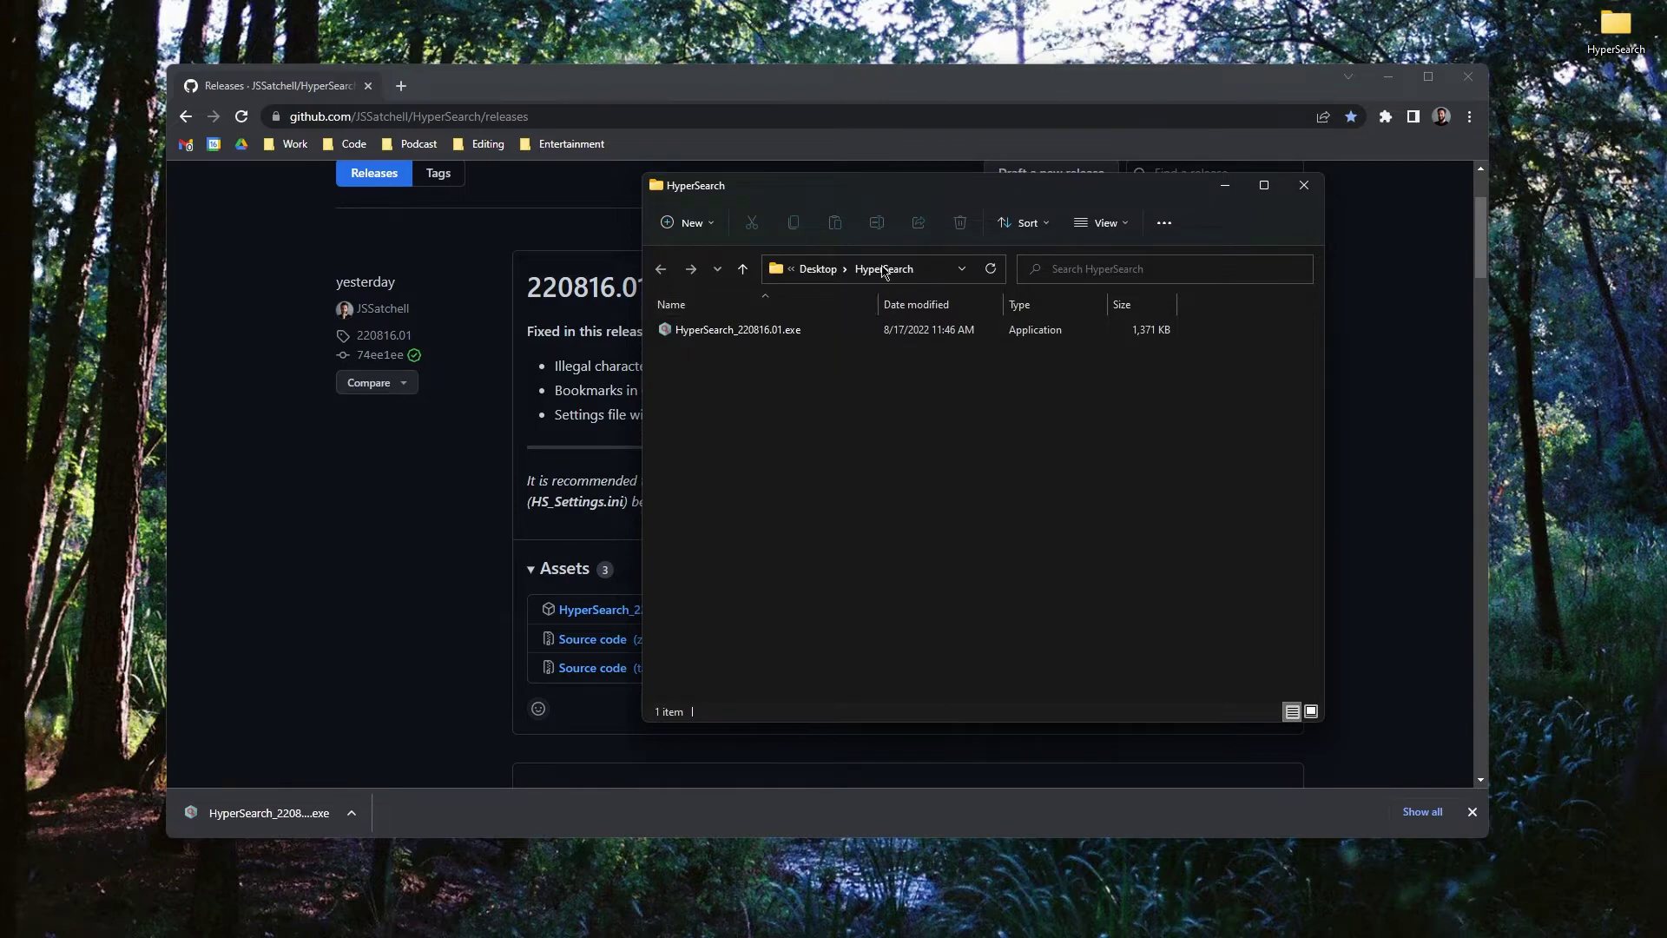
{"action": "left_click", "coordinate": [1388, 76]}
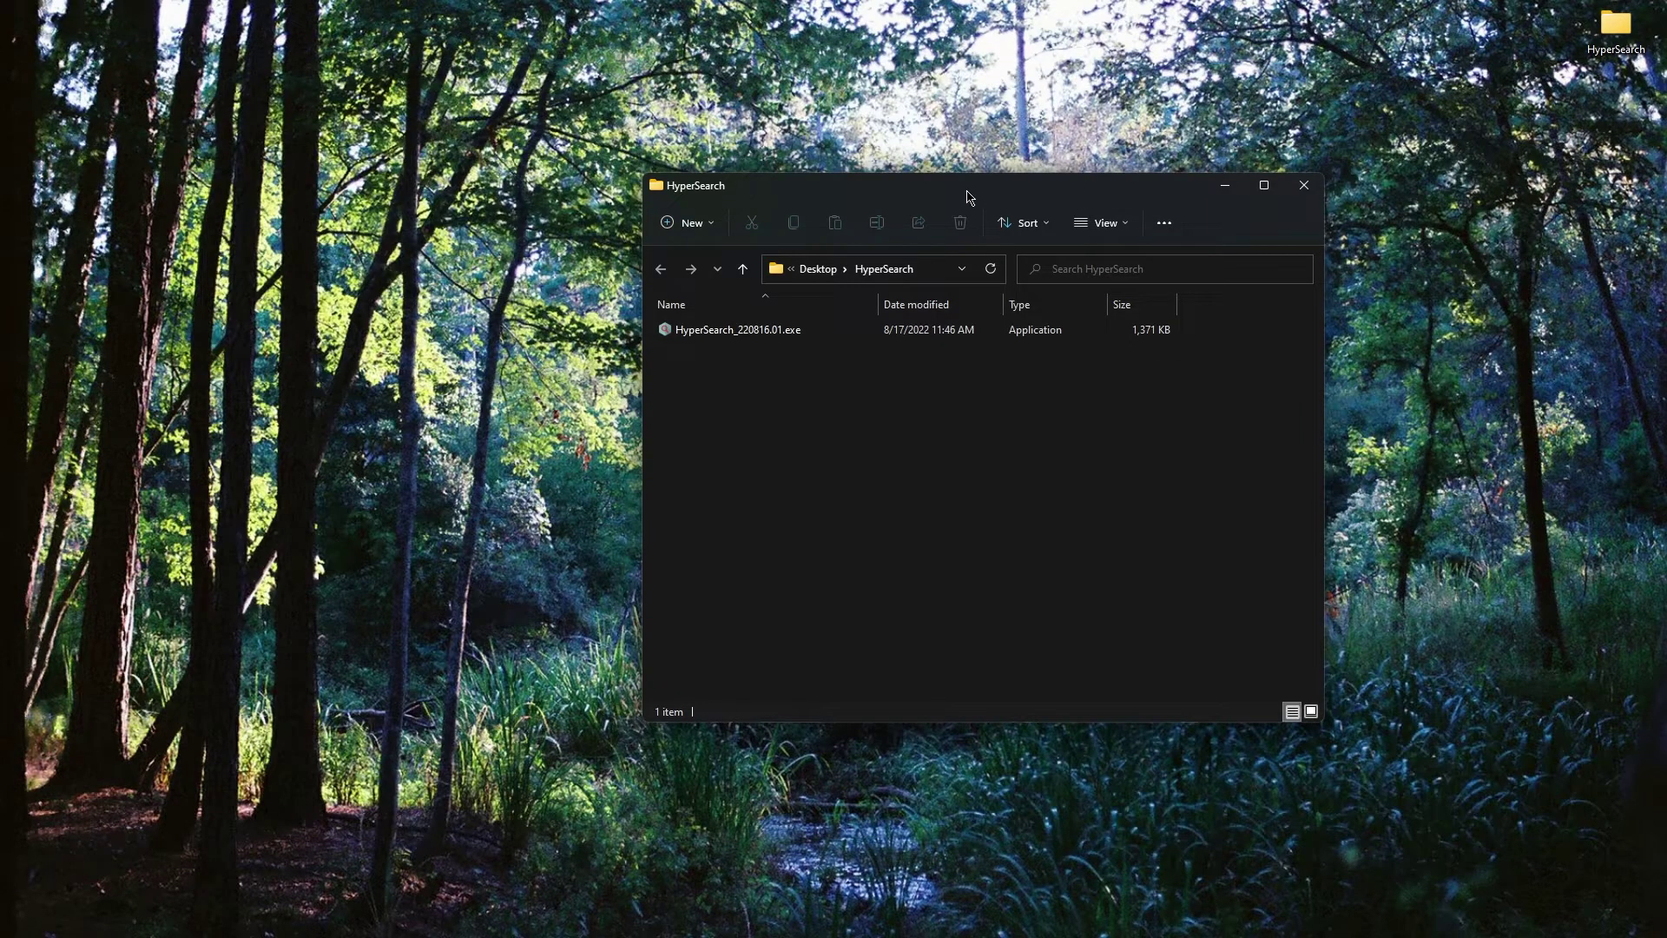
{"action": "left_click_drag", "start_coordinate": [940, 180], "coordinate": [938, 142]}
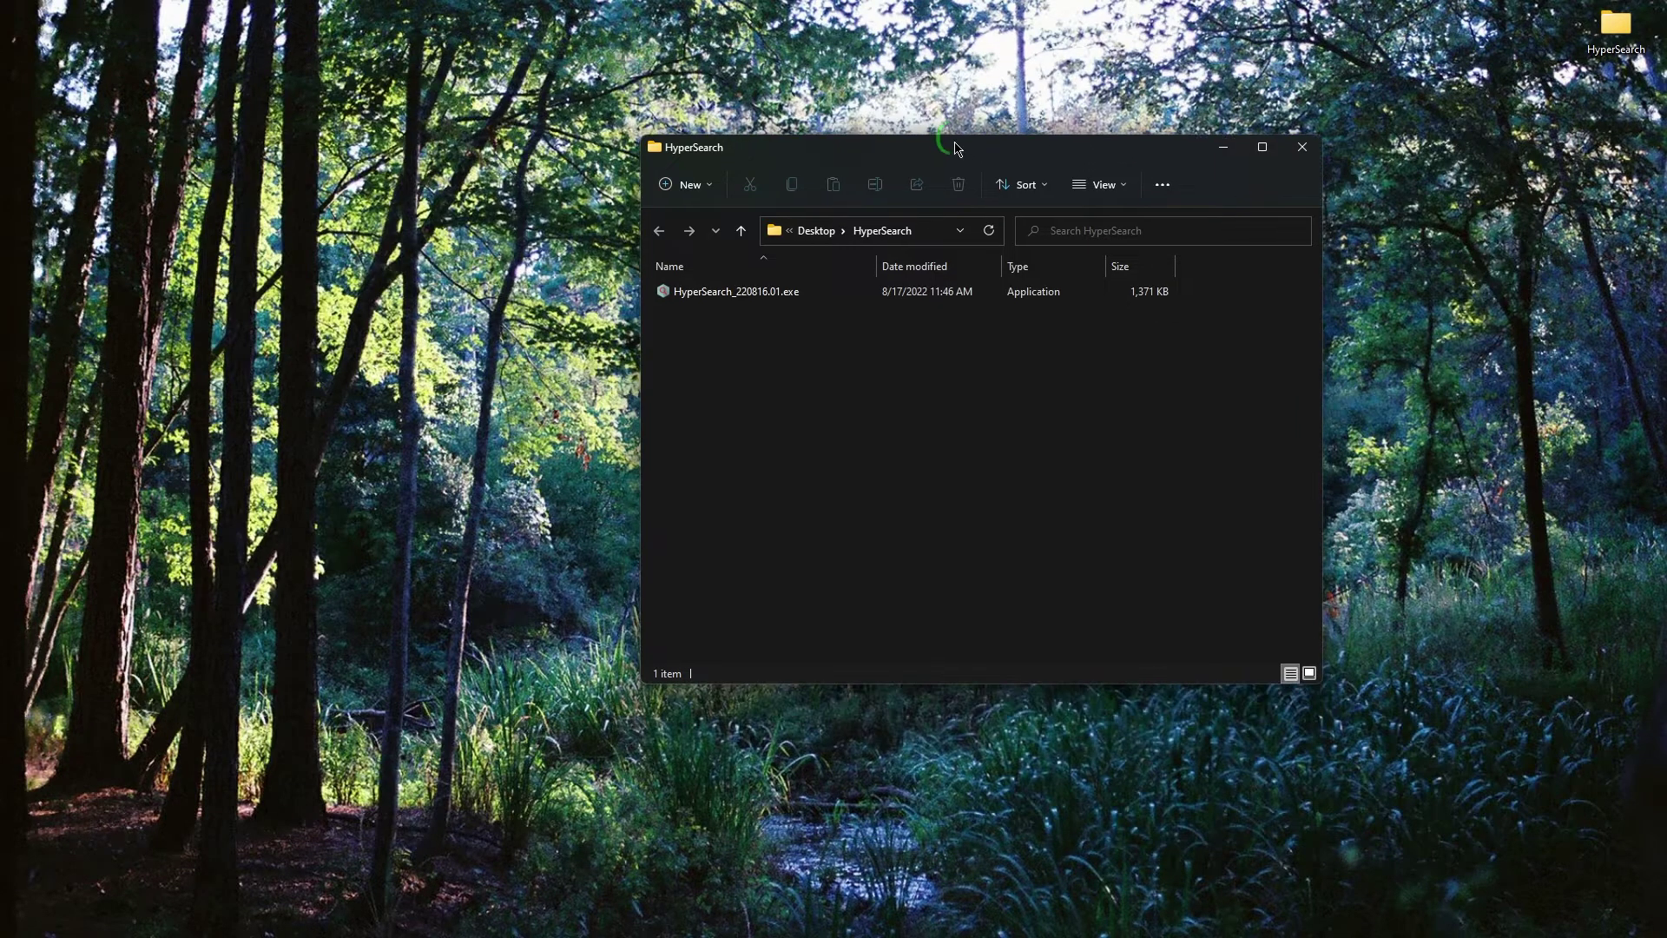
{"action": "double_click", "coordinate": [774, 295]}
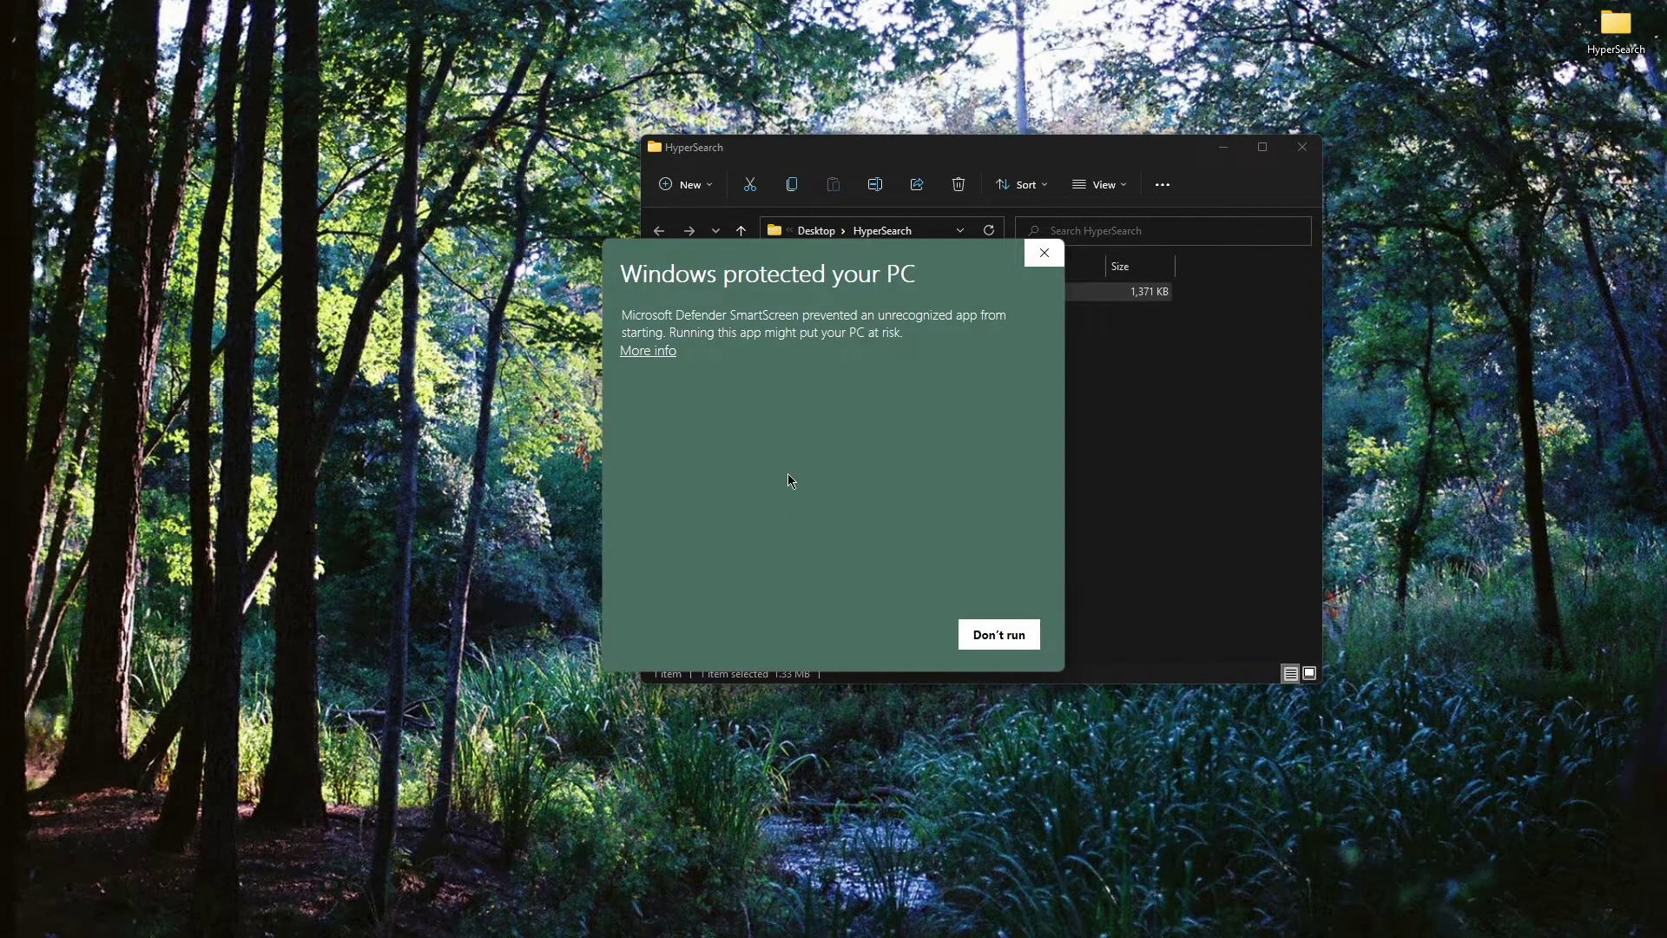
{"action": "left_click", "coordinate": [652, 353]}
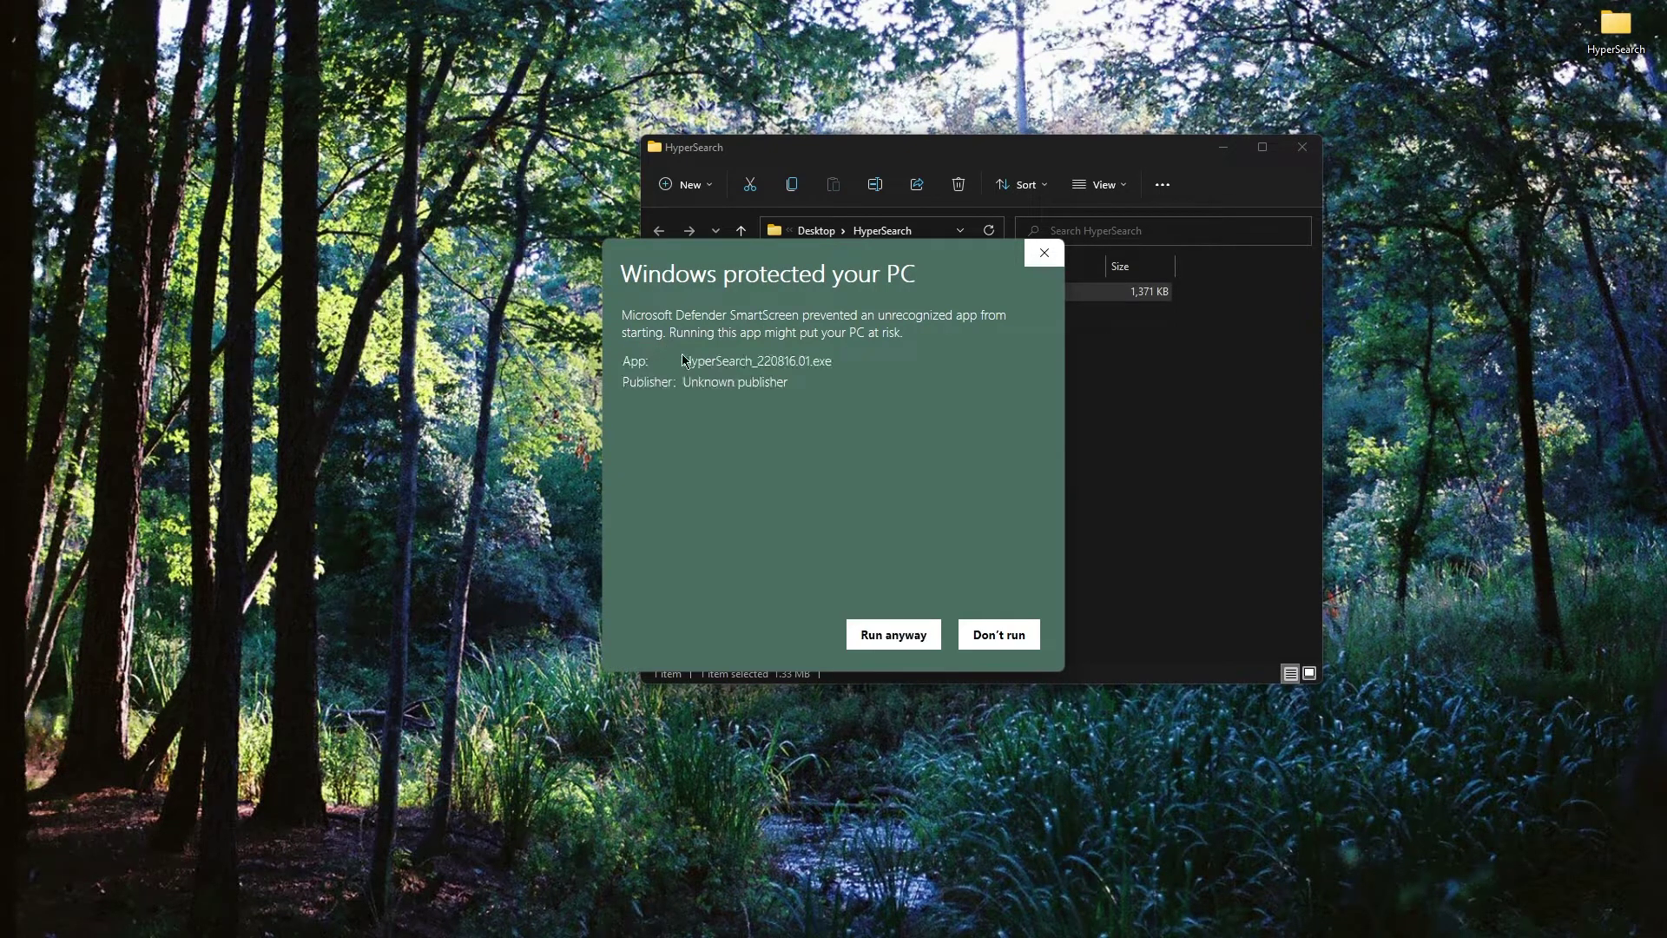
{"action": "left_click", "coordinate": [880, 638]}
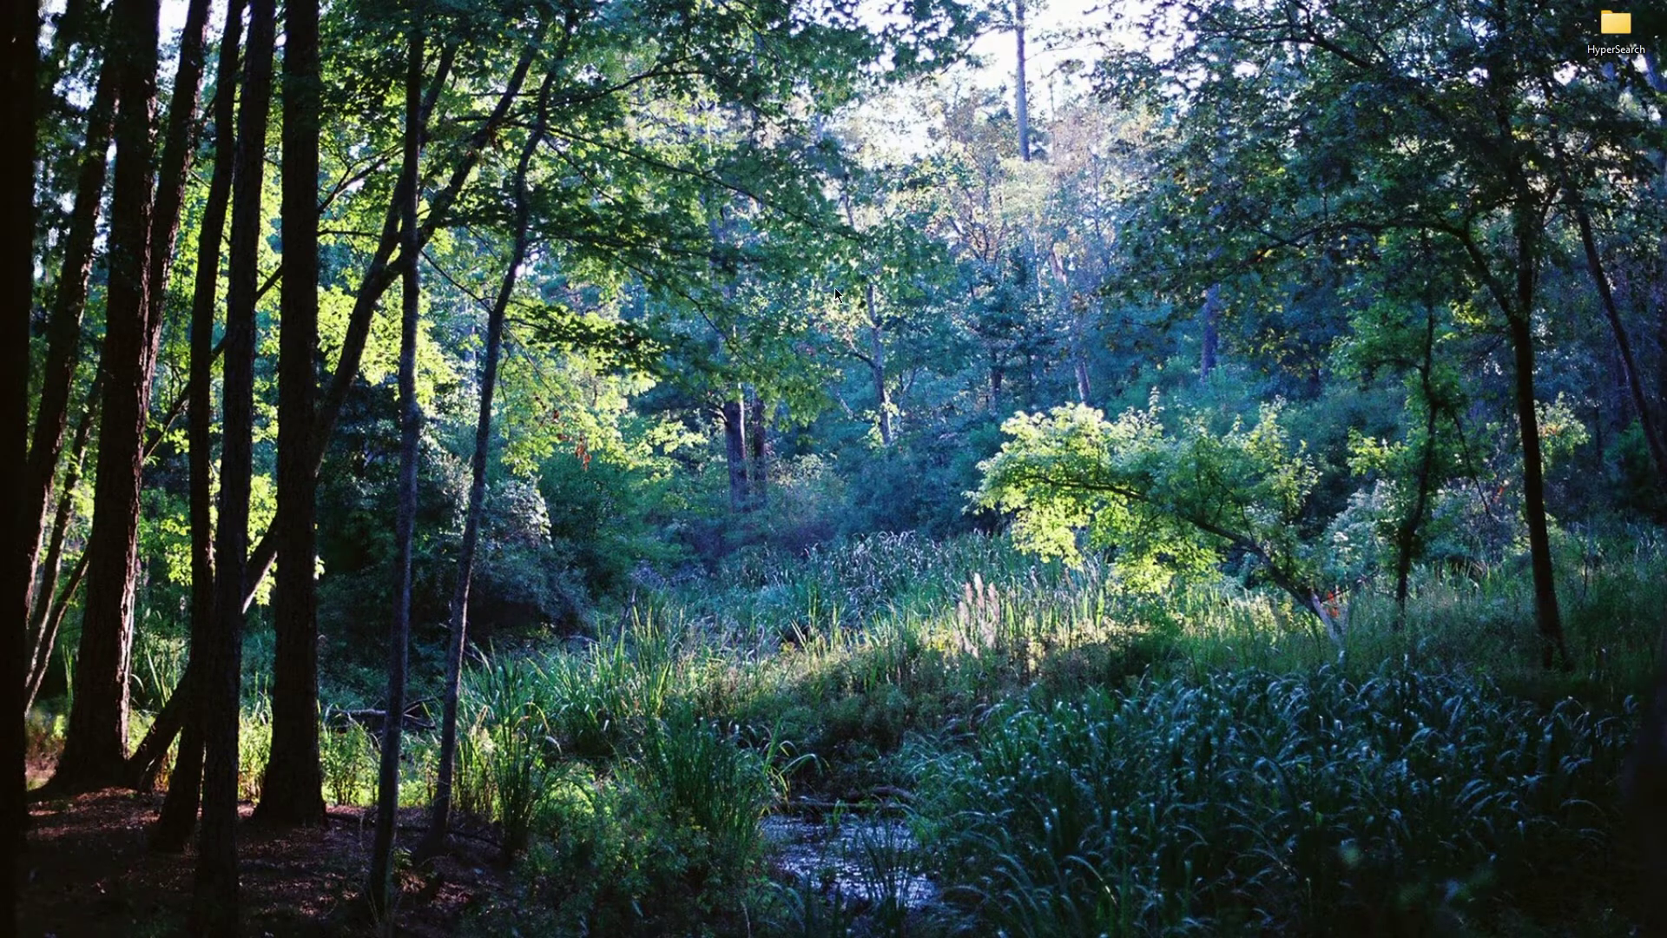
Open HyperSearch on the Quick Start Guide category and run a web search for "sylvester the cat".
{"action": "key", "text": "super"}
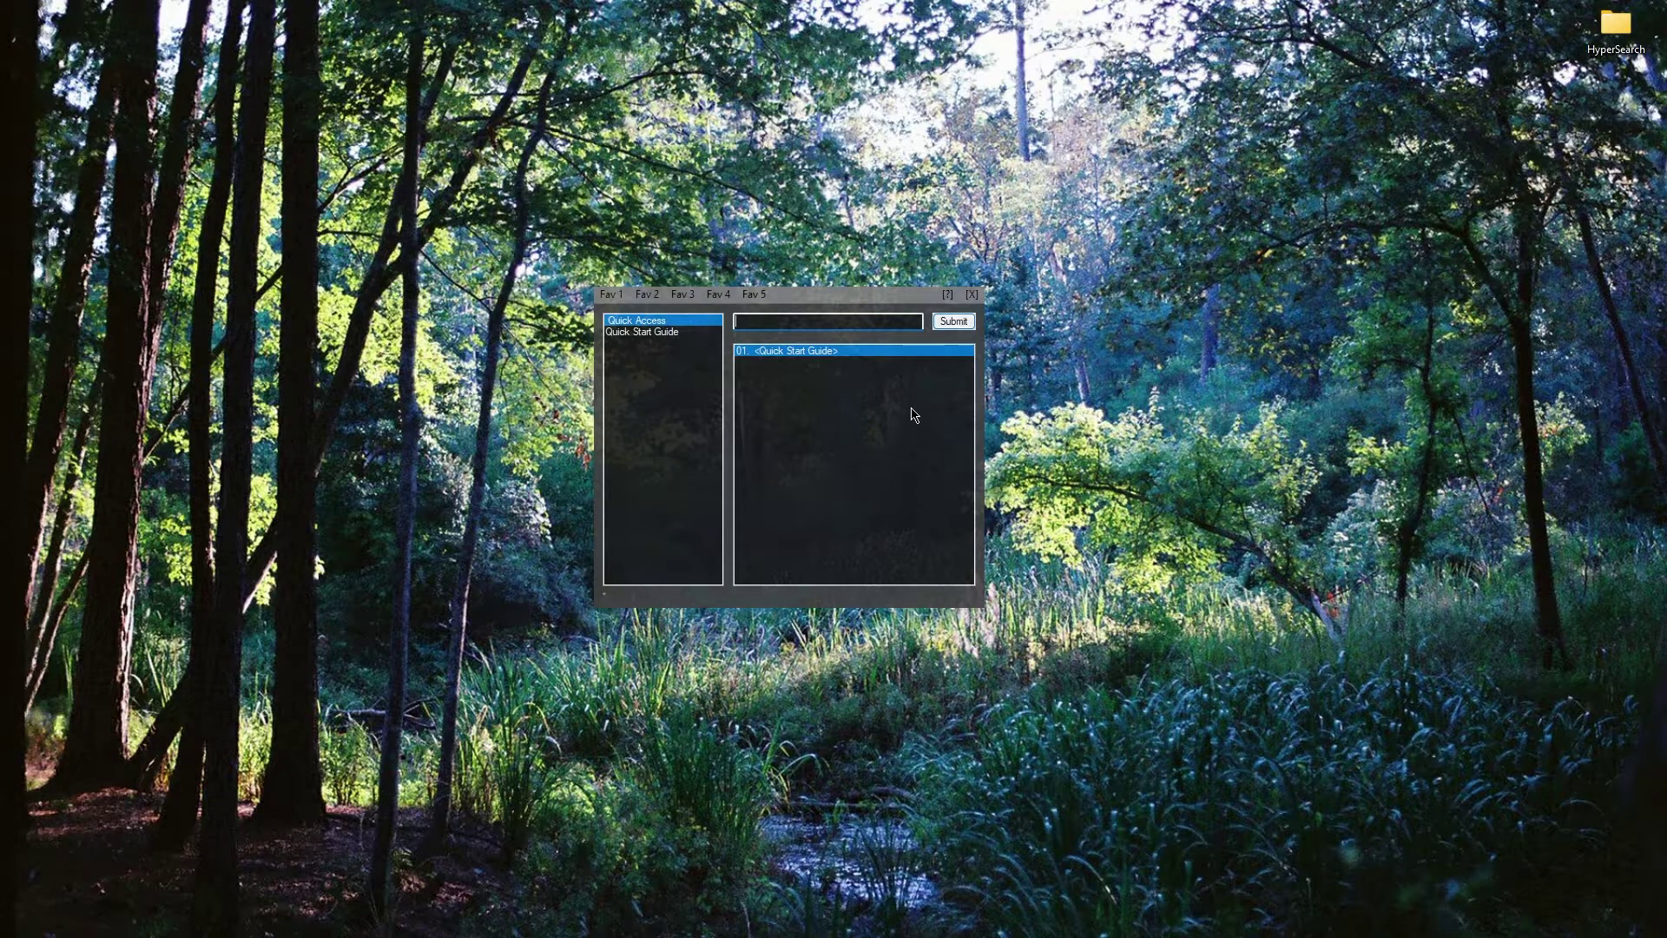
{"action": "left_click", "coordinate": [653, 334]}
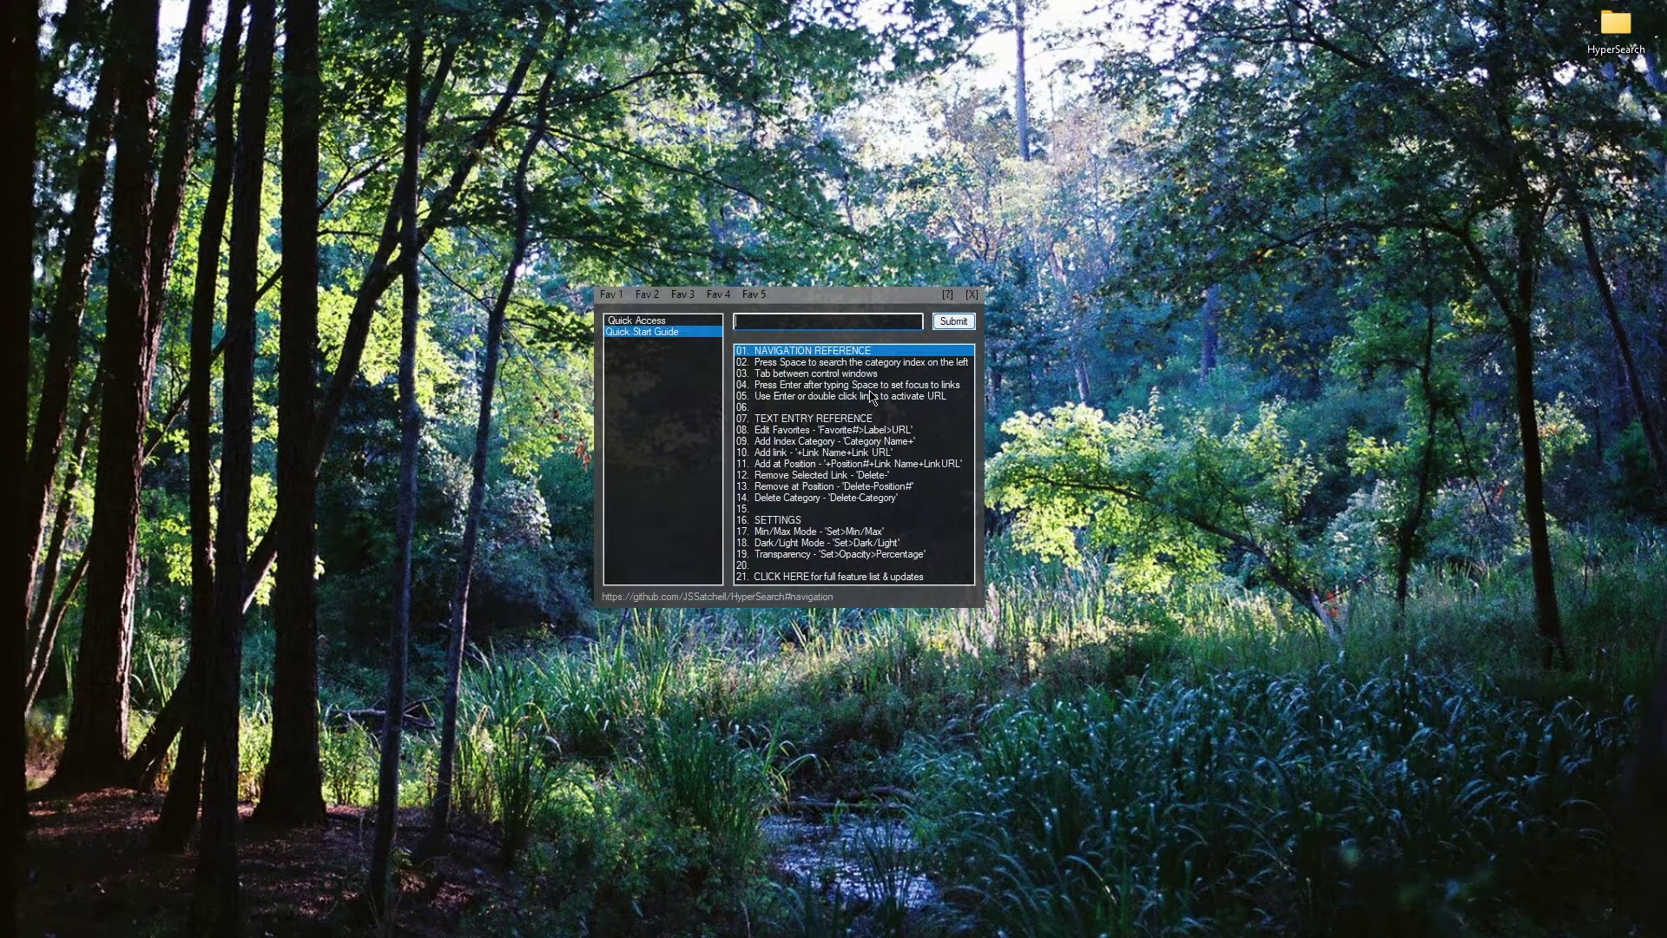
{"action": "type", "text": "sylvester the cat"}
{"action": "key", "text": "Return"}
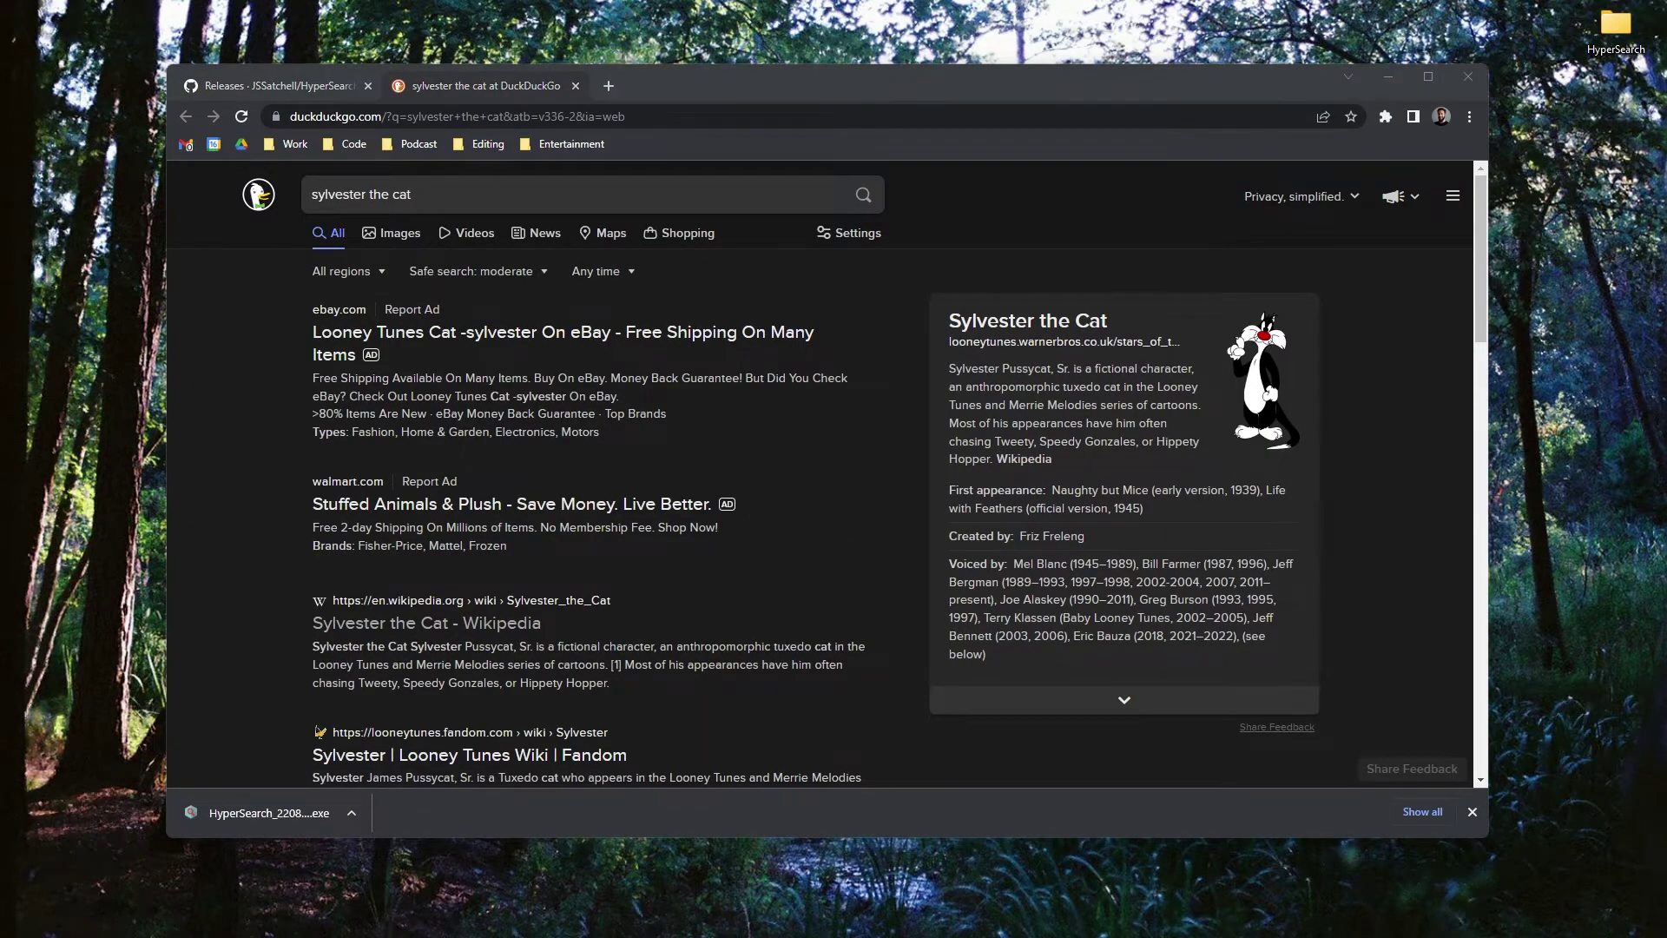
Run a HyperSearch web search on the selected text "Tweety bird" from the Text.txt note.
{"action": "left_click_drag", "start_coordinate": [1666, 233], "coordinate": [1215, 226]}
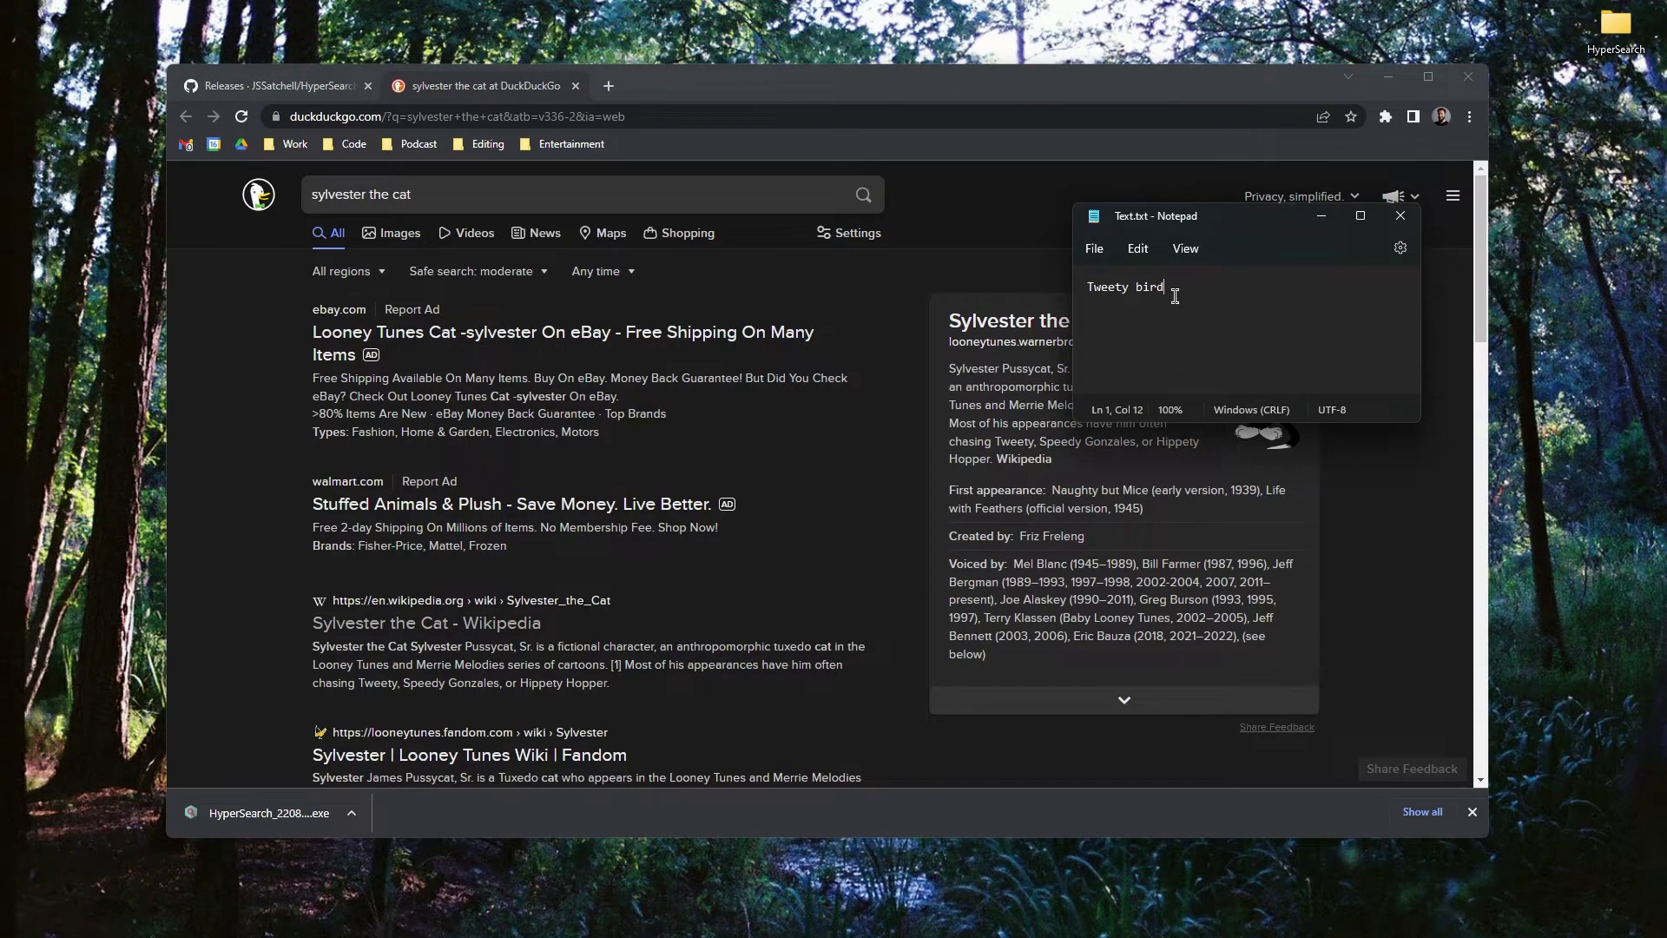
{"action": "left_click_drag", "start_coordinate": [1174, 291], "coordinate": [1034, 308]}
{"action": "key", "text": "ctrl+super"}
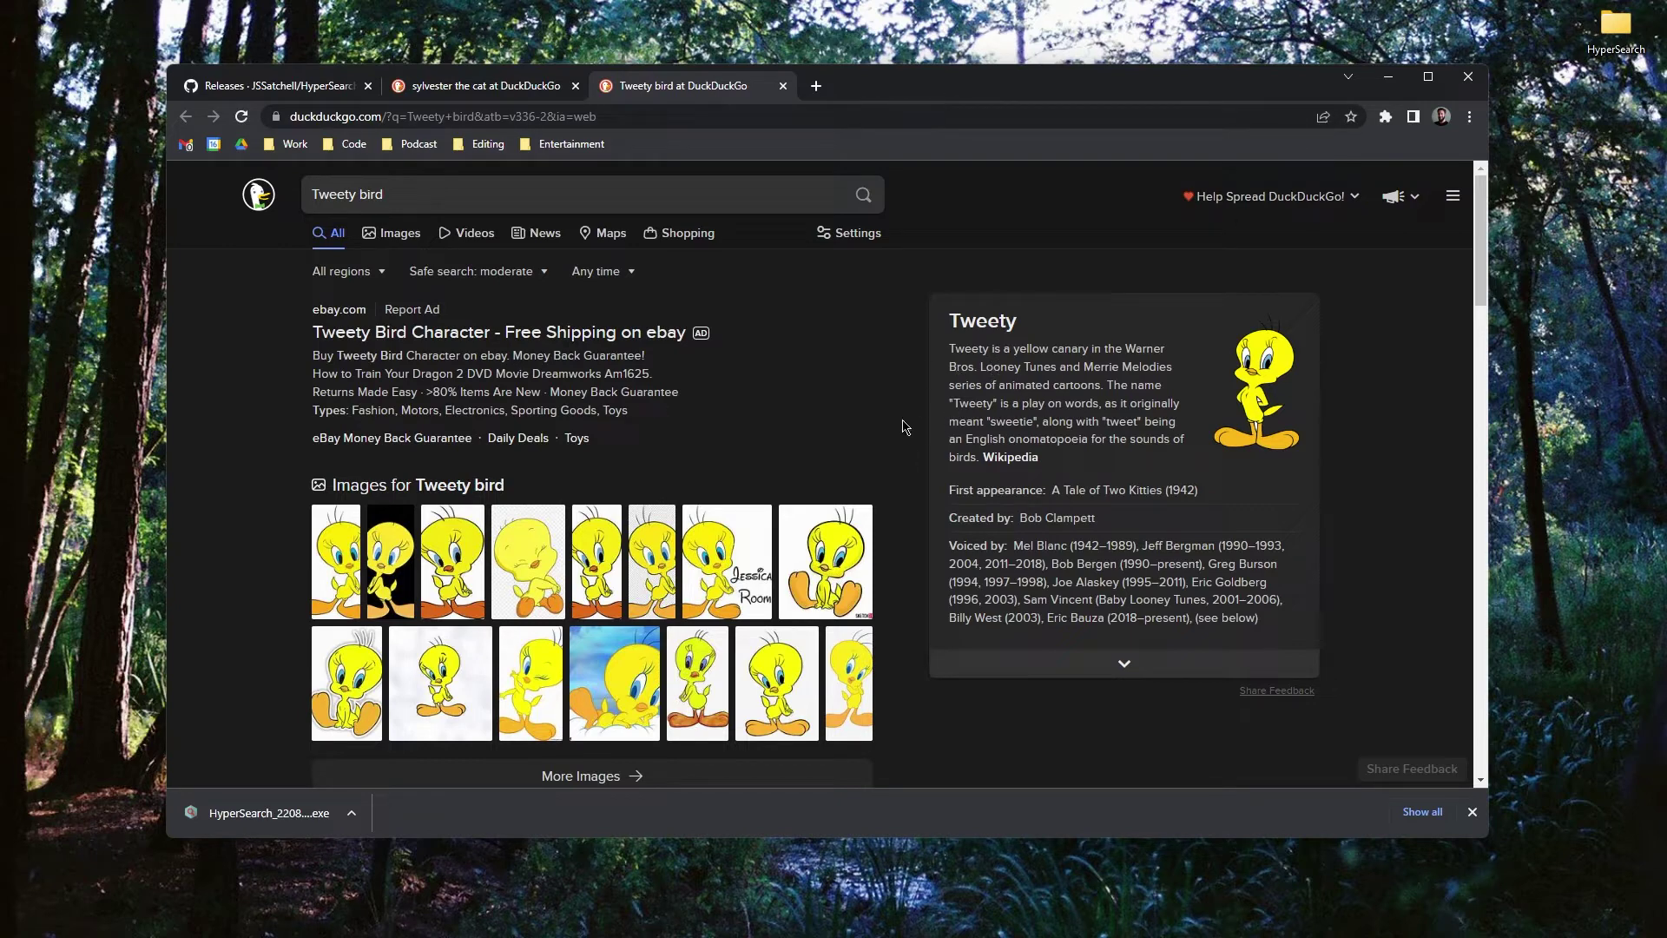
Search Wikipedia from HyperSearch with "!w sylvester the cat" and skim the article.
{"action": "key", "text": "super"}
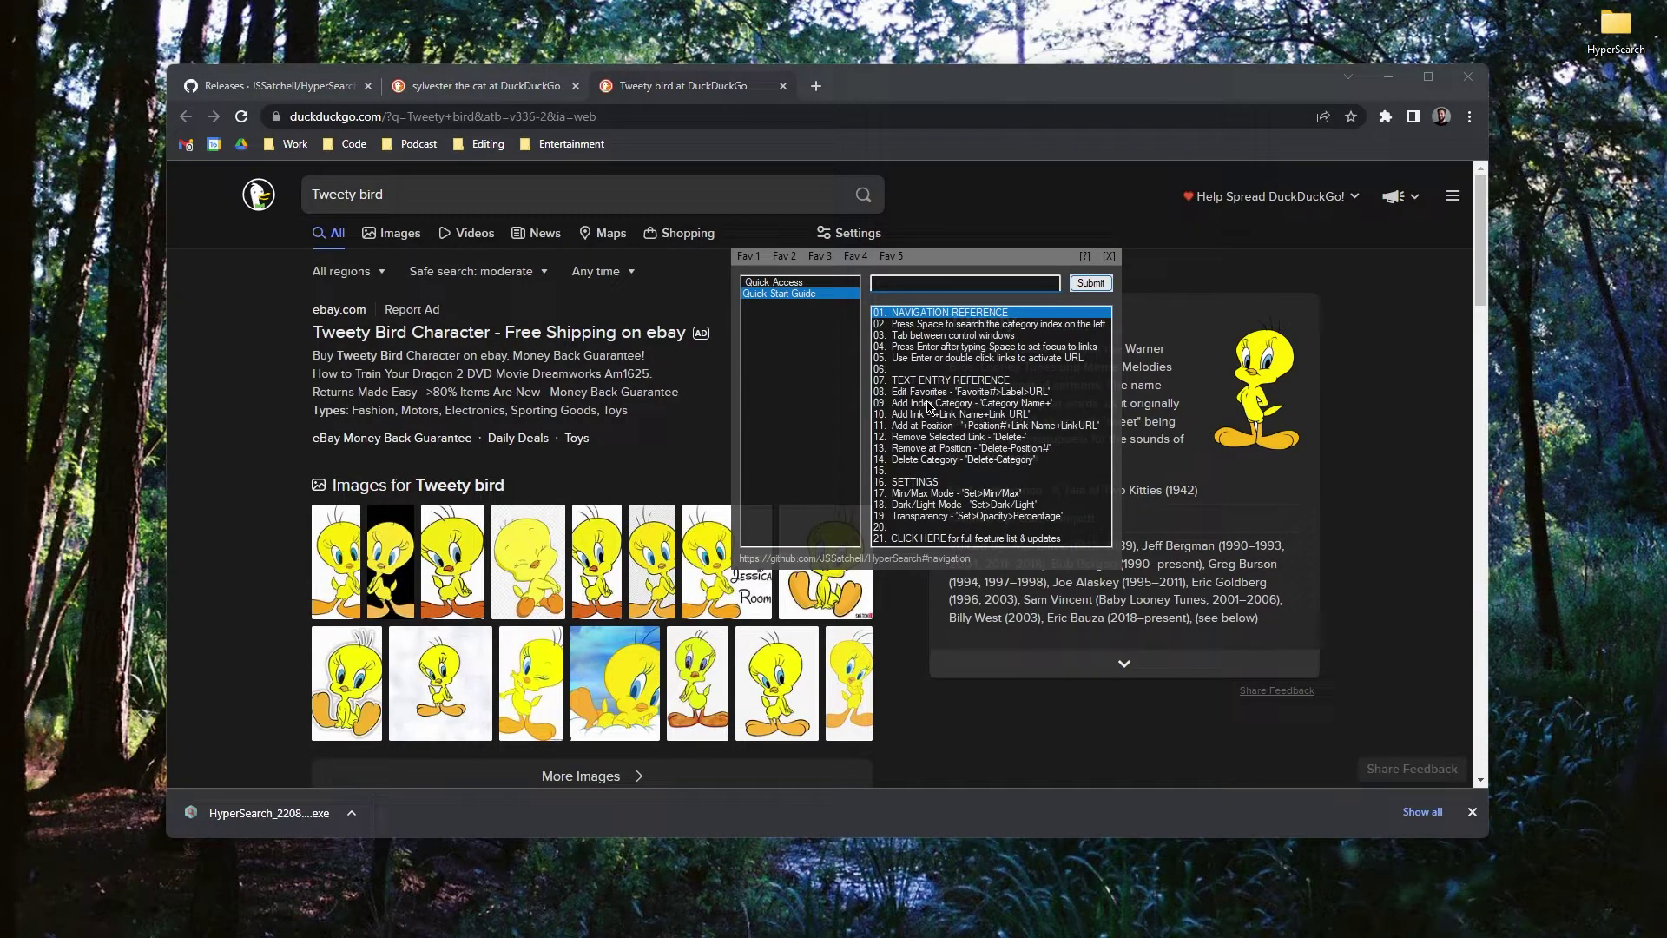
{"action": "type", "text": "!w"}
{"action": "type", "text": "sylvester the cat"}
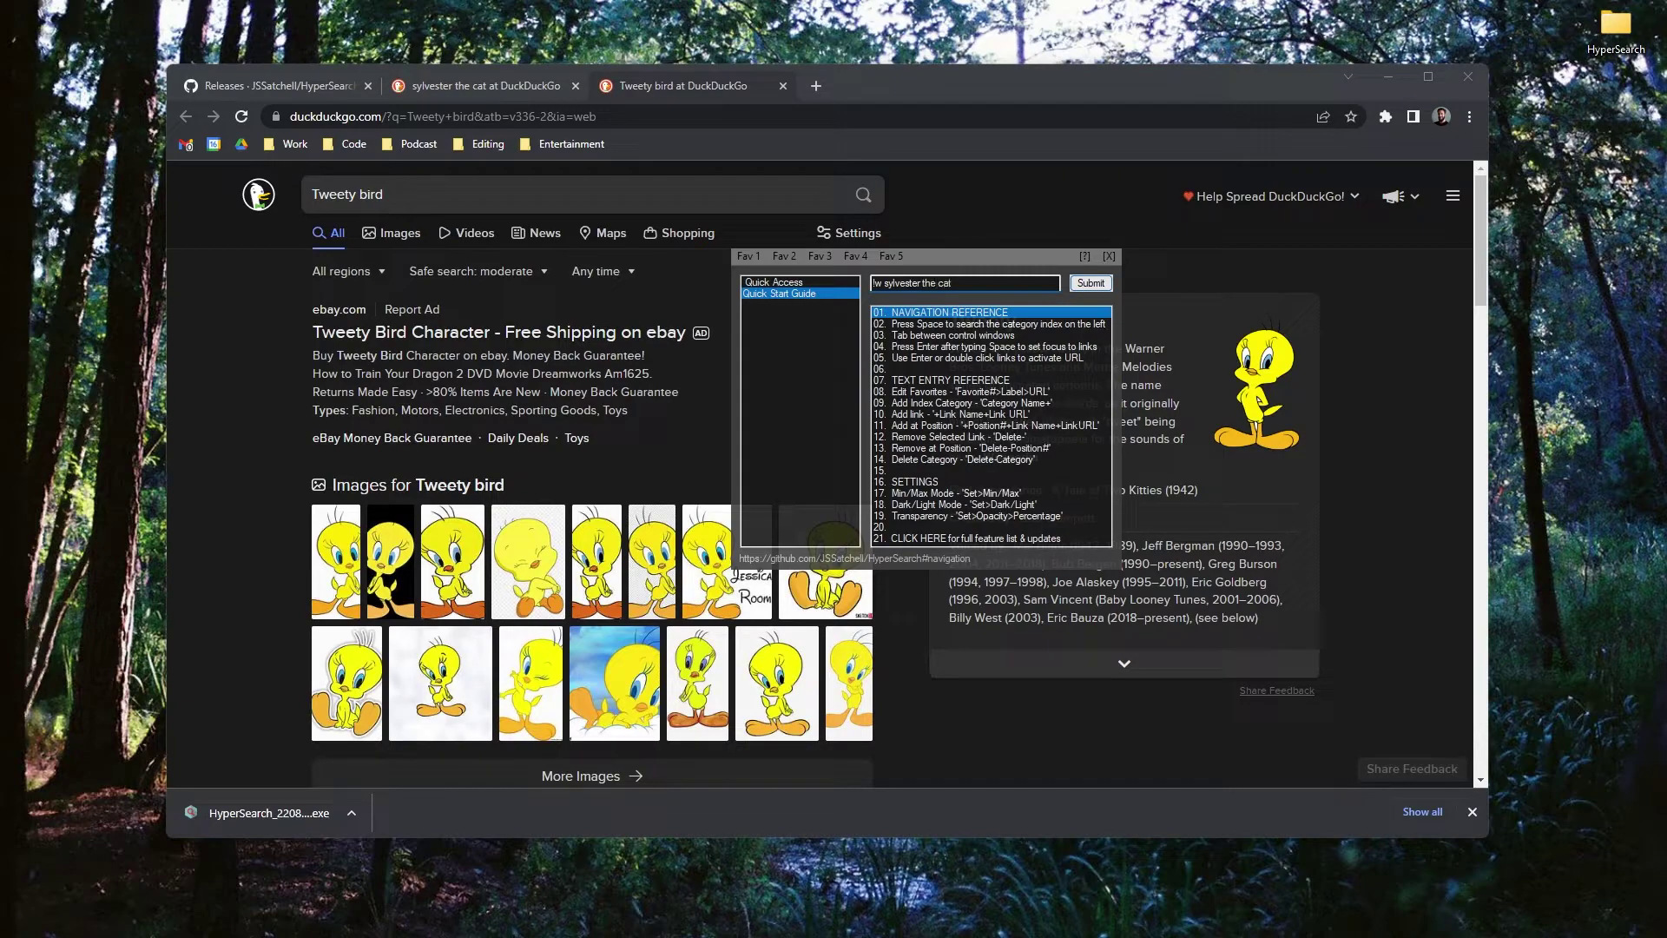
{"action": "key", "text": "Return"}
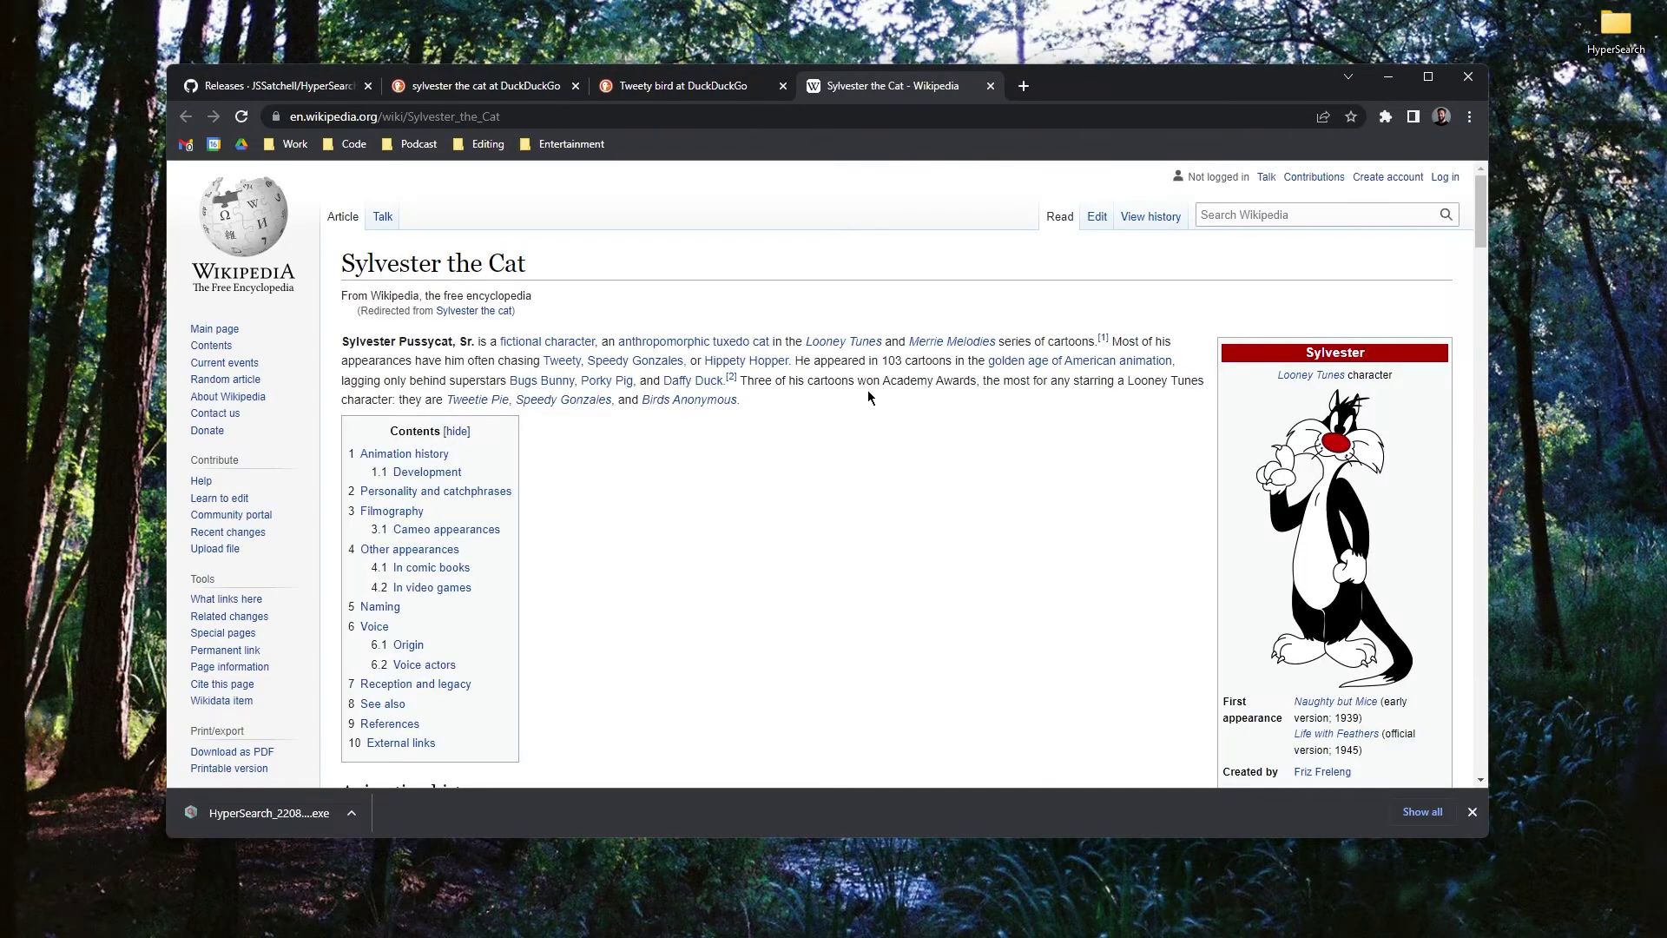
{"action": "scroll", "coordinate": [860, 408], "scroll_direction": "down", "scroll_amount": 5}
{"action": "scroll", "coordinate": [851, 421], "scroll_direction": "up", "scroll_amount": 5}
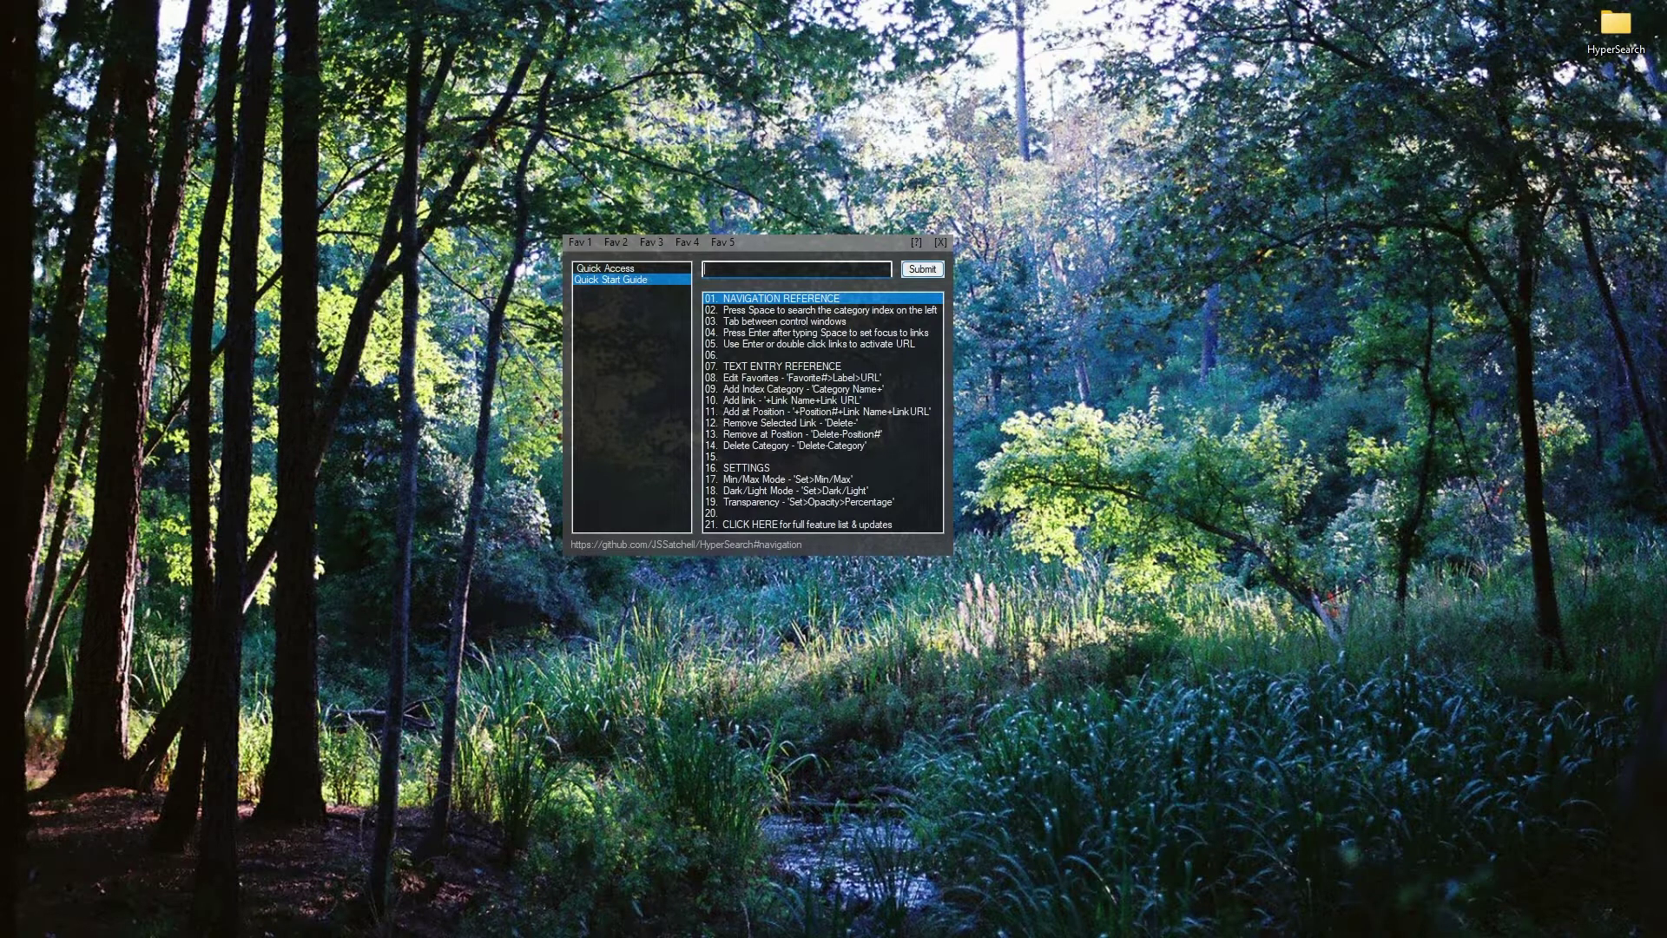
Assign favorite 1 the label Gmail and the URL mail.google.com, and launch that favorite.
{"action": "type", "text": "1"}
{"action": "key", "text": "shift"}
{"action": "type", "text": ">"}
{"action": "key", "text": "shift"}
{"action": "type", "text": "Gmail>mail.google.com"}
{"action": "key", "text": "Return"}
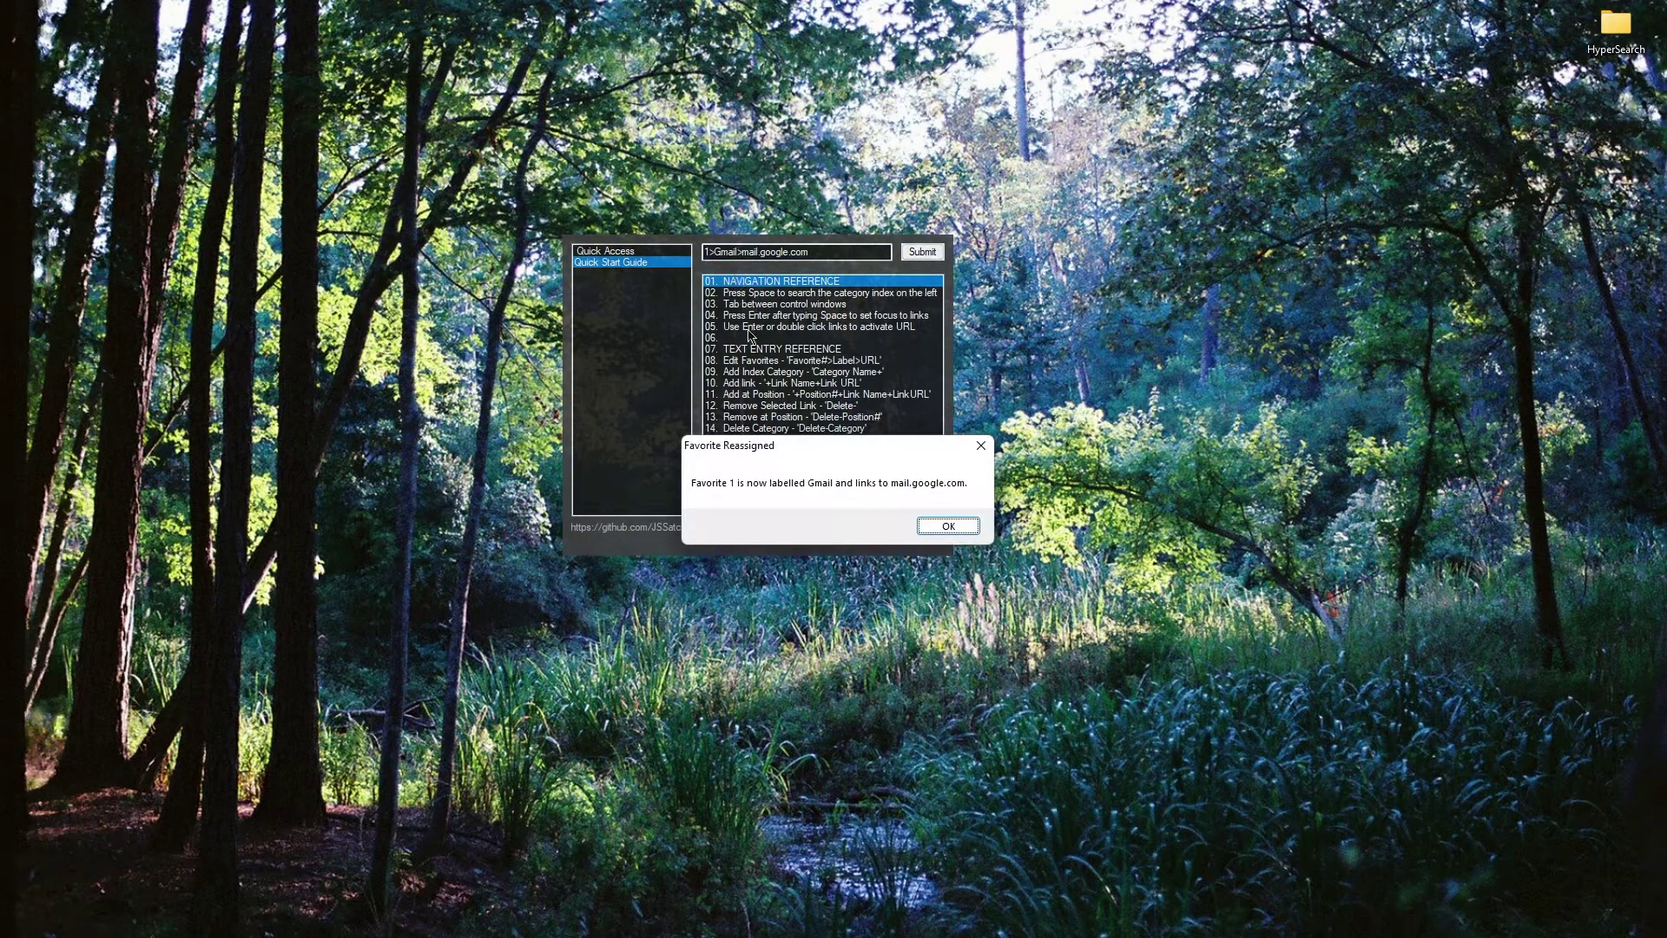
{"action": "left_click", "coordinate": [947, 526]}
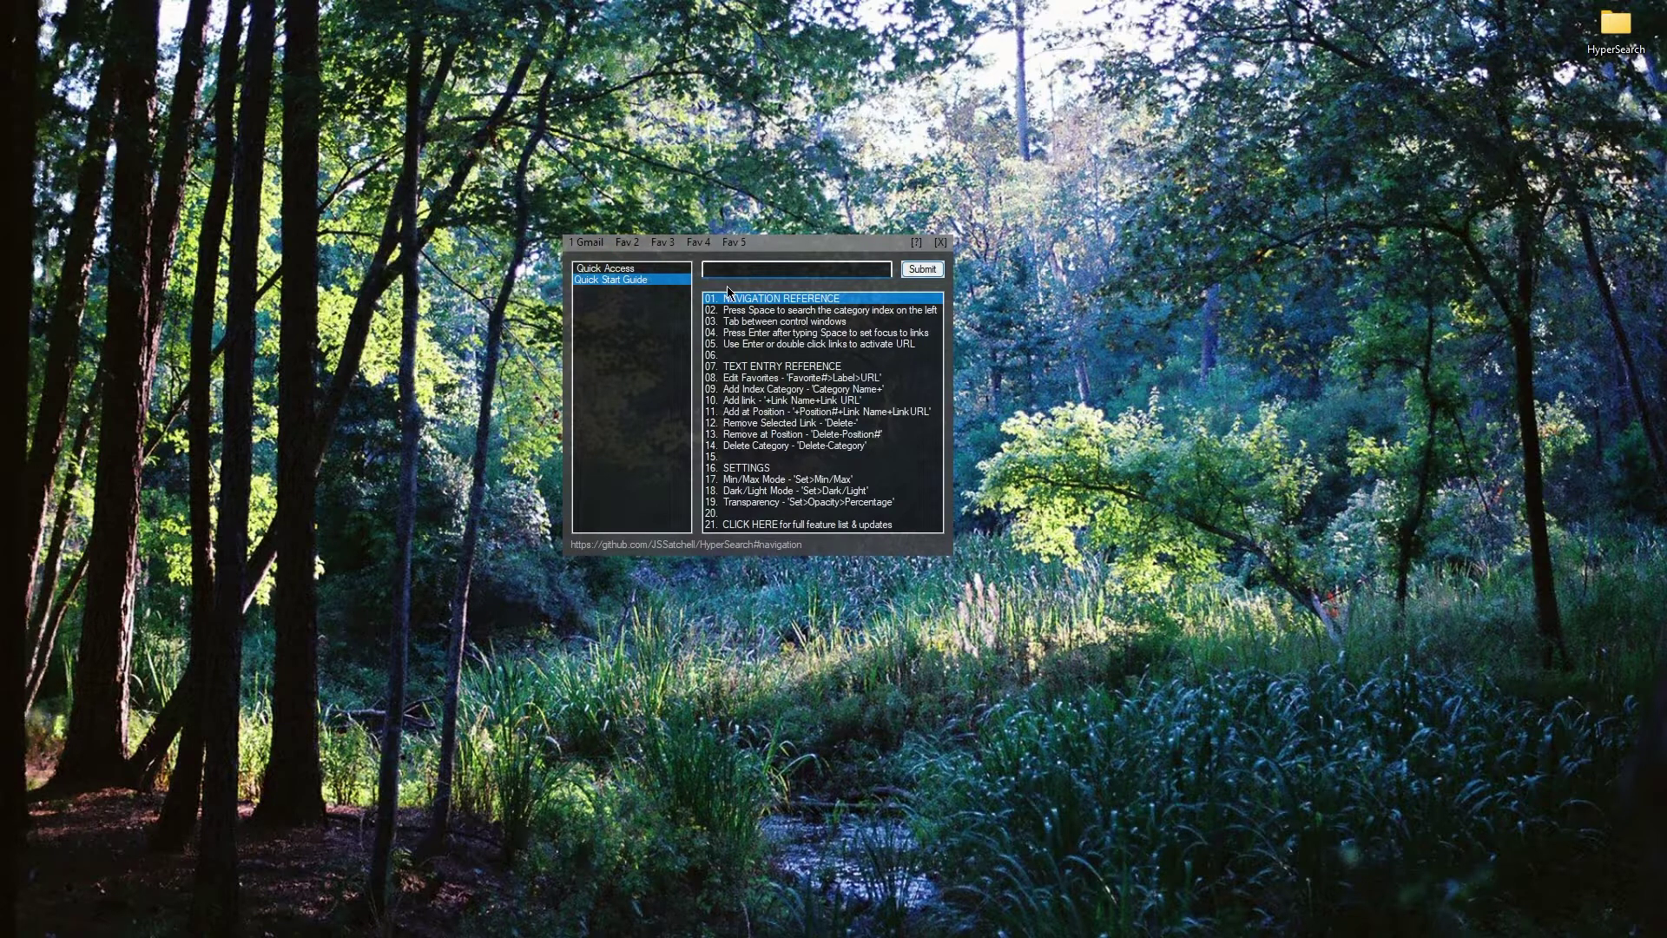
{"action": "key", "text": "alt"}
{"action": "key", "text": "alt+1"}
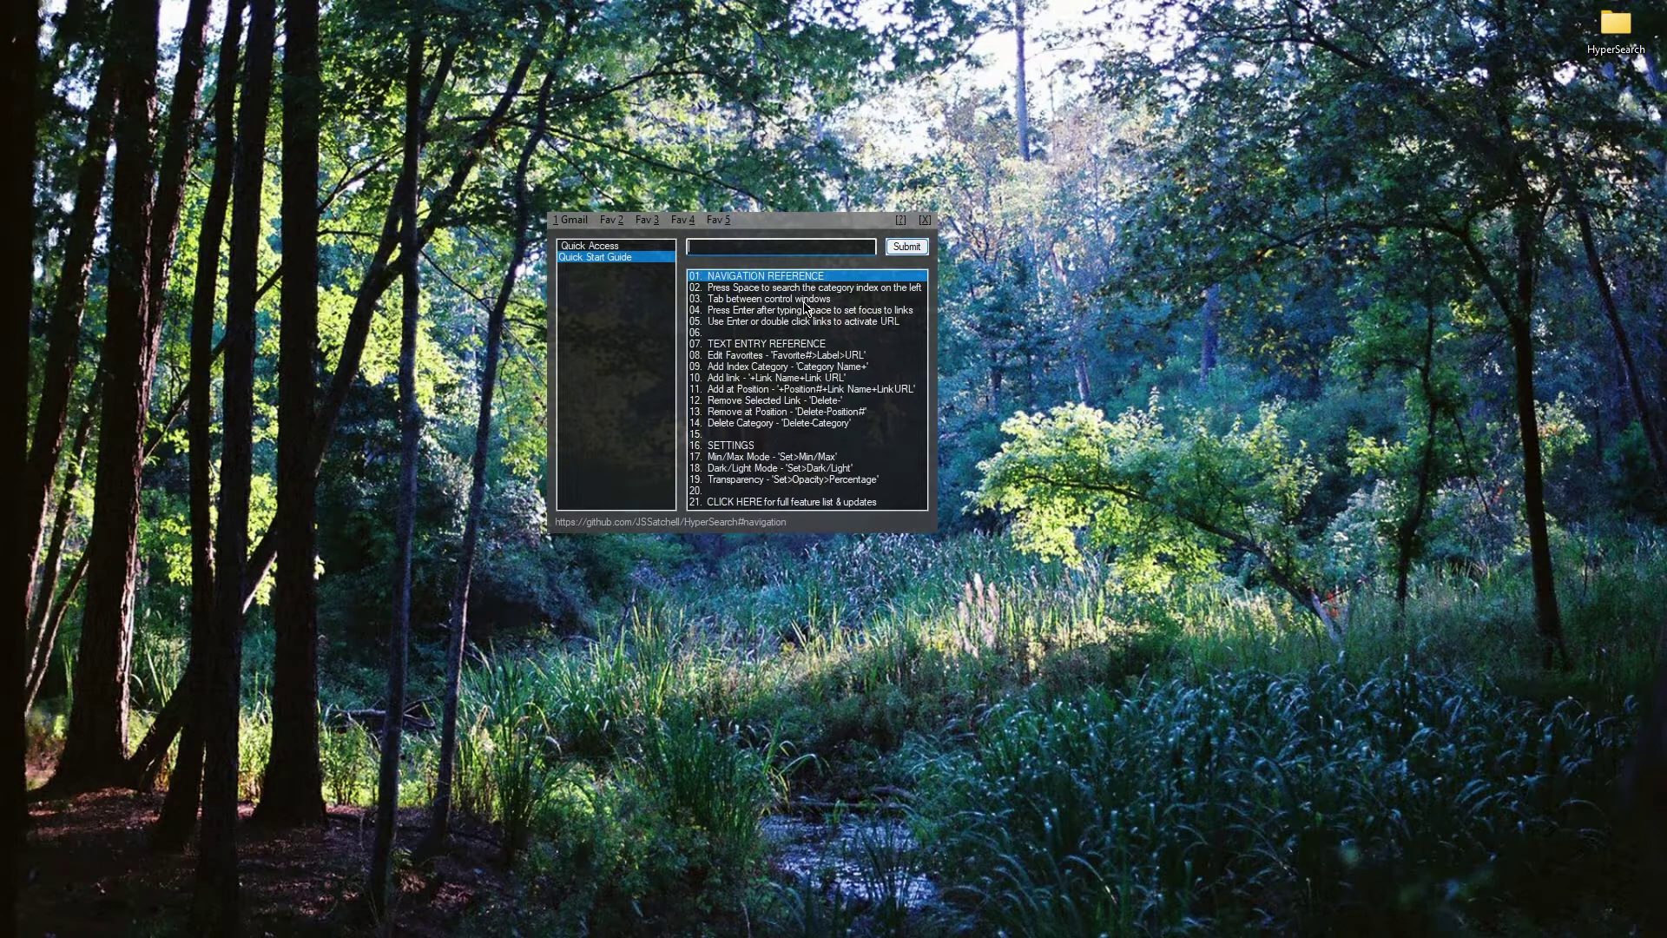
Write the sample syntax "Category+Link number+Link Name+URL" in the text entry and highlight its parts.
{"action": "type", "text": "Category"}
{"action": "key", "text": "shift"}
{"action": "type", "text": "+Link number+Link Name+URL"}
{"action": "left_click_drag", "start_coordinate": [688, 246], "coordinate": [731, 247]}
{"action": "right_click", "coordinate": [728, 242]}
{"action": "left_click", "coordinate": [683, 250]}
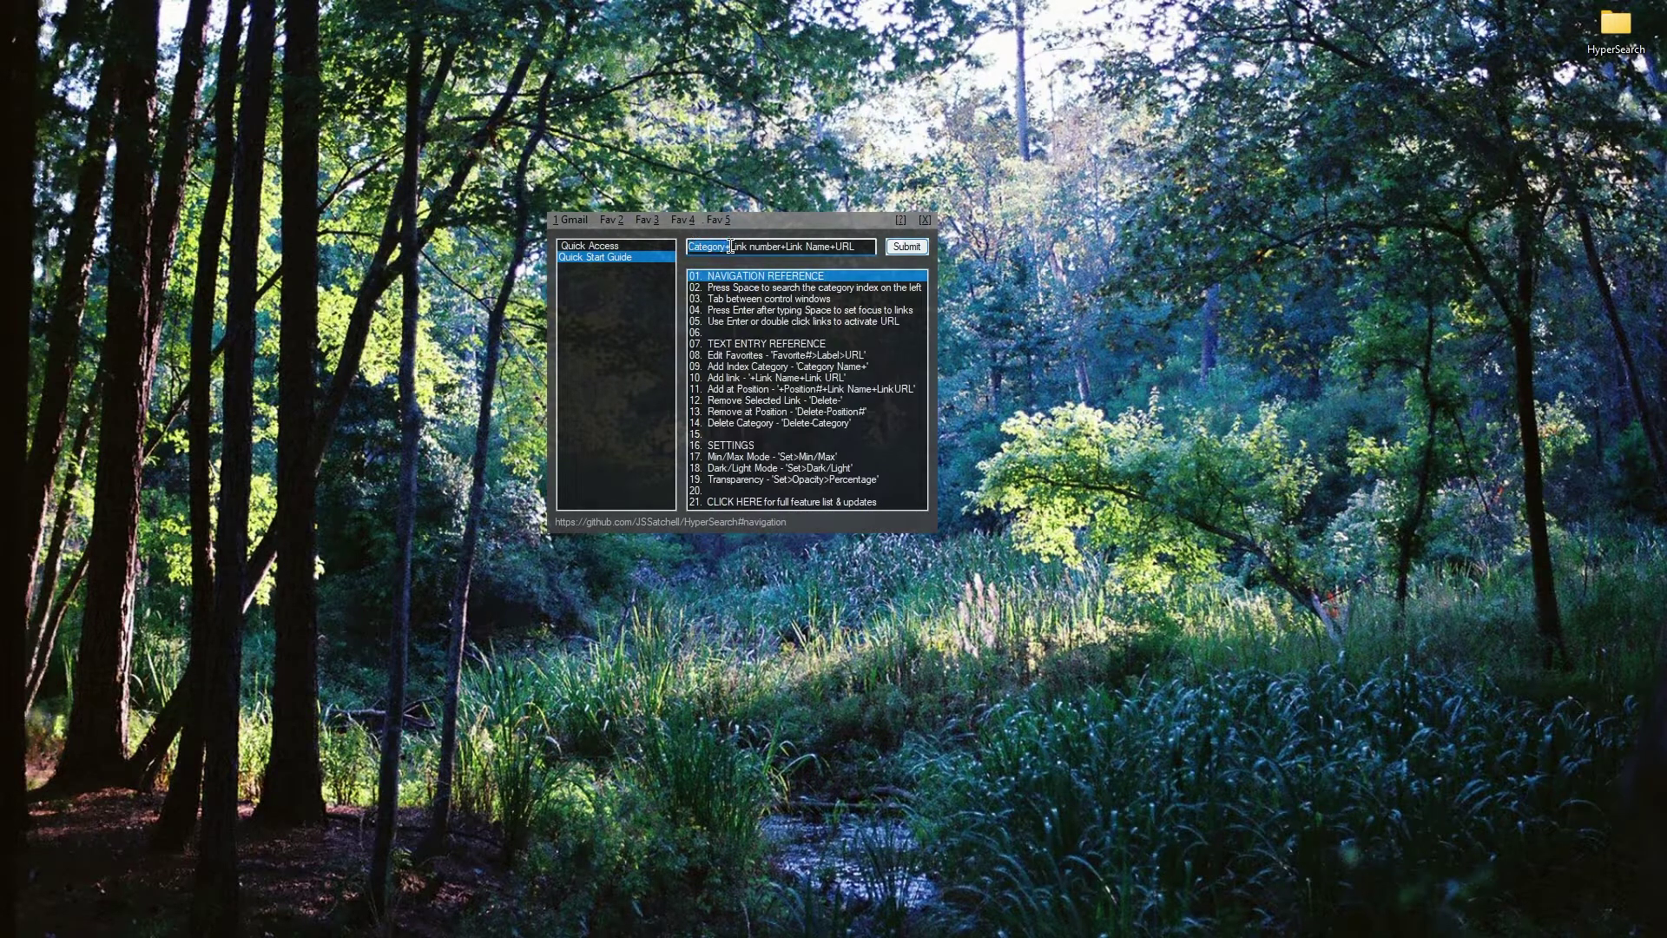
{"action": "left_click", "coordinate": [837, 248]}
{"action": "left_click_drag", "start_coordinate": [725, 246], "coordinate": [865, 254]}
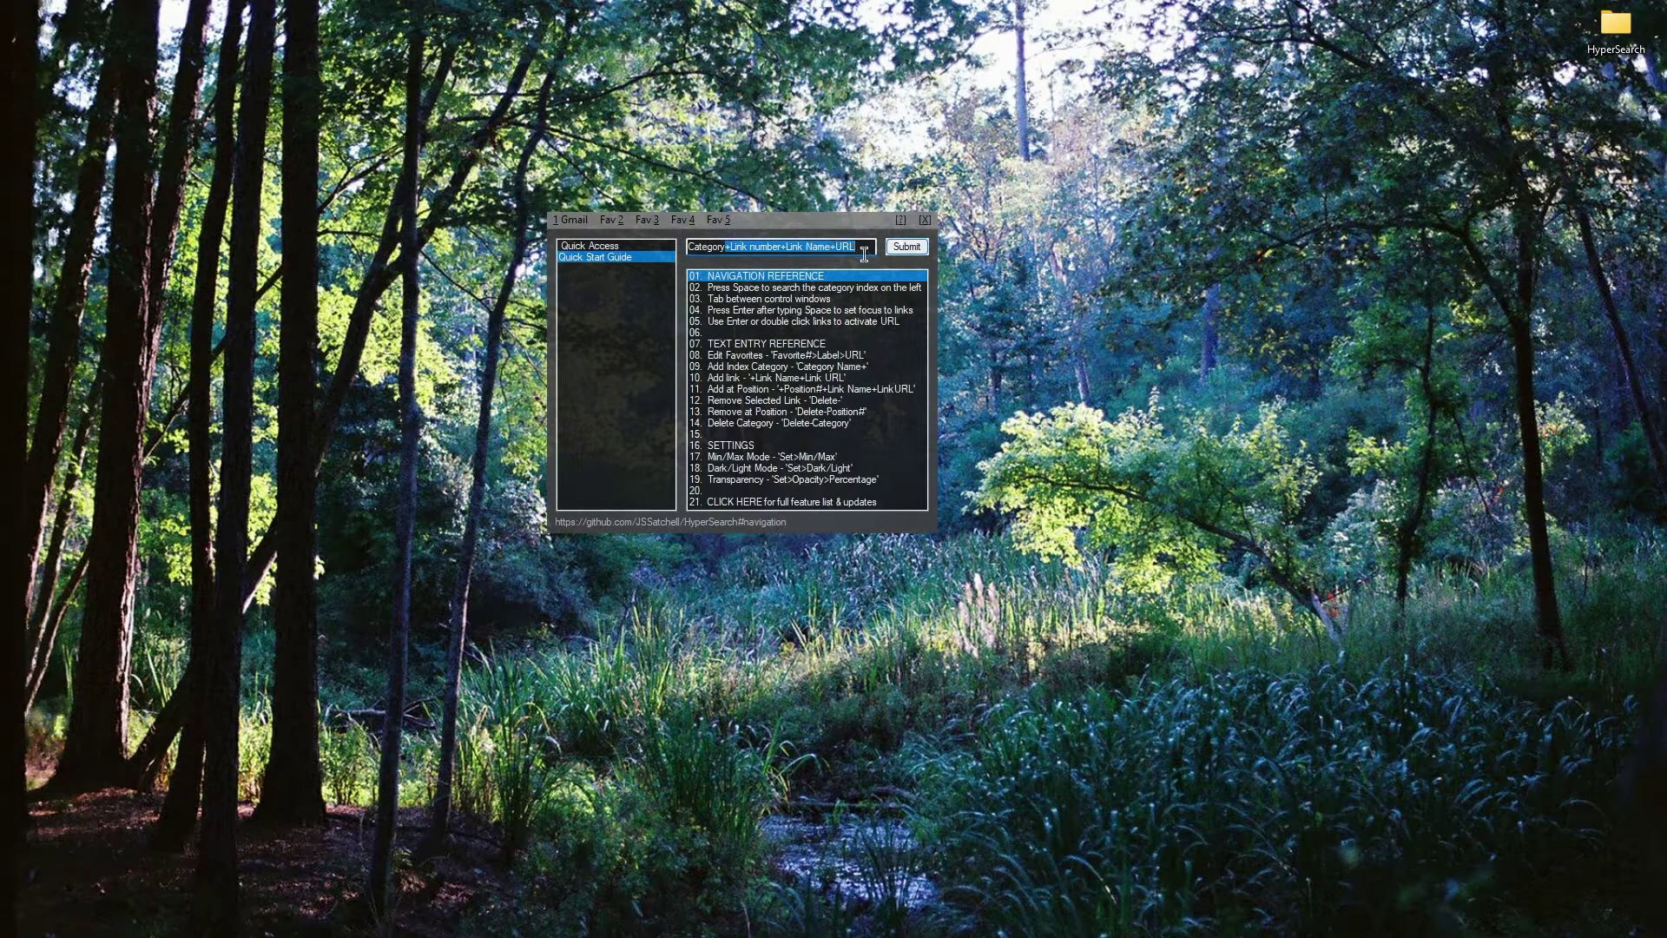
{"action": "left_click", "coordinate": [865, 252]}
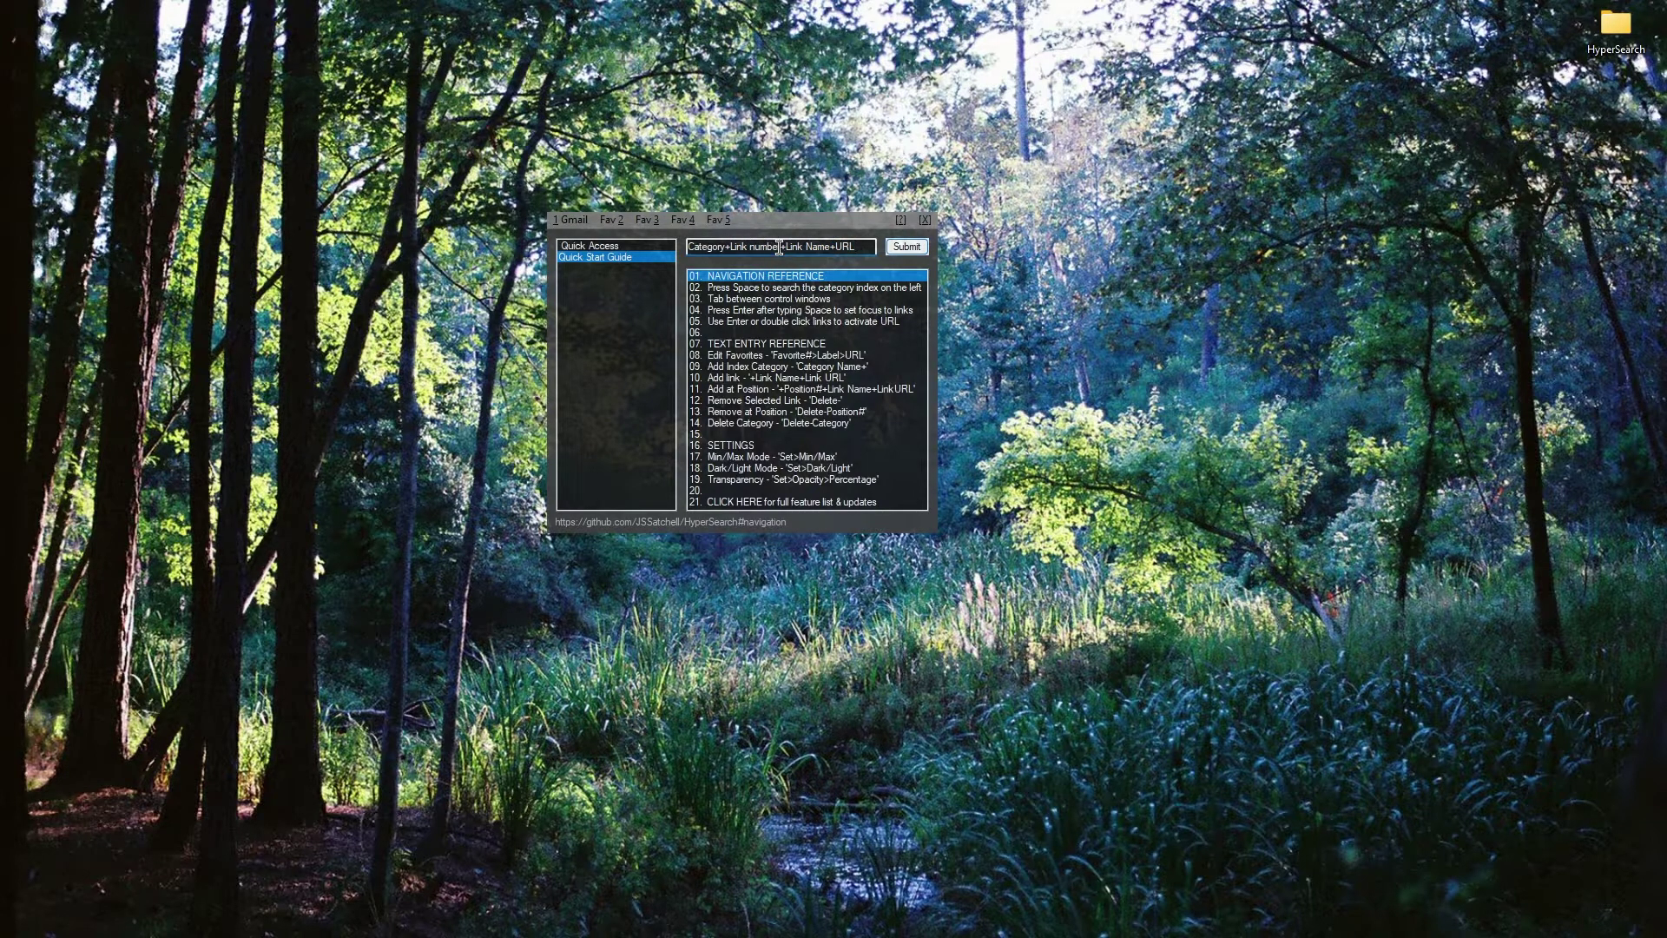
{"action": "left_click_drag", "start_coordinate": [779, 246], "coordinate": [861, 247]}
{"action": "left_click", "coordinate": [865, 247]}
{"action": "left_click_drag", "start_coordinate": [781, 248], "coordinate": [864, 247]}
{"action": "left_click", "coordinate": [866, 247]}
Replace the sample syntax with an entry that adds a new category named Test Category.
{"action": "left_click_drag", "start_coordinate": [870, 244], "coordinate": [646, 244]}
{"action": "type", "text": "Test category+"}
{"action": "key", "text": "Return"}
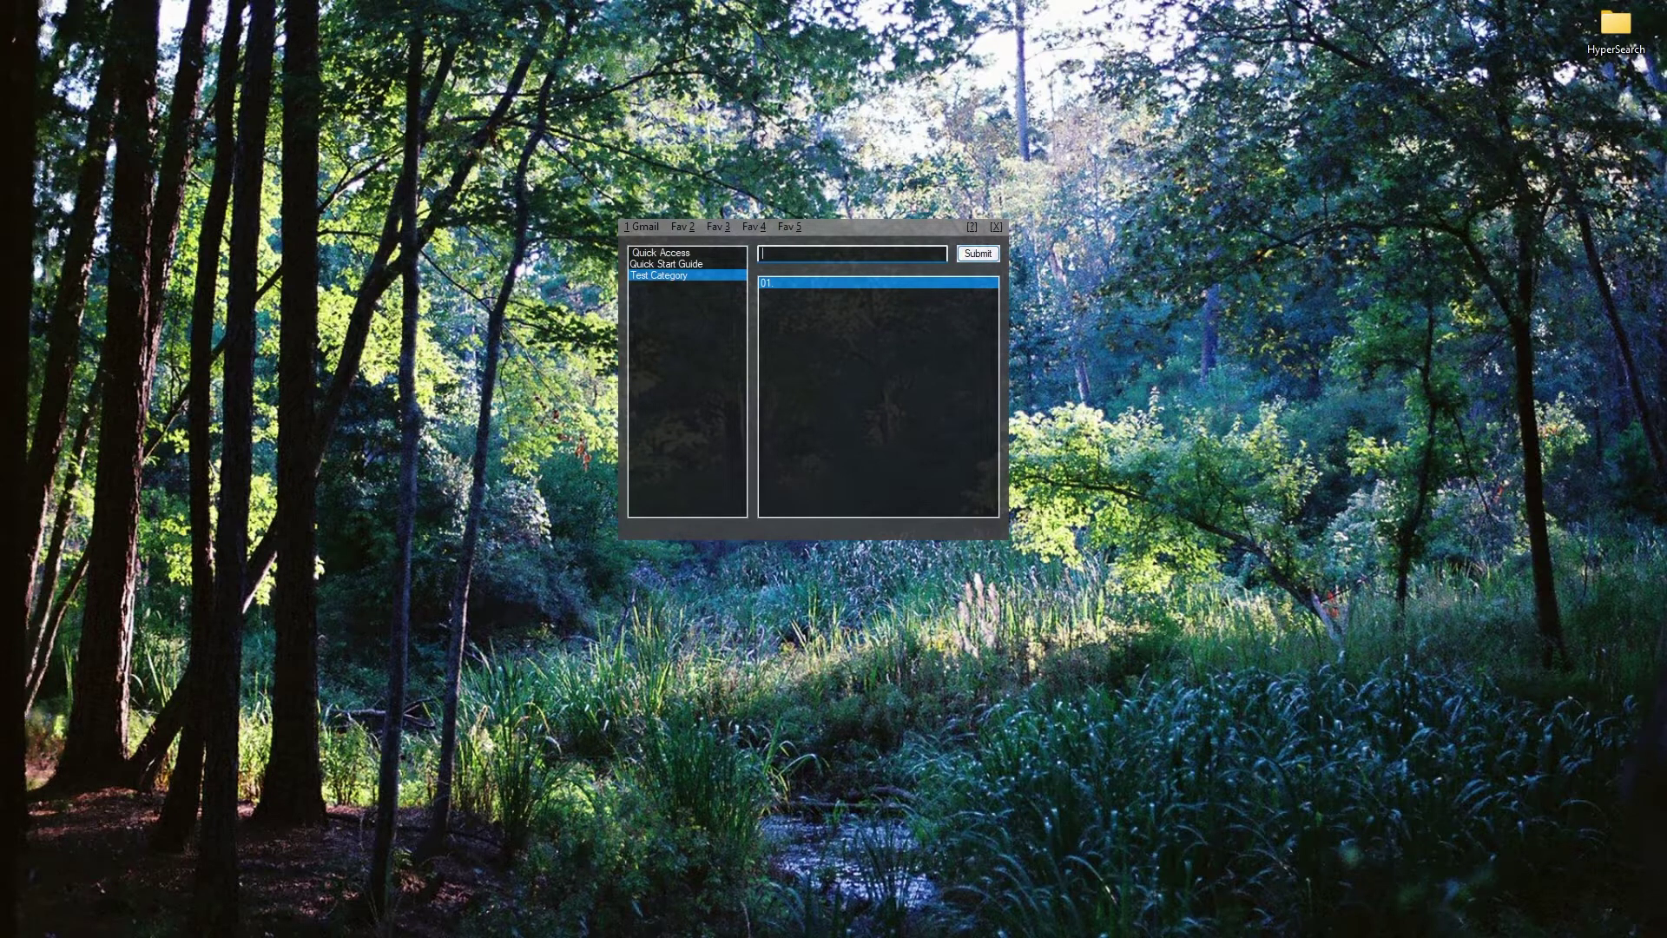
Add a link named Test link with the URL google.com to Test Category, using the entry "+Test link+google.com".
{"action": "type", "text": "qt"}
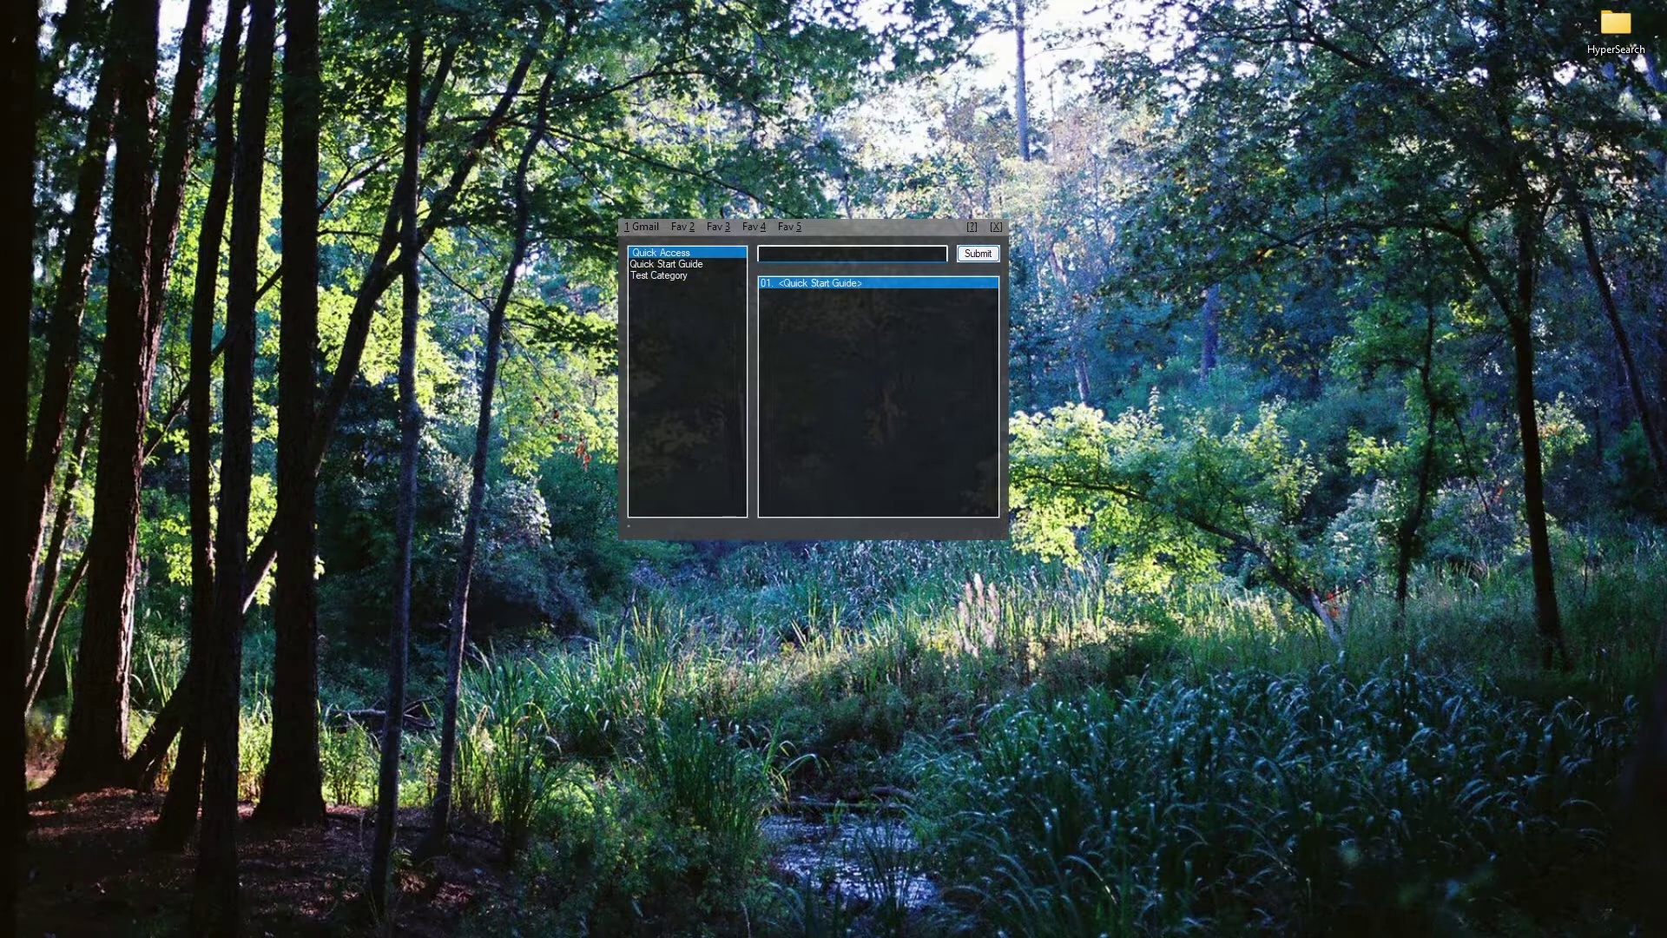
{"action": "left_click", "coordinate": [721, 274]}
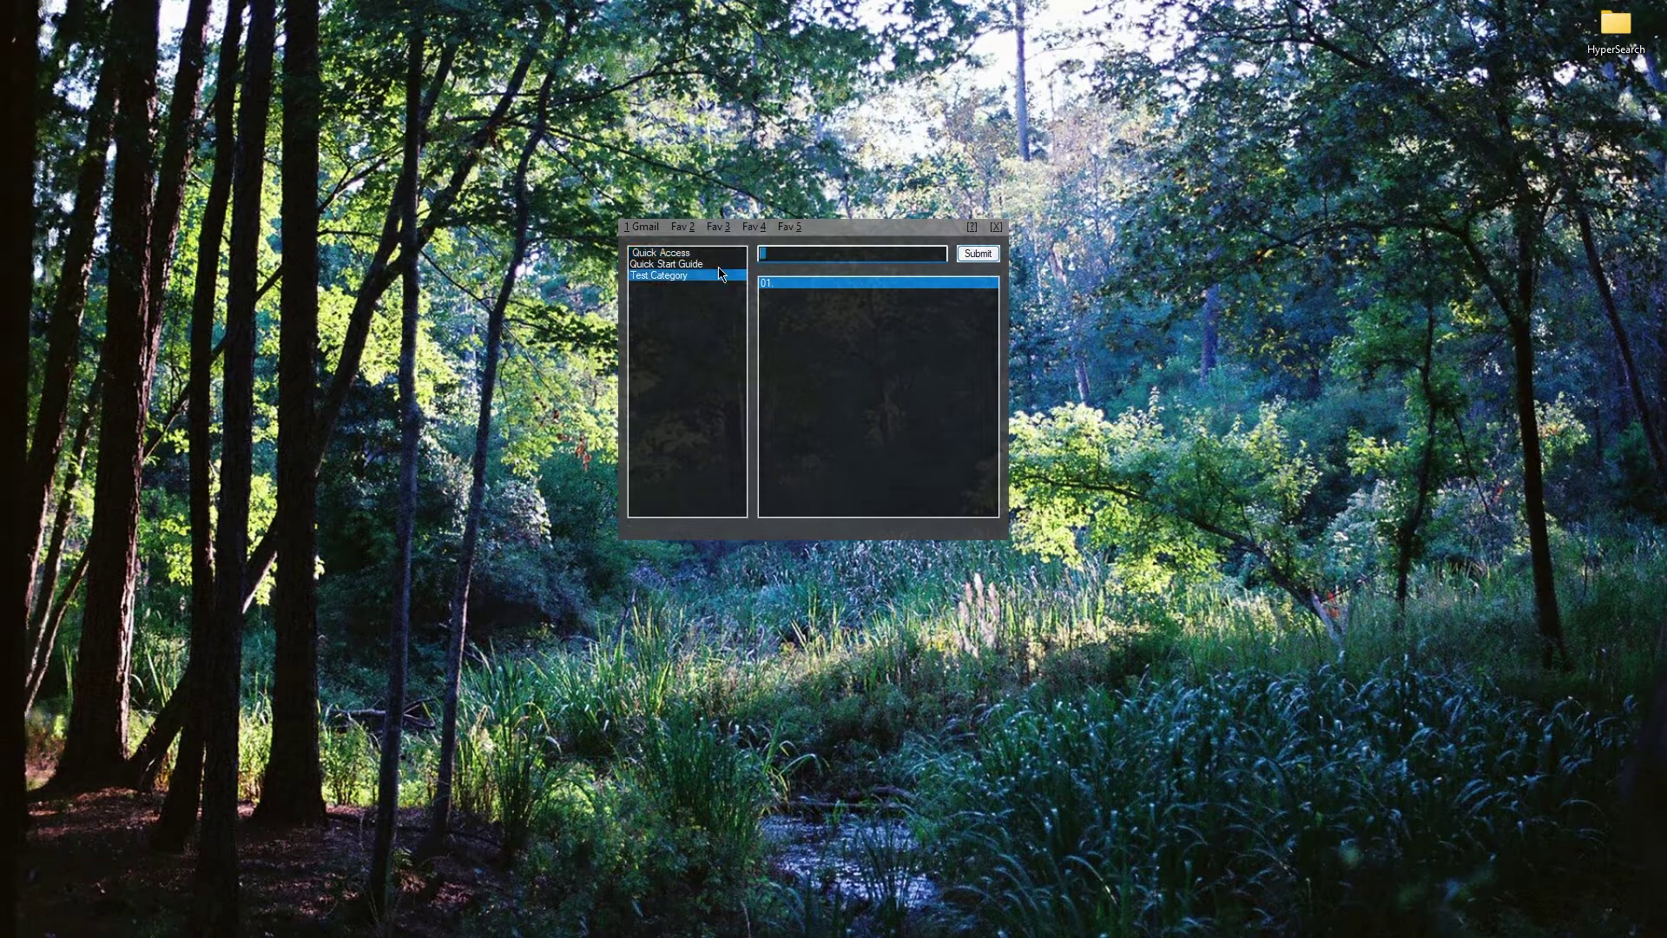
{"action": "type", "text": "+Test link"}
{"action": "key", "text": "shift"}
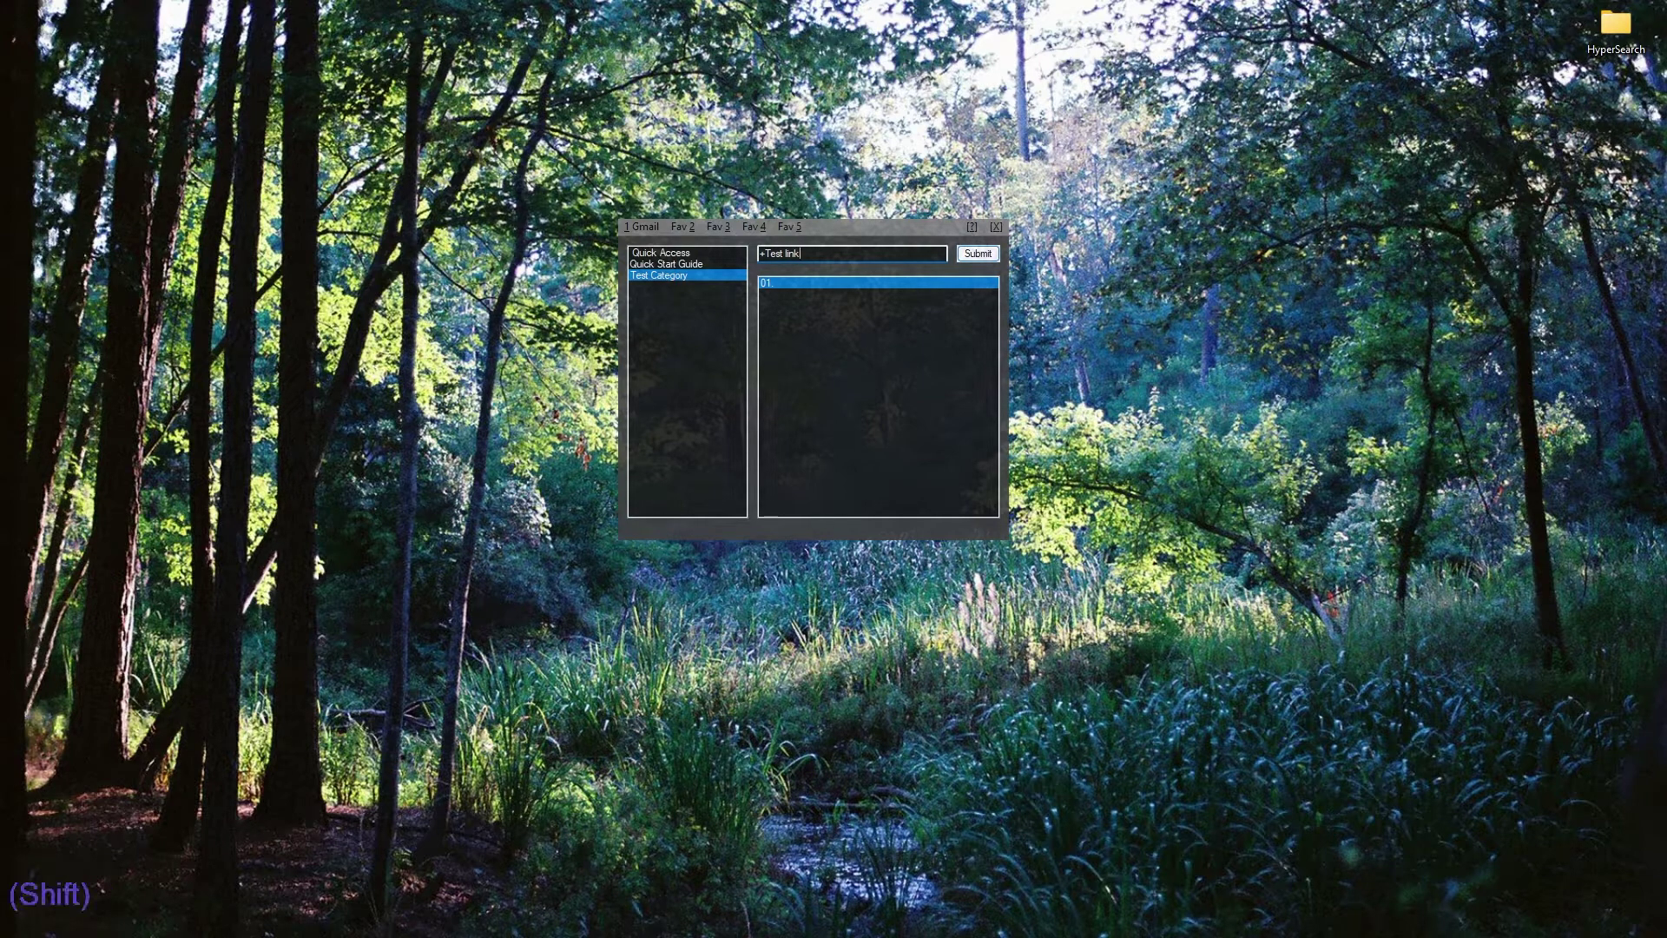
{"action": "type", "text": "+"}
{"action": "type", "text": "google.com"}
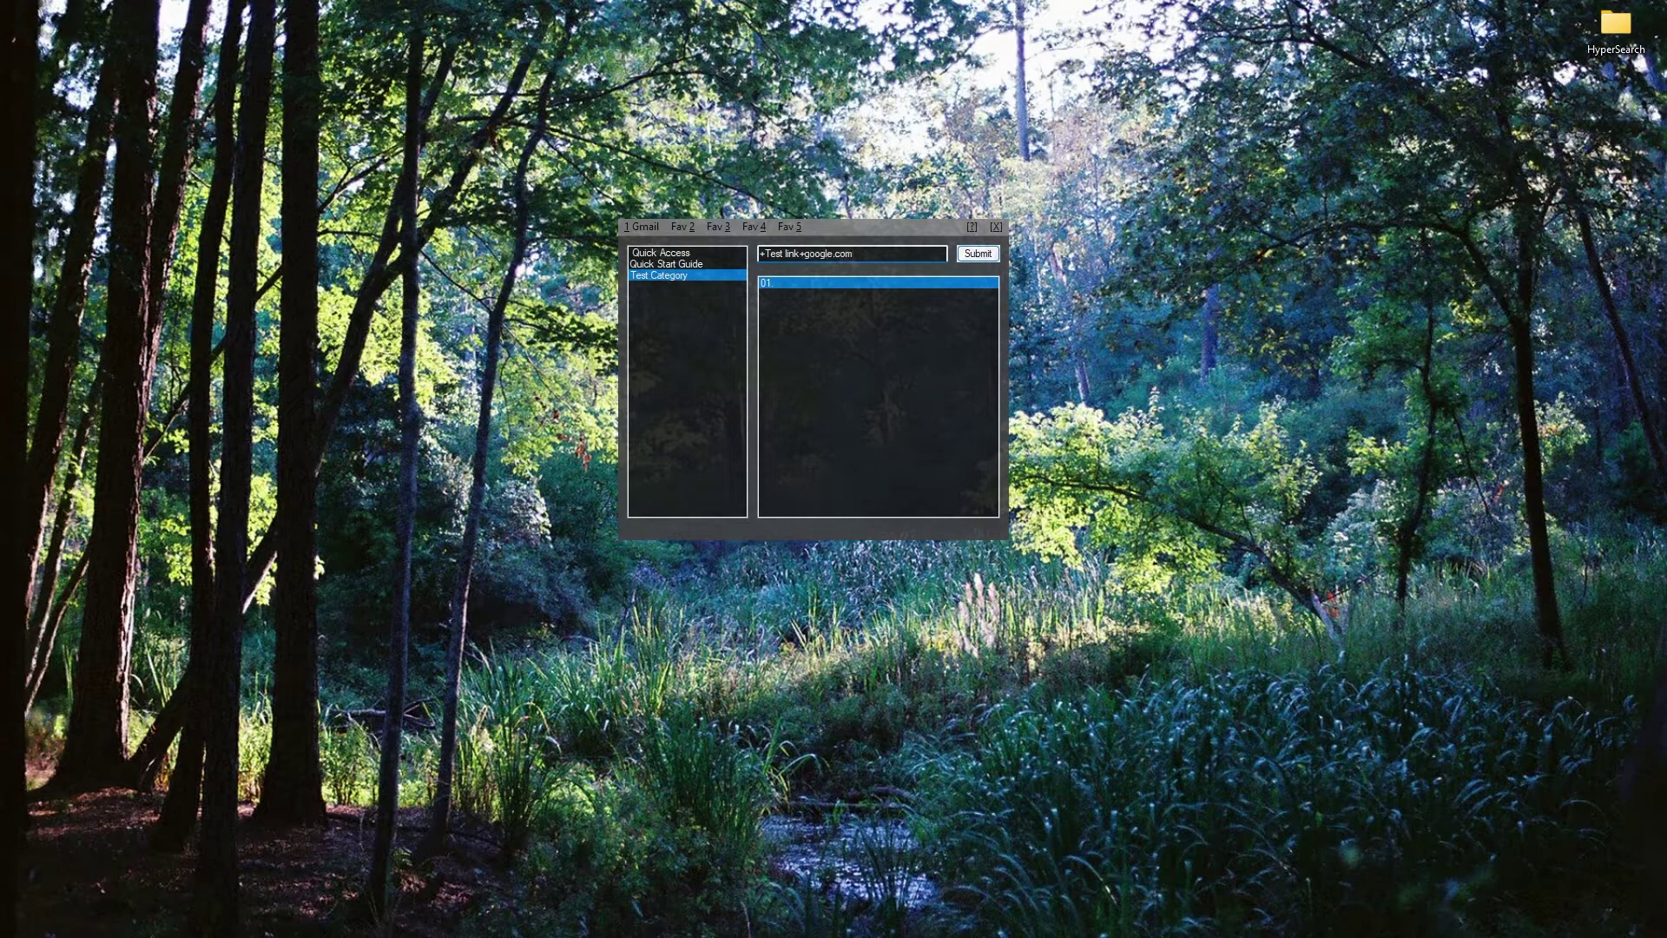
{"action": "key", "text": "Return"}
Name the empty slot 02 of Test Category "Second link", without giving it a URL.
{"action": "left_click", "coordinate": [781, 295]}
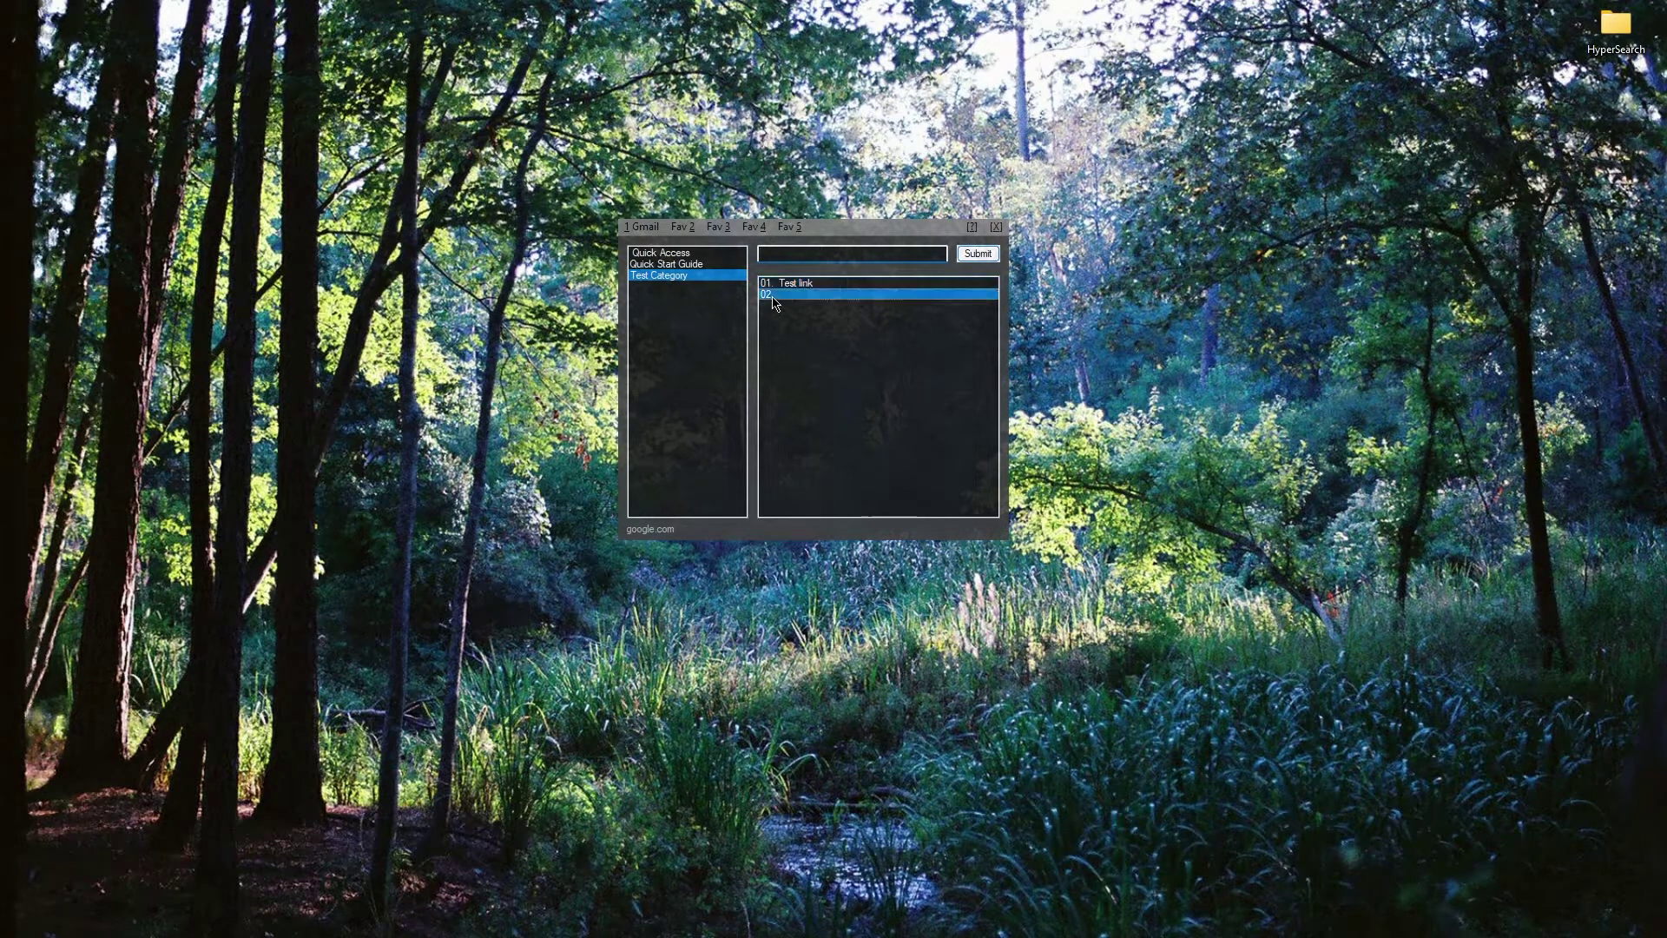
{"action": "right_click", "coordinate": [823, 293]}
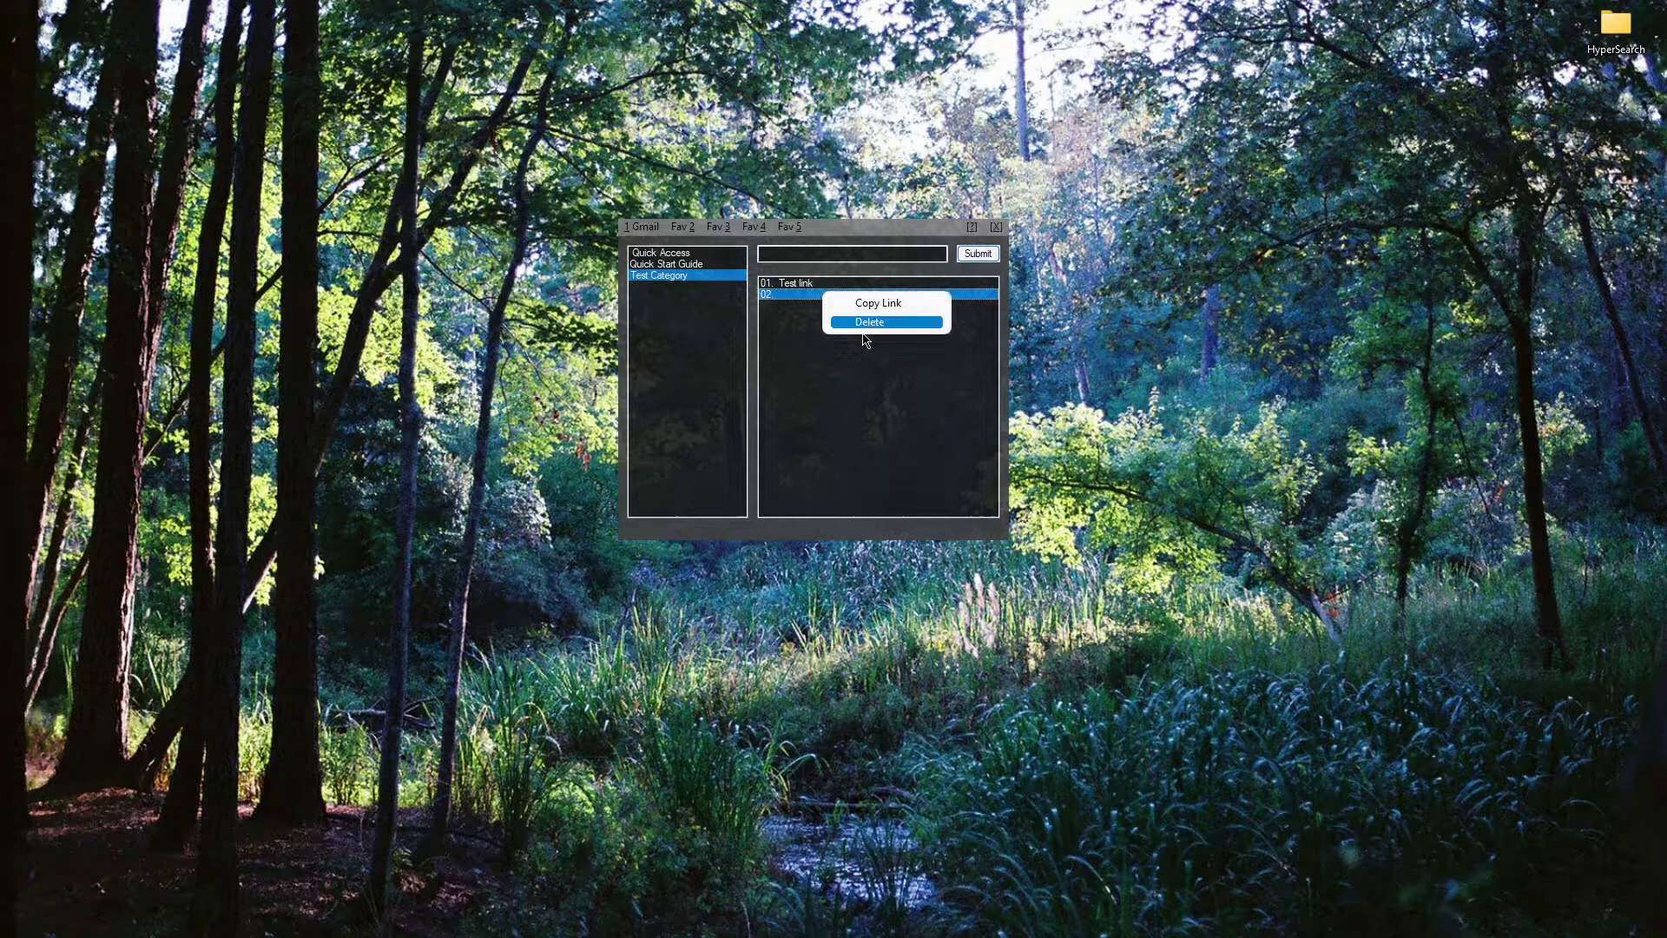
{"action": "left_click", "coordinate": [810, 255]}
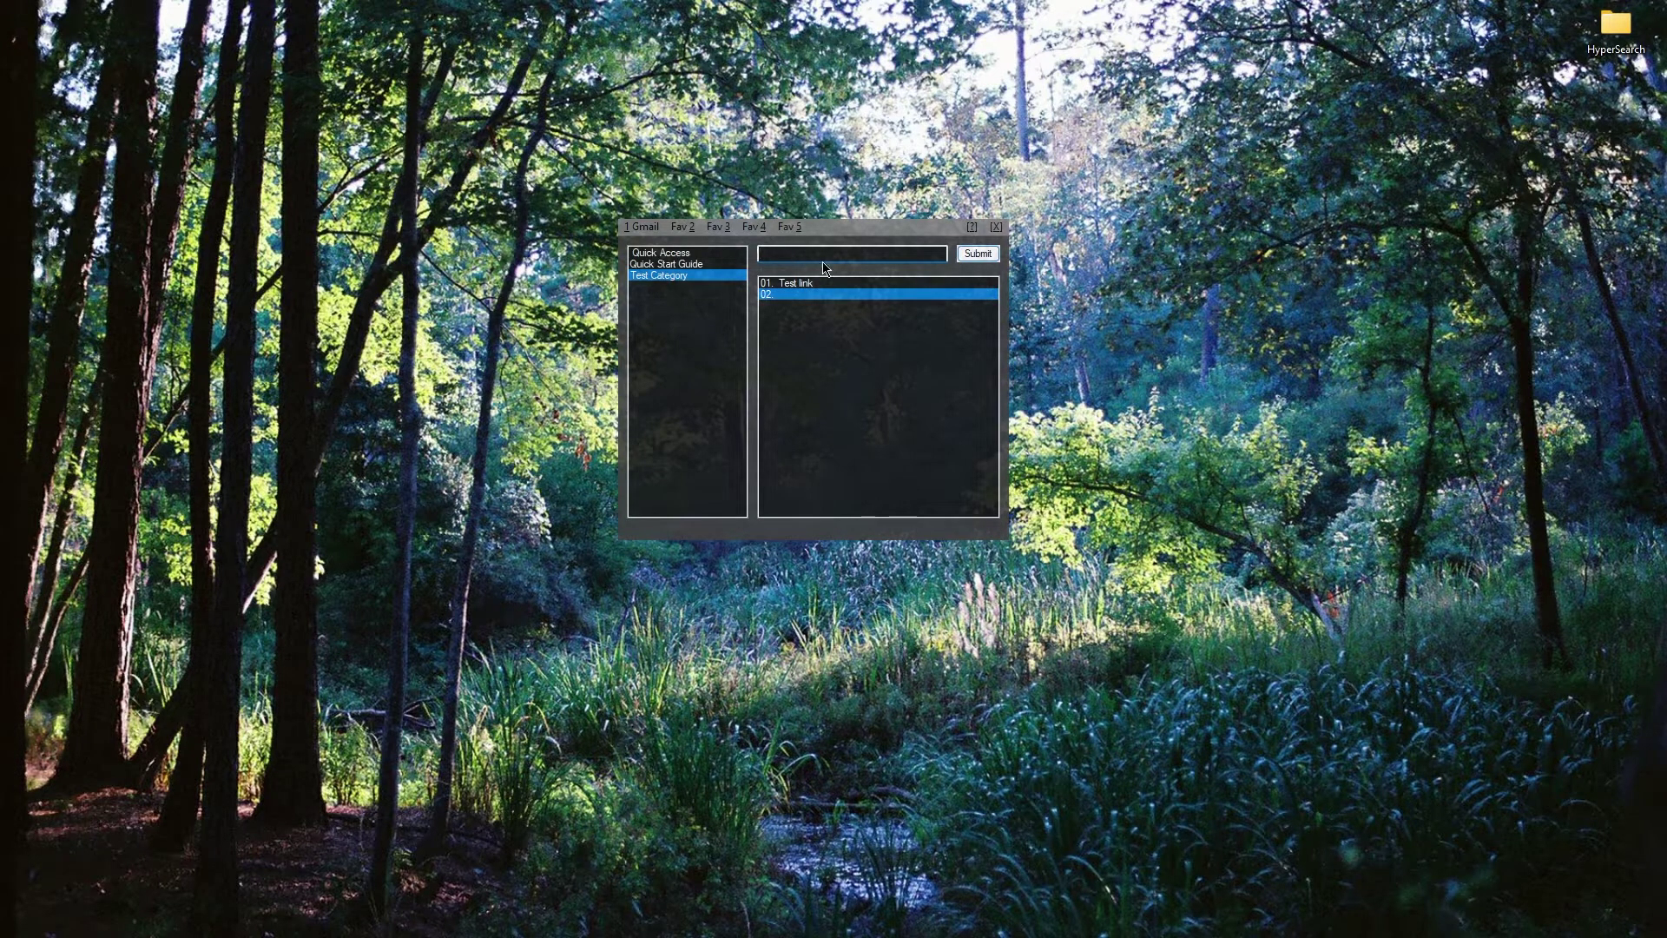
{"action": "type", "text": "H"}
{"action": "type", "text": "Second link"}
{"action": "key", "text": "Return"}
{"action": "key", "text": "Return"}
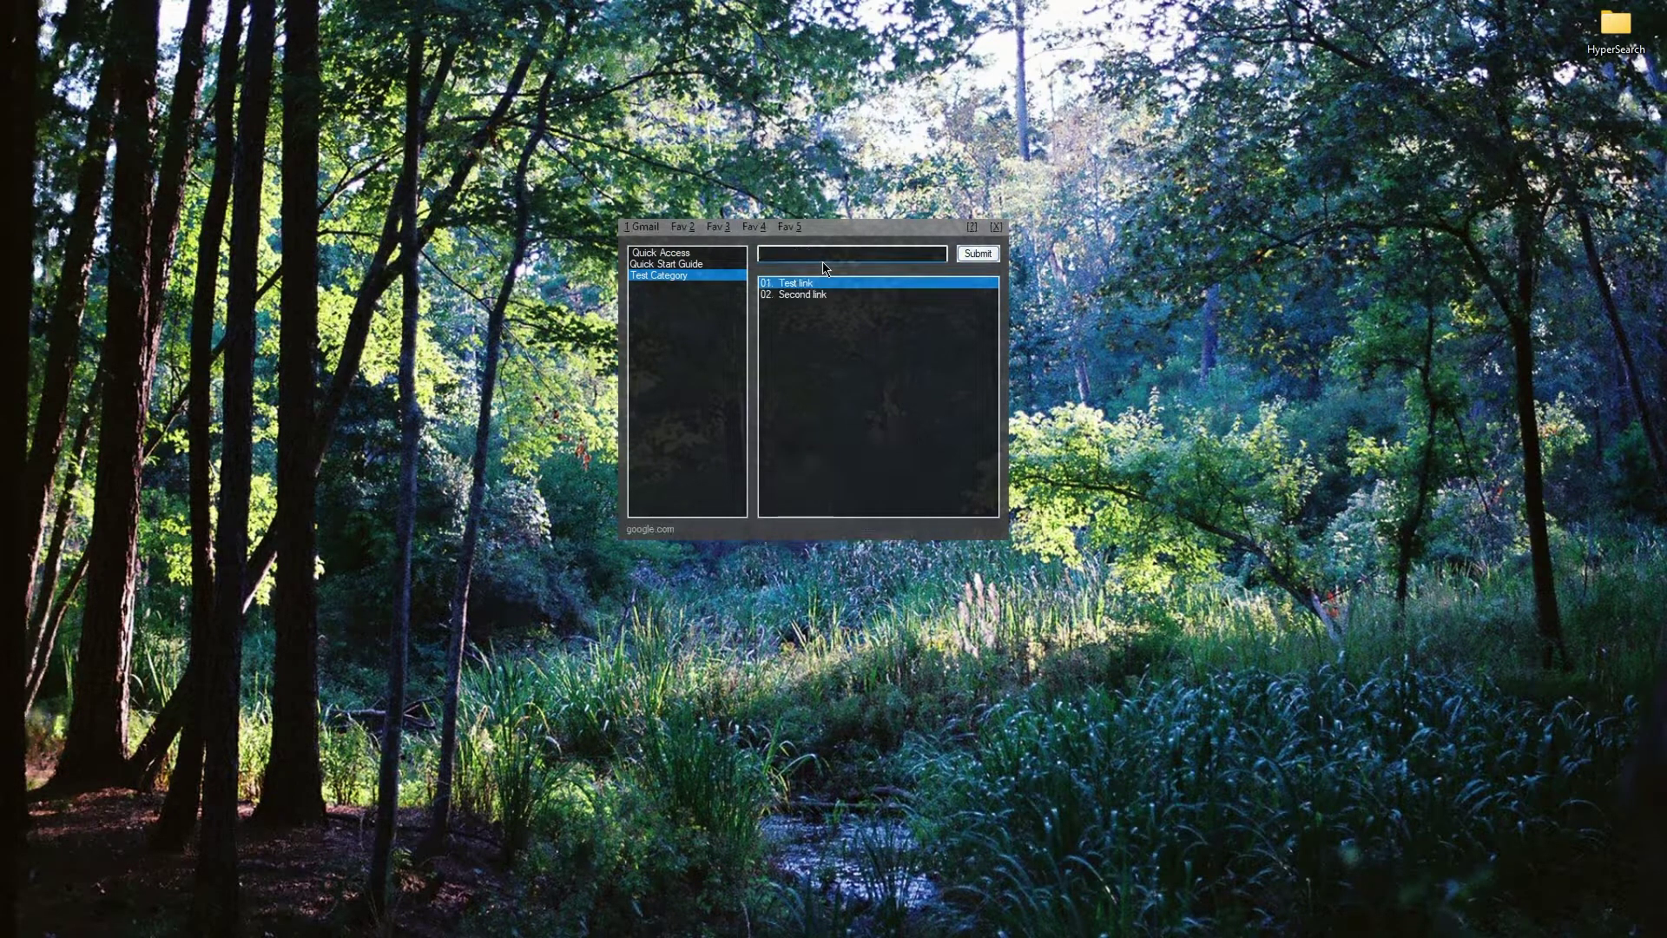
Assign the URL Bing.com to Second link with the entry "++Bing.com", and check the link's address.
{"action": "left_click", "coordinate": [816, 295]}
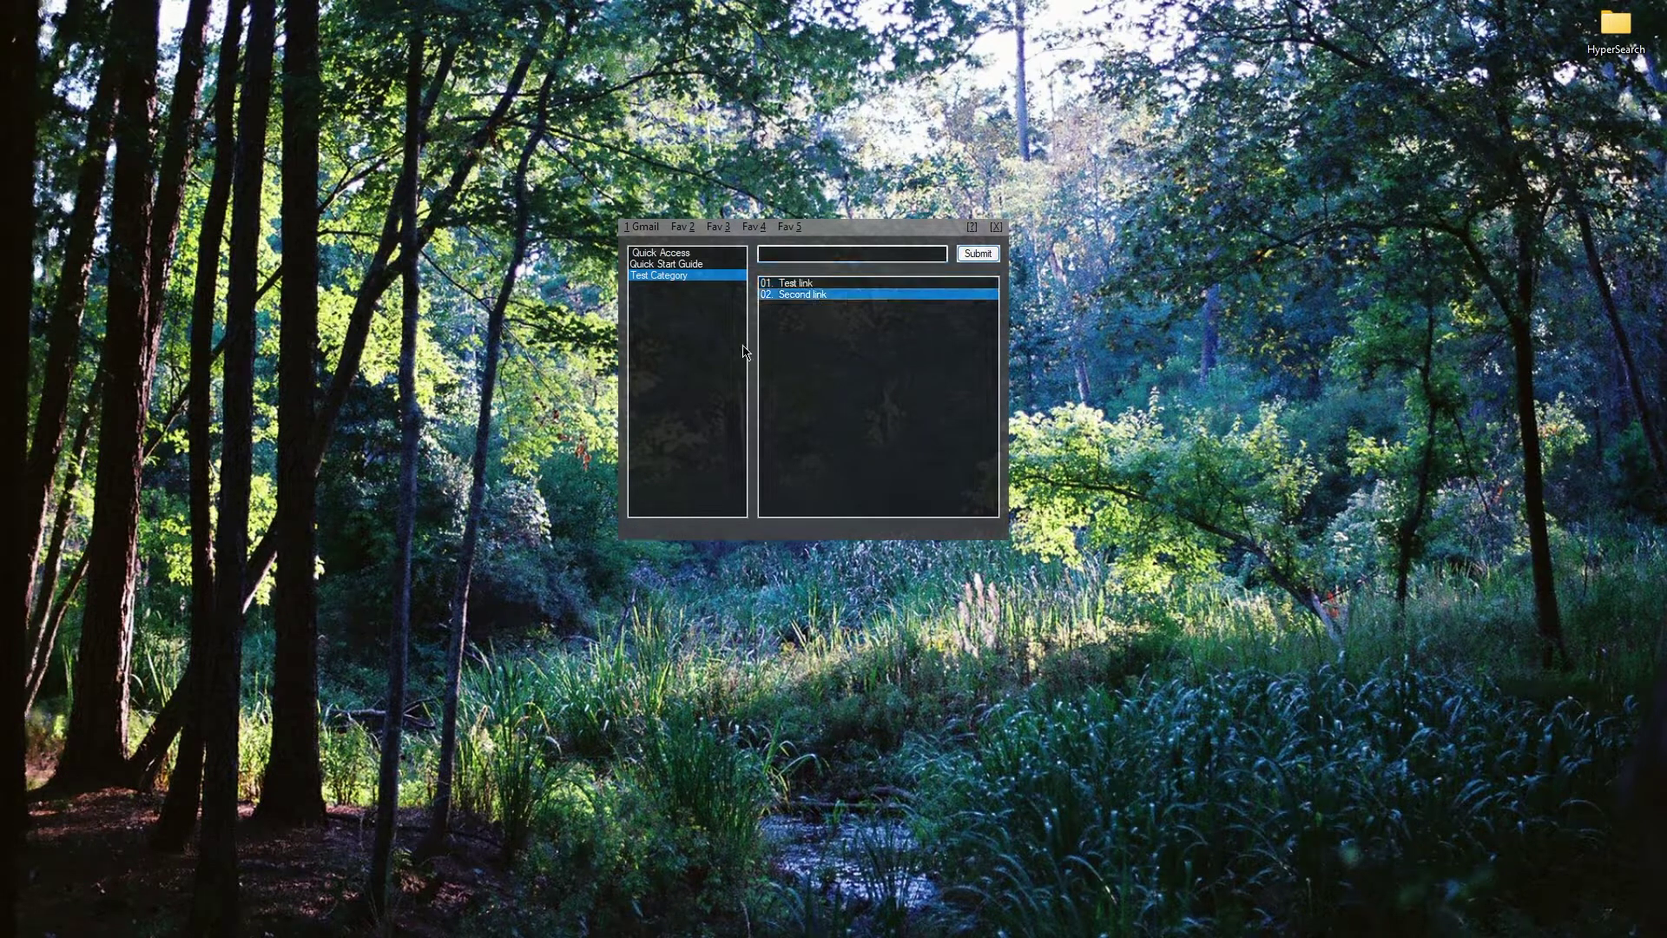
{"action": "left_click", "coordinate": [832, 251]}
{"action": "type", "text": "++Bing.com"}
{"action": "key", "text": "Return"}
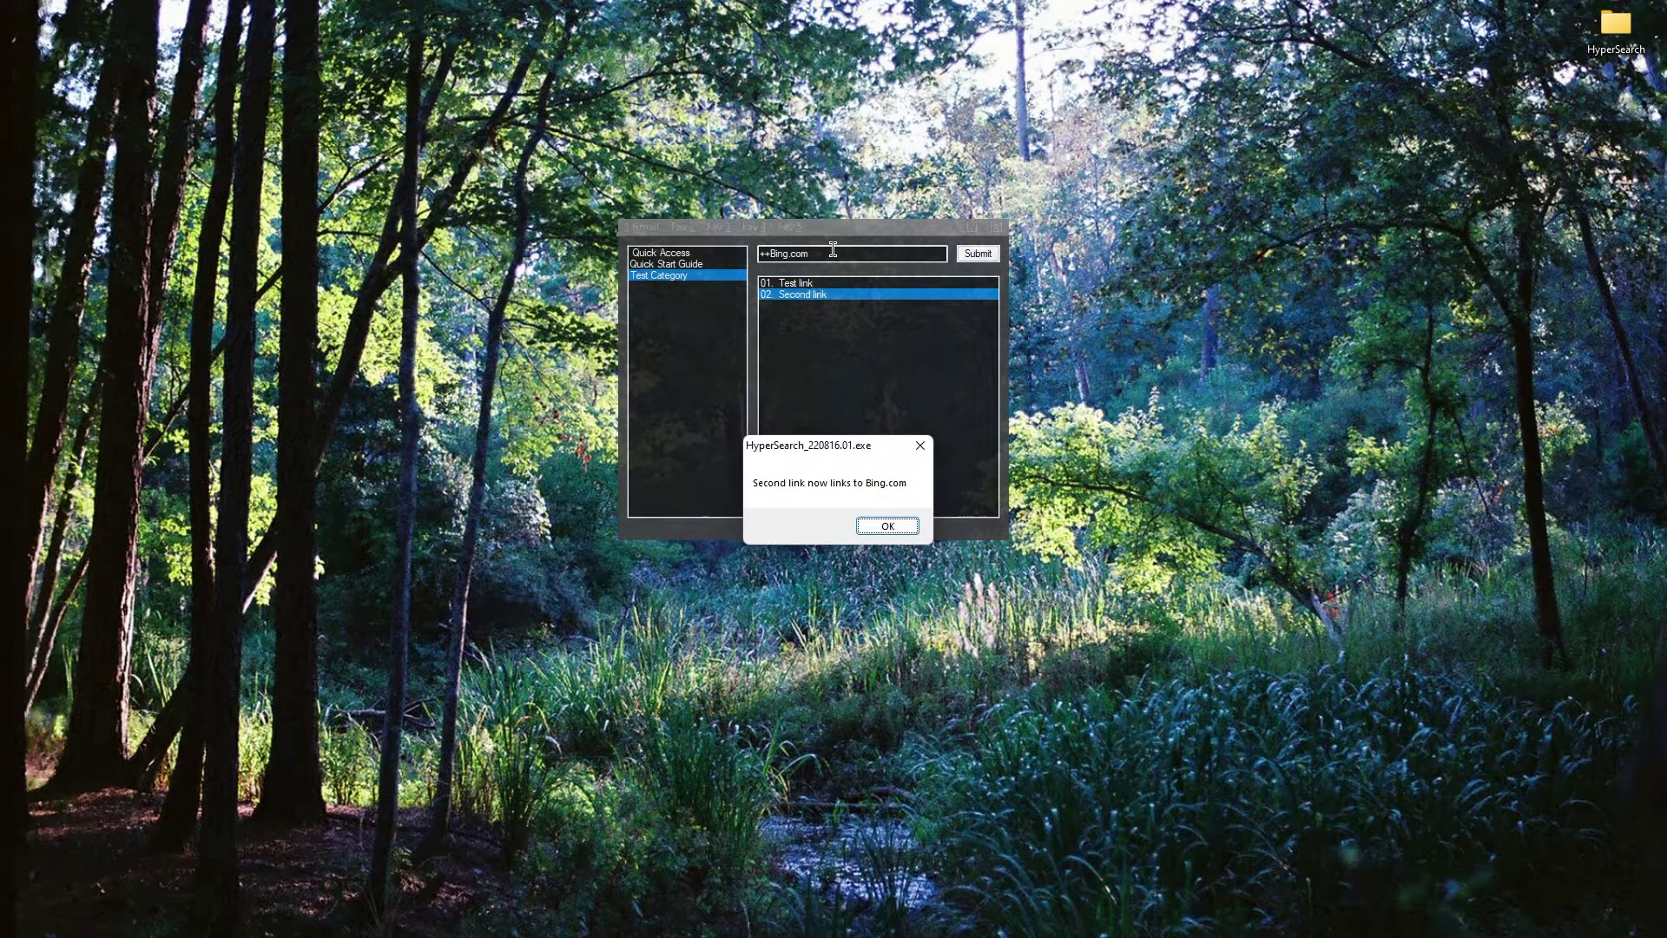
{"action": "key", "text": "Return"}
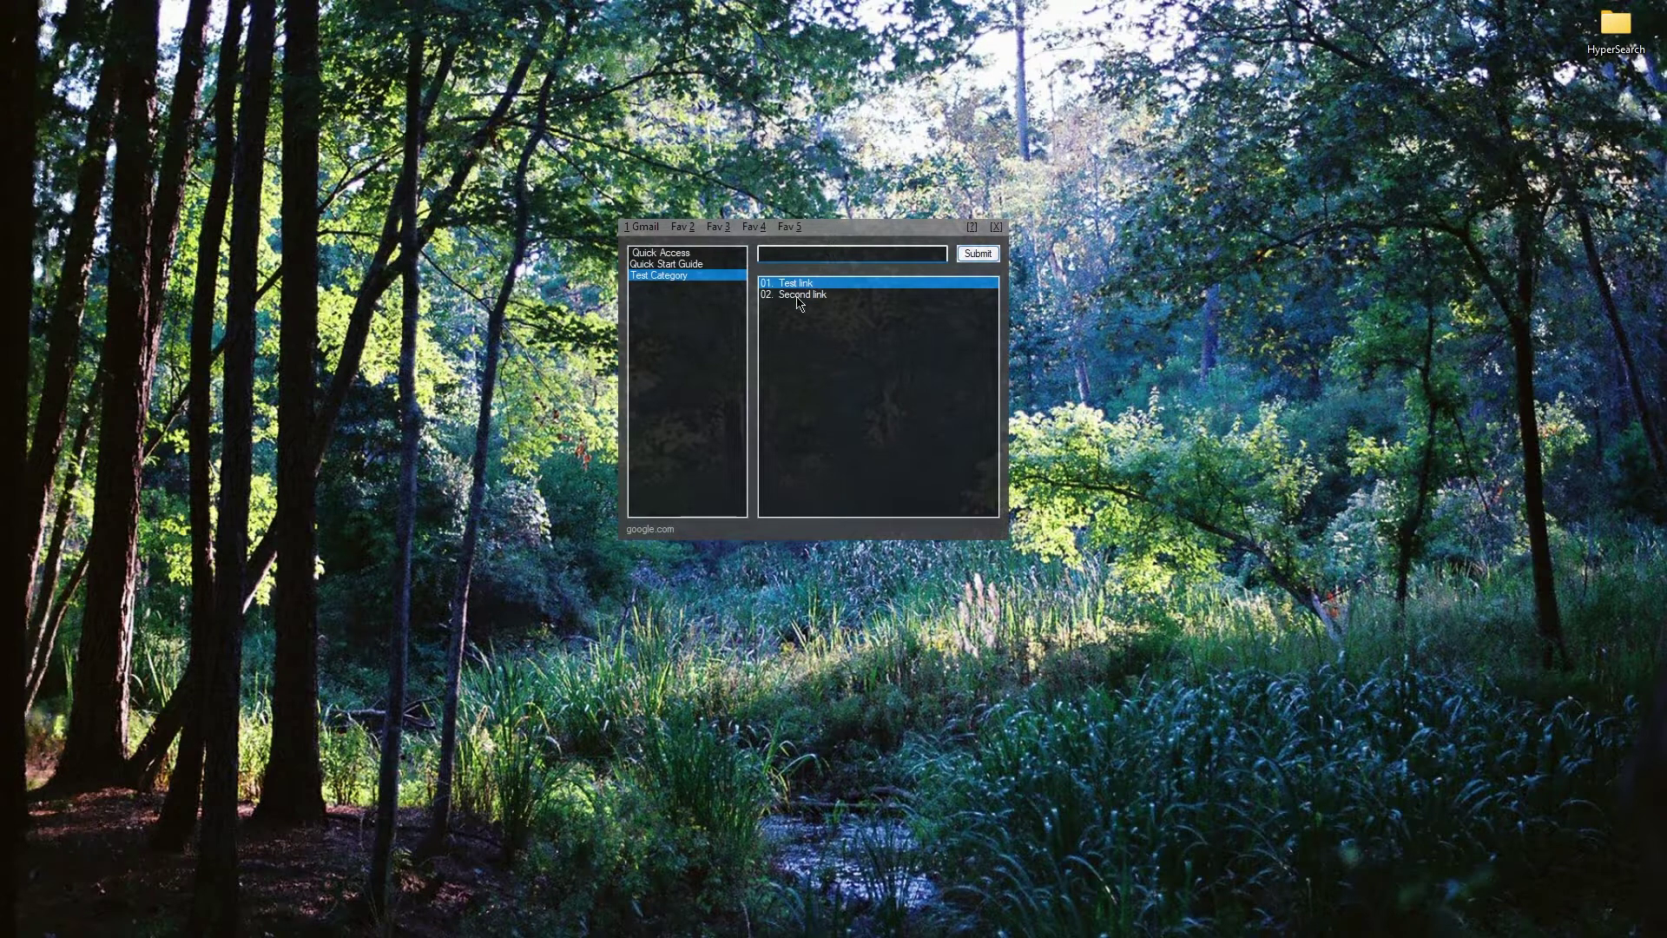
{"action": "left_click", "coordinate": [799, 296]}
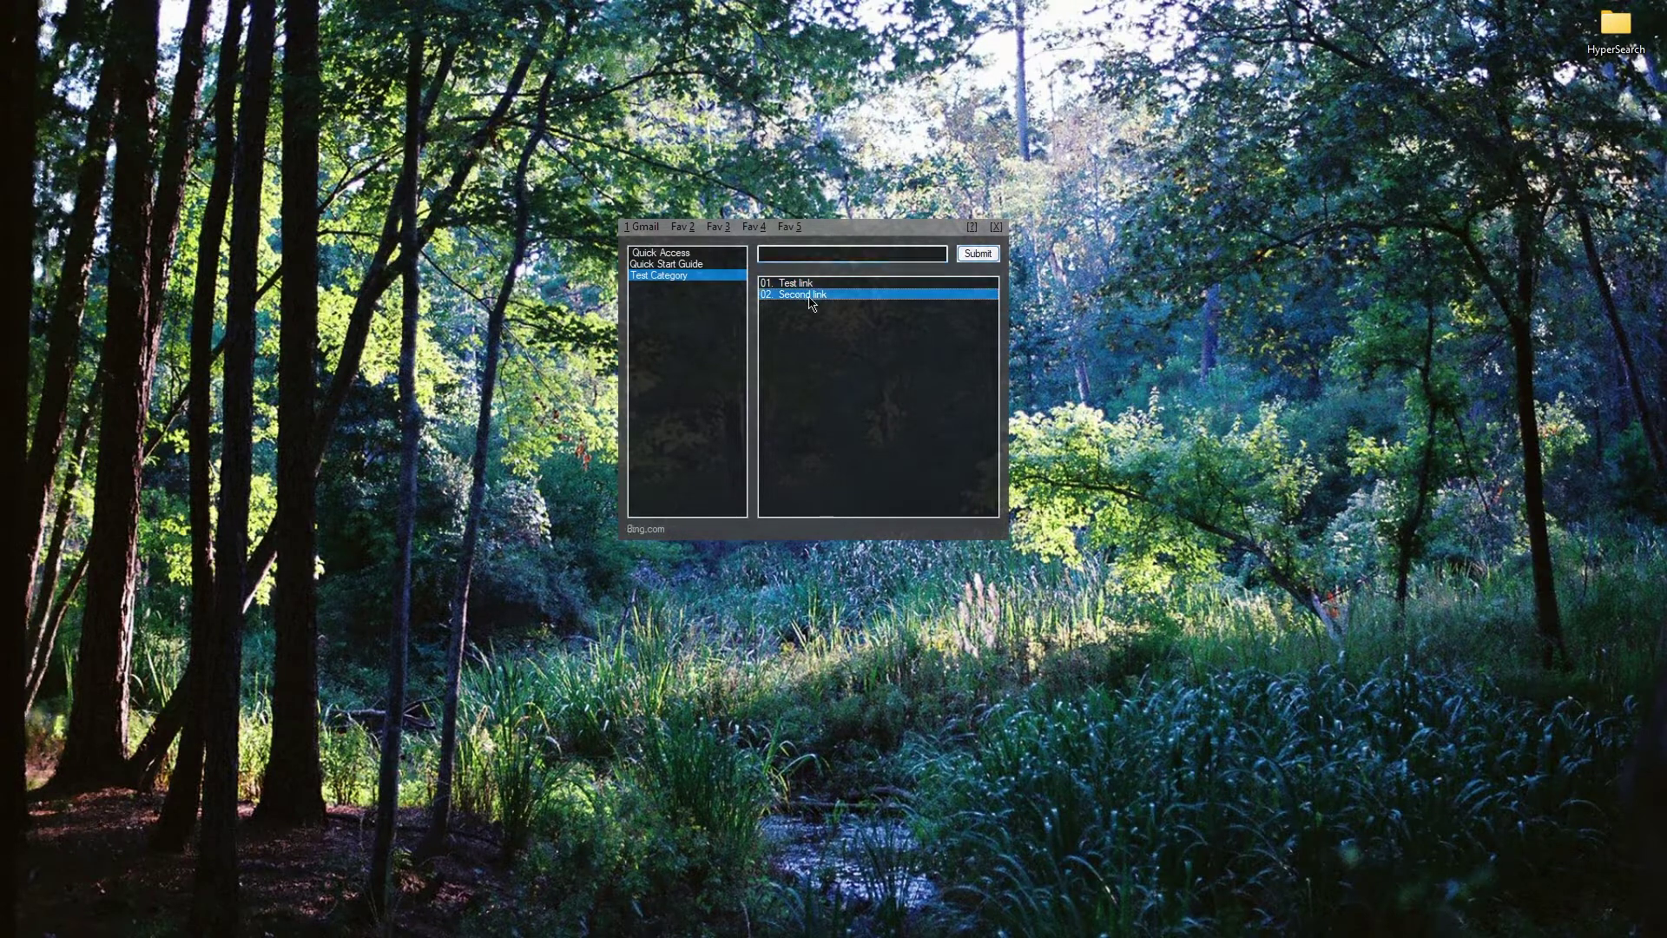
Insert a link named Third link with the URL yahoo.com at position 2, using "+2+Third link+yahoo.com".
{"action": "left_click", "coordinate": [850, 254]}
{"action": "type", "text": "+2"}
{"action": "key", "text": "shift"}
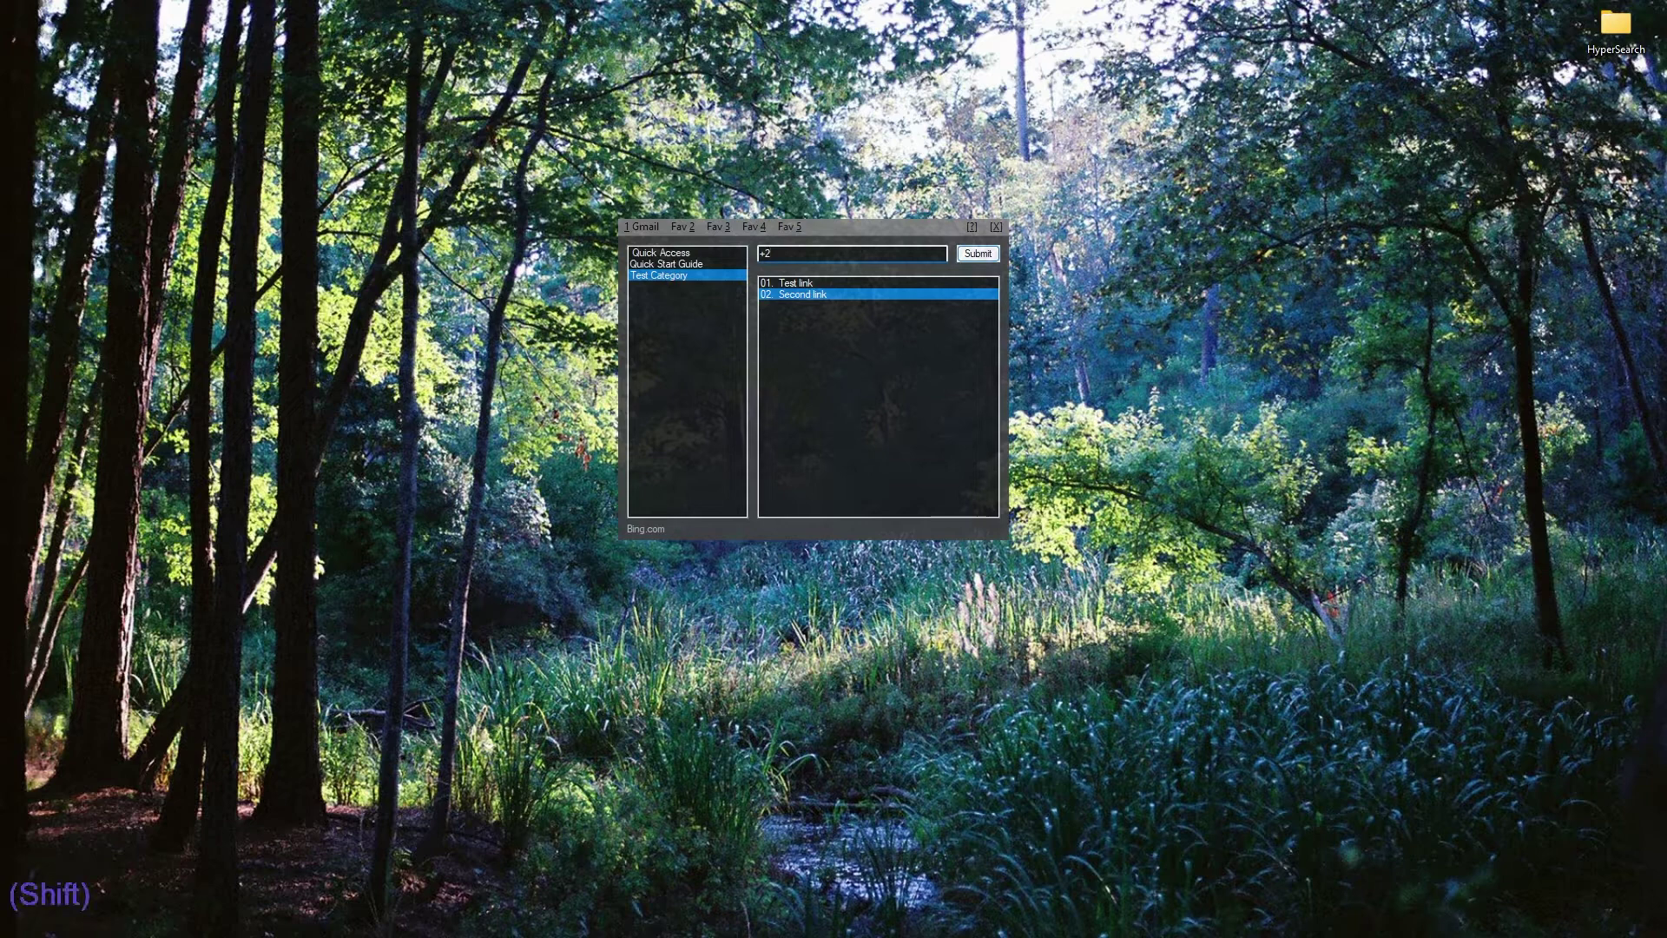
{"action": "type", "text": "Third link"}
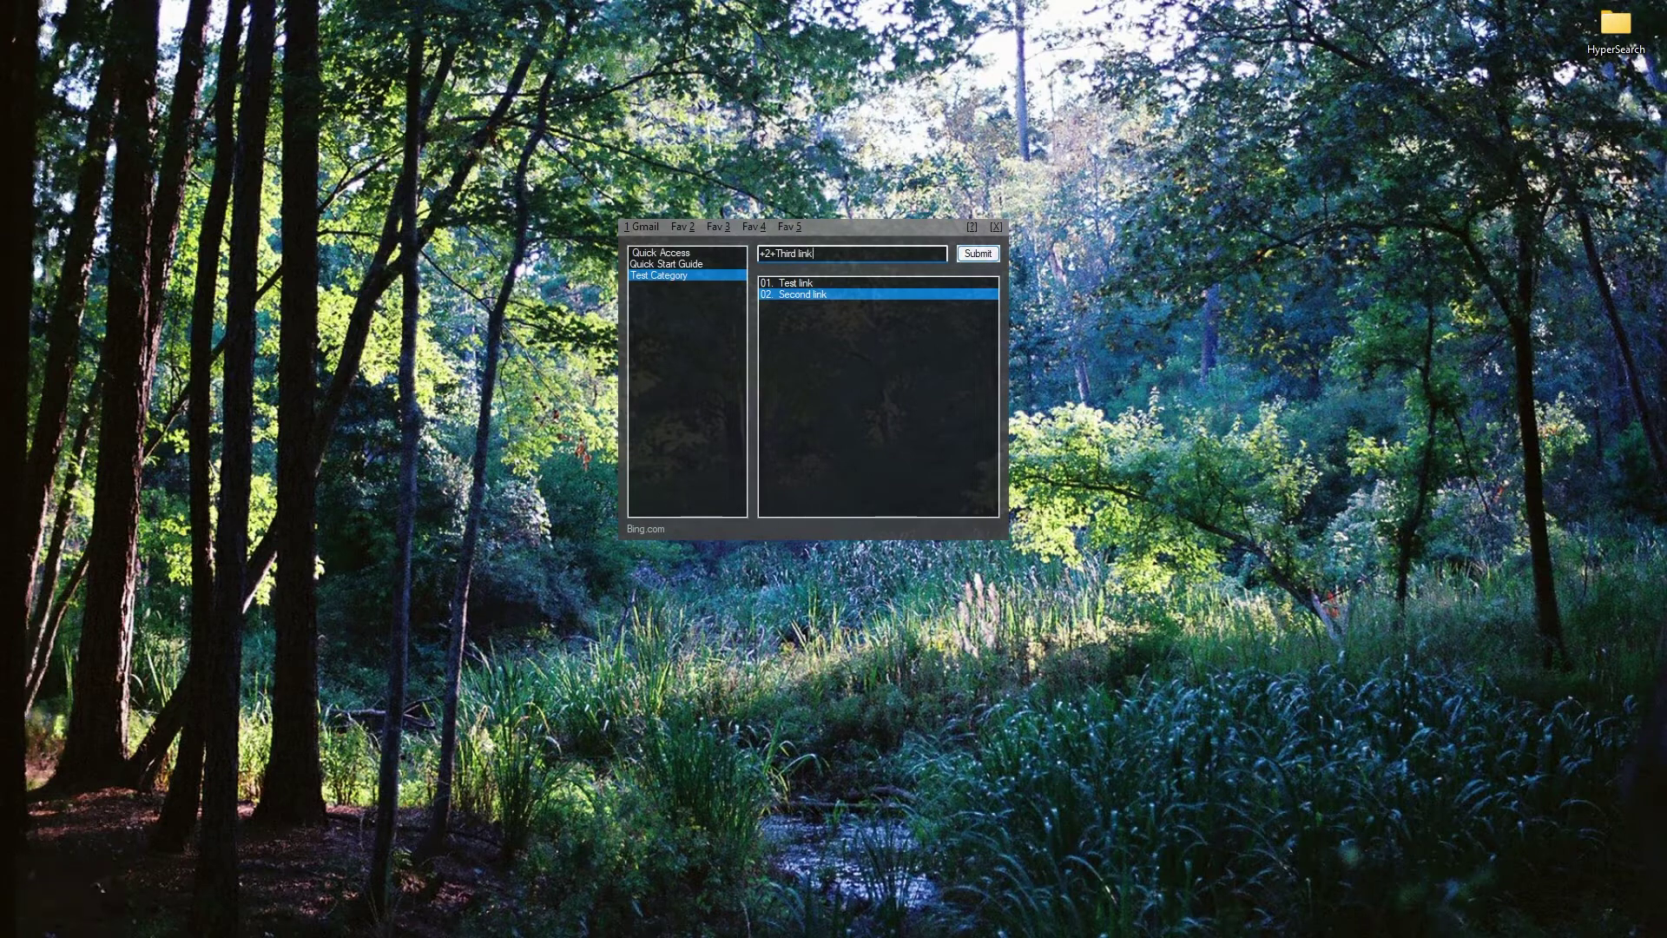
{"action": "key", "text": "shift"}
{"action": "type", "text": "nk+"}
{"action": "type", "text": "yahoo.com"}
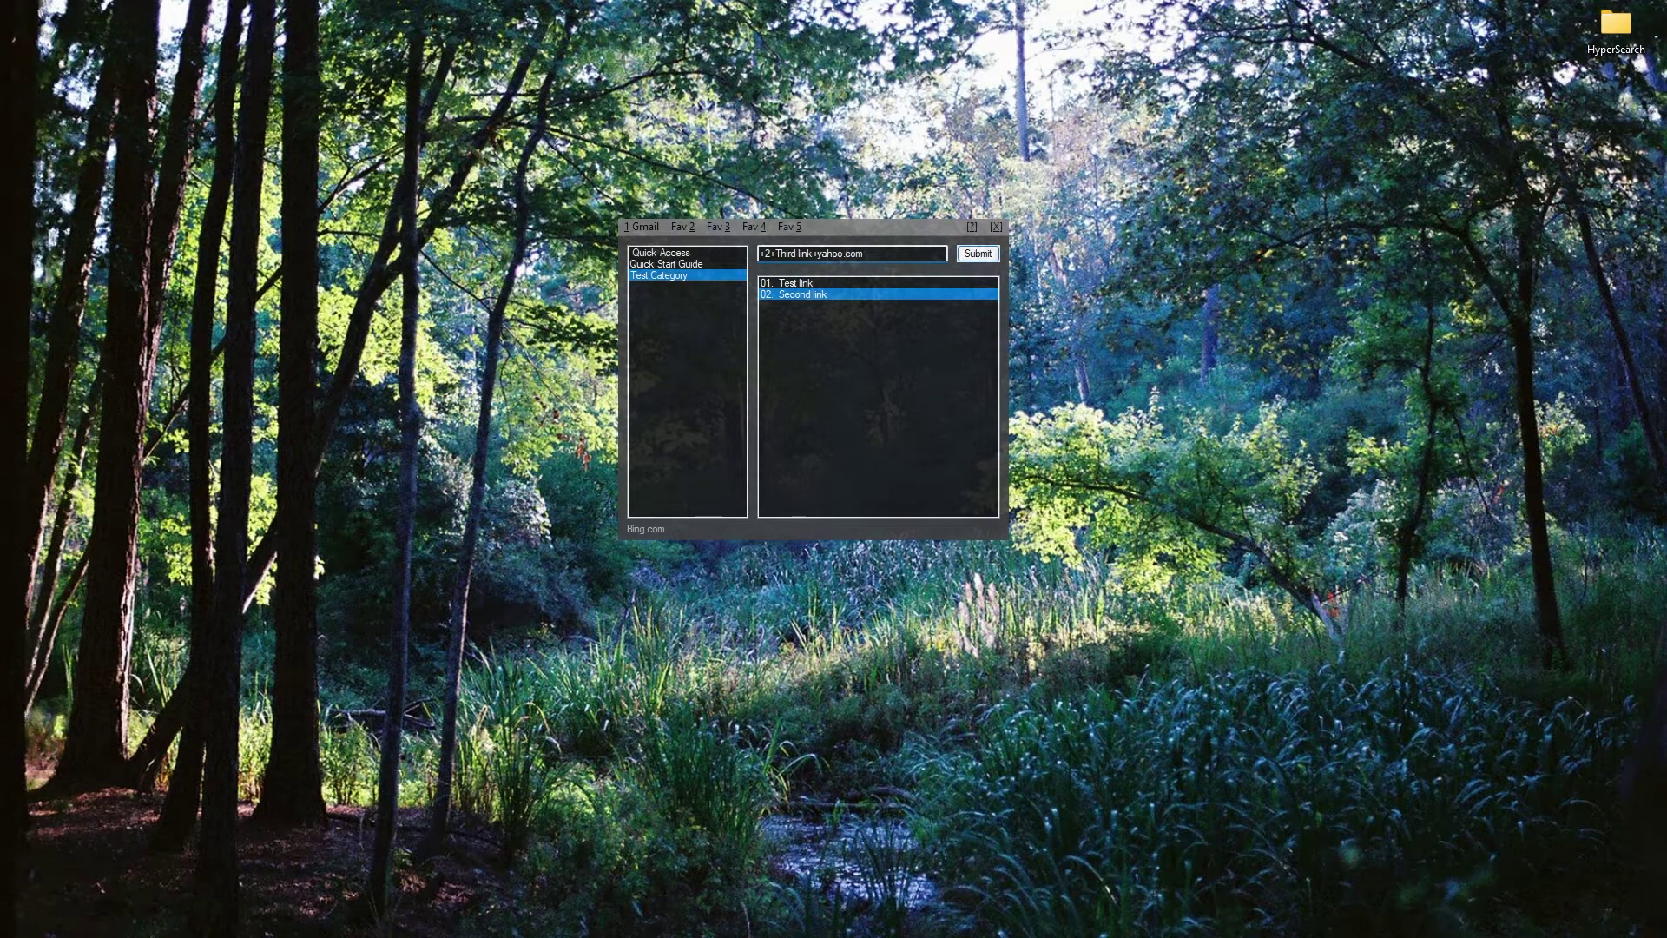
{"action": "key", "text": "Return"}
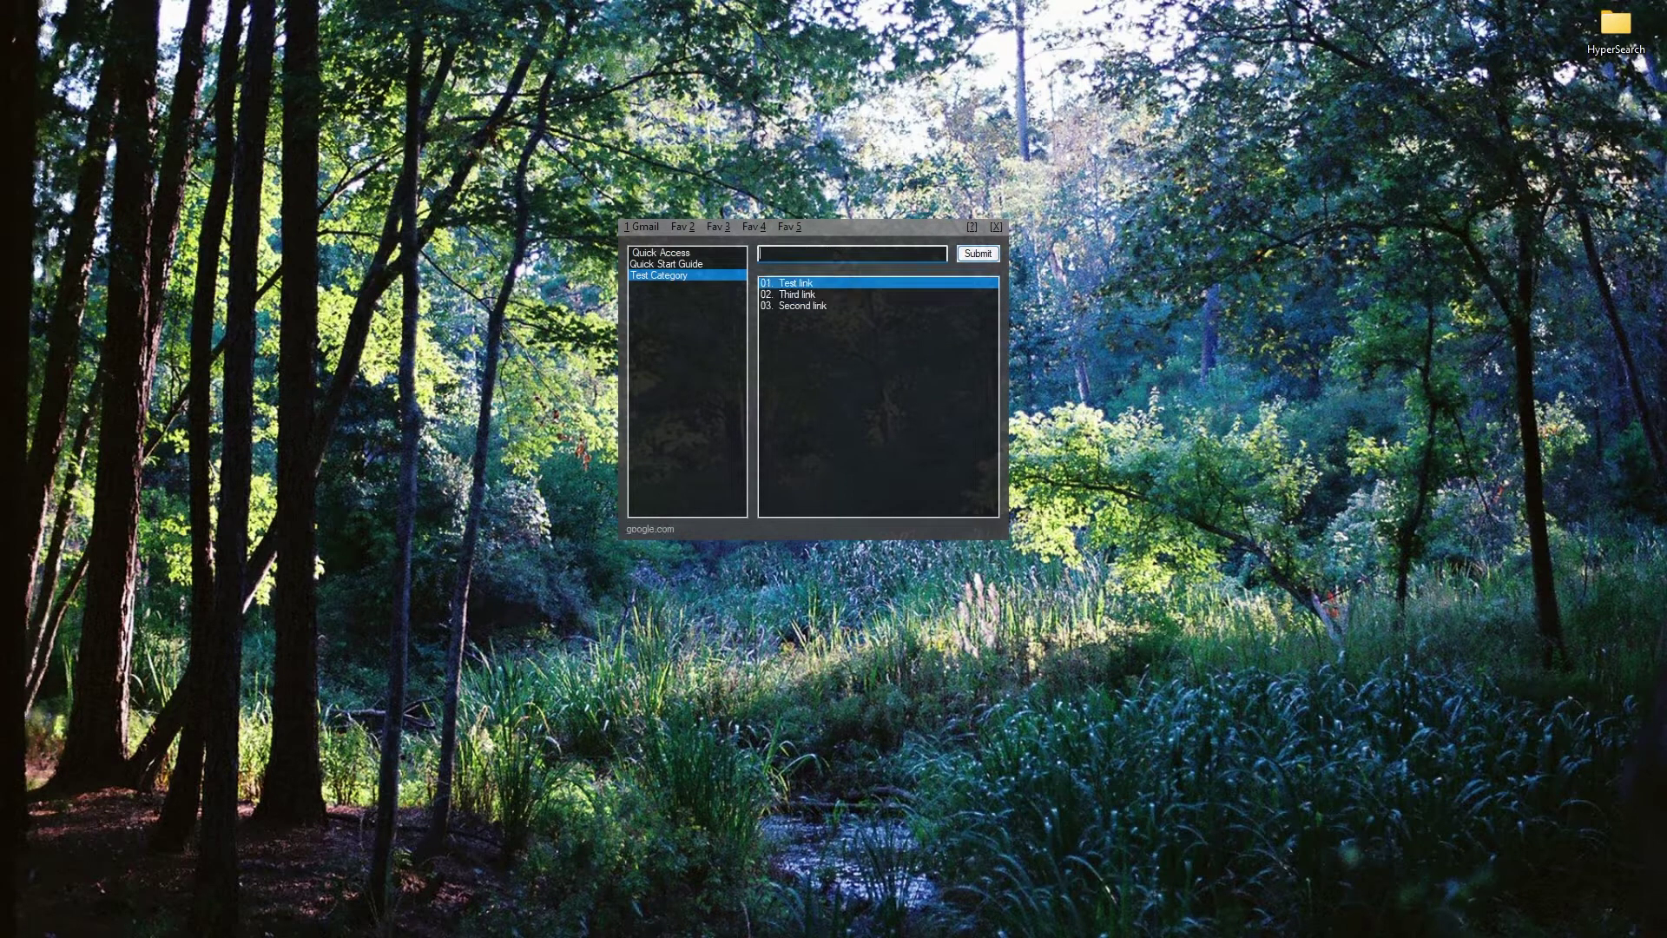
Copy the address of Third link in Test Category.
{"action": "left_click", "coordinate": [787, 295]}
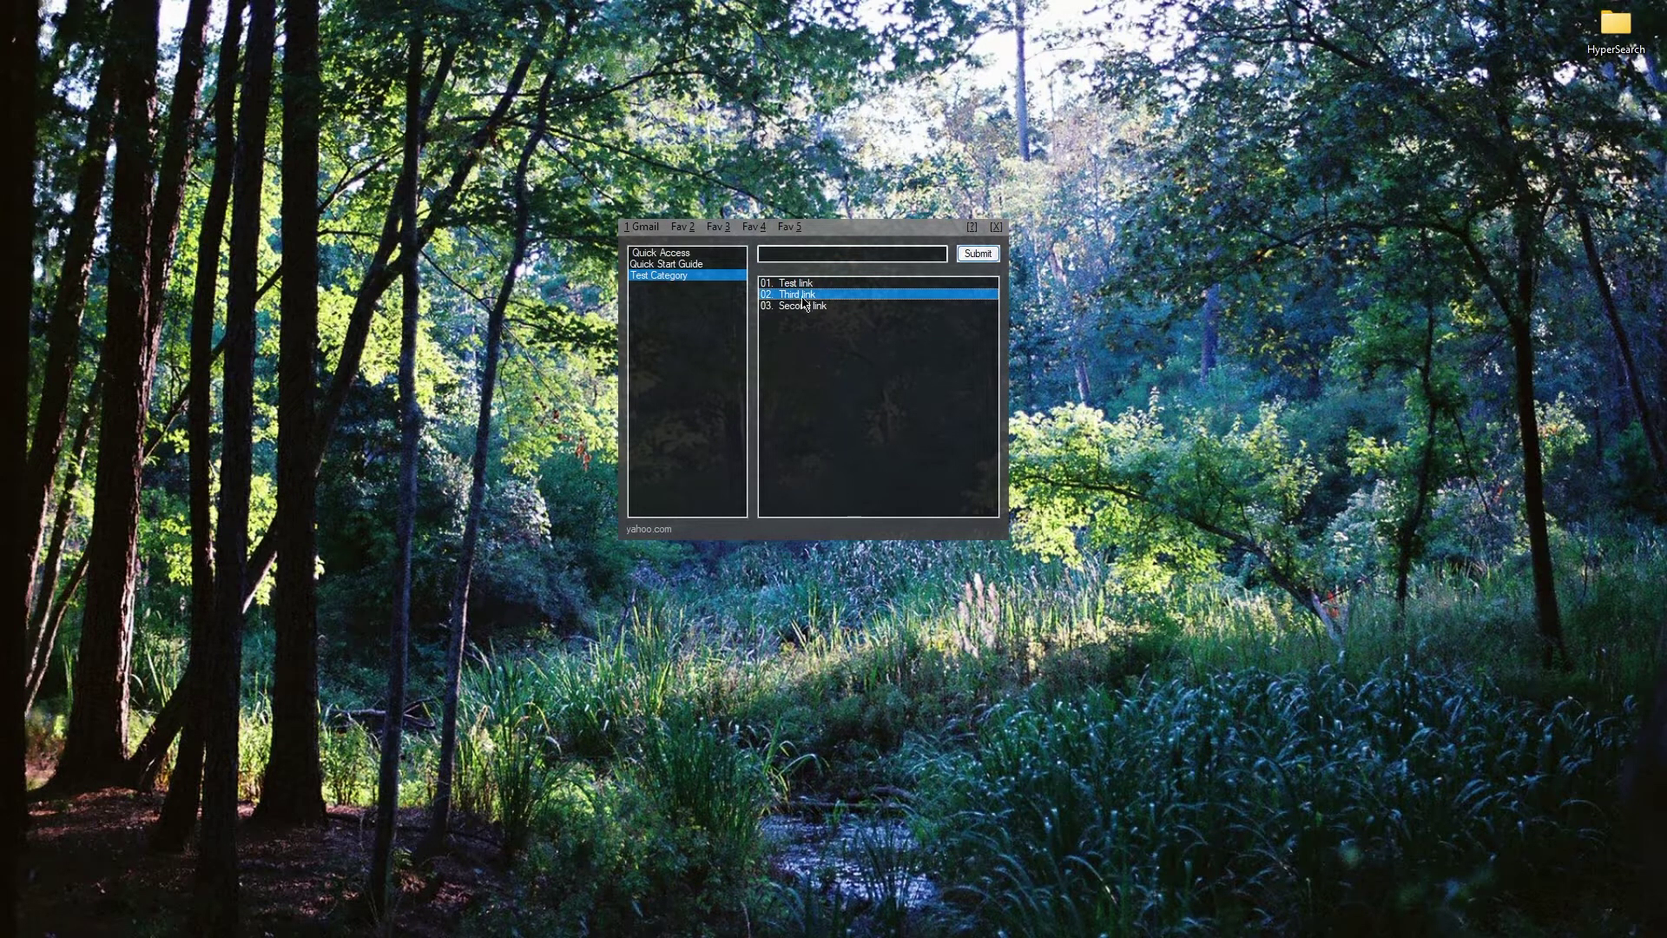
{"action": "right_click", "coordinate": [803, 298]}
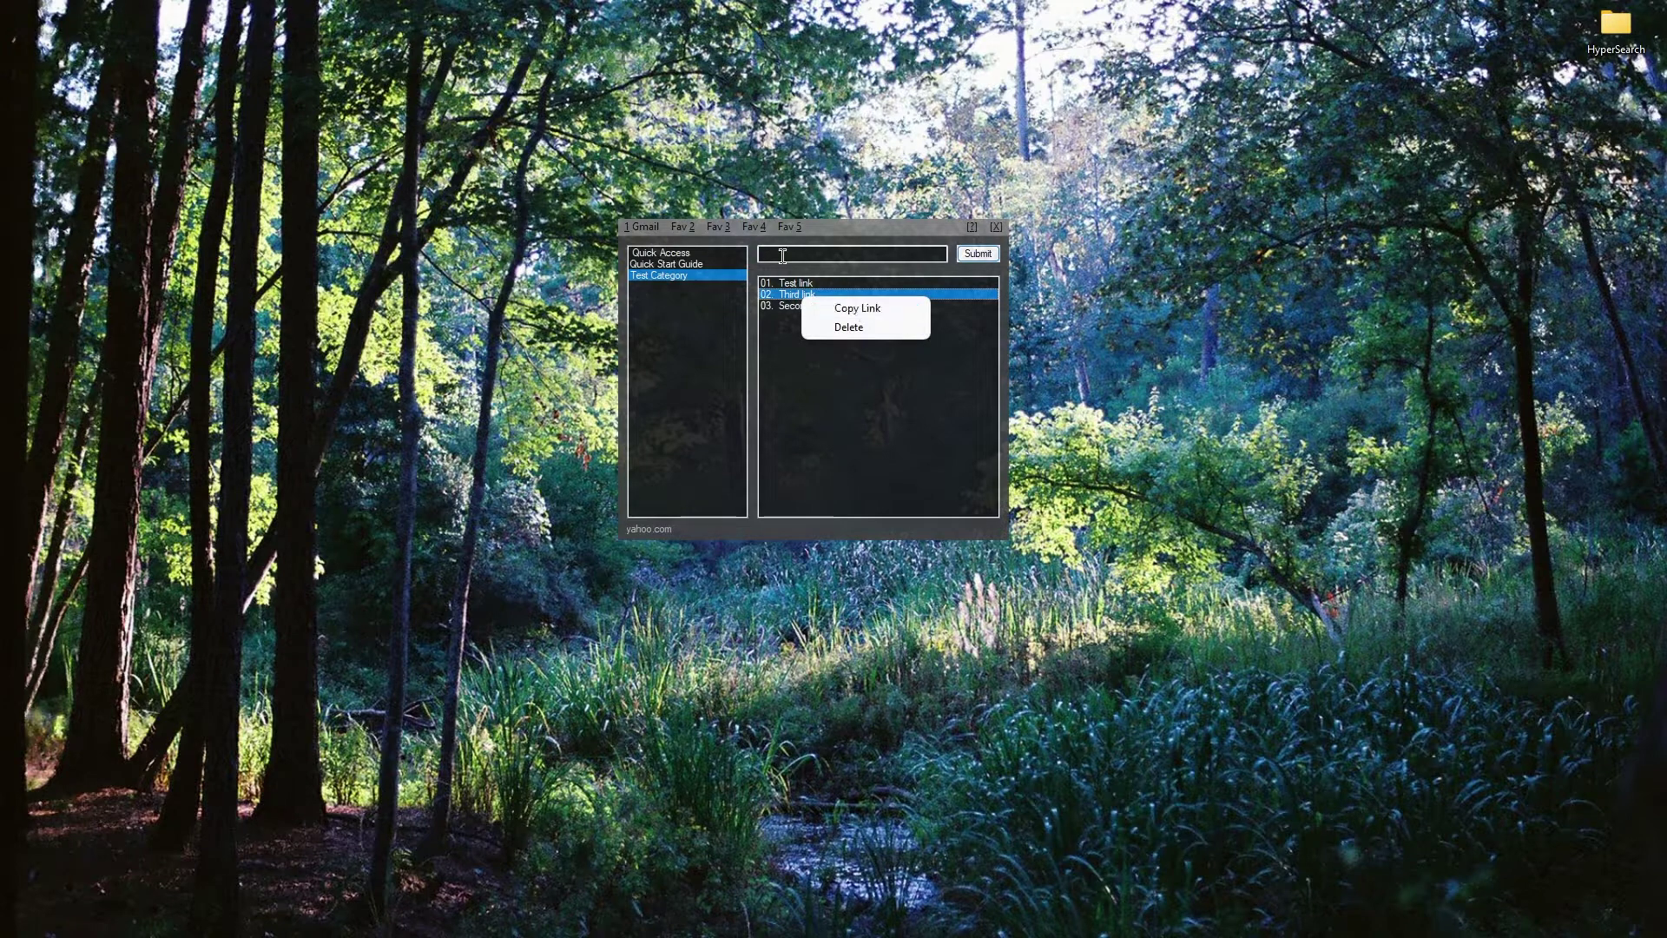
{"action": "left_click", "coordinate": [858, 309]}
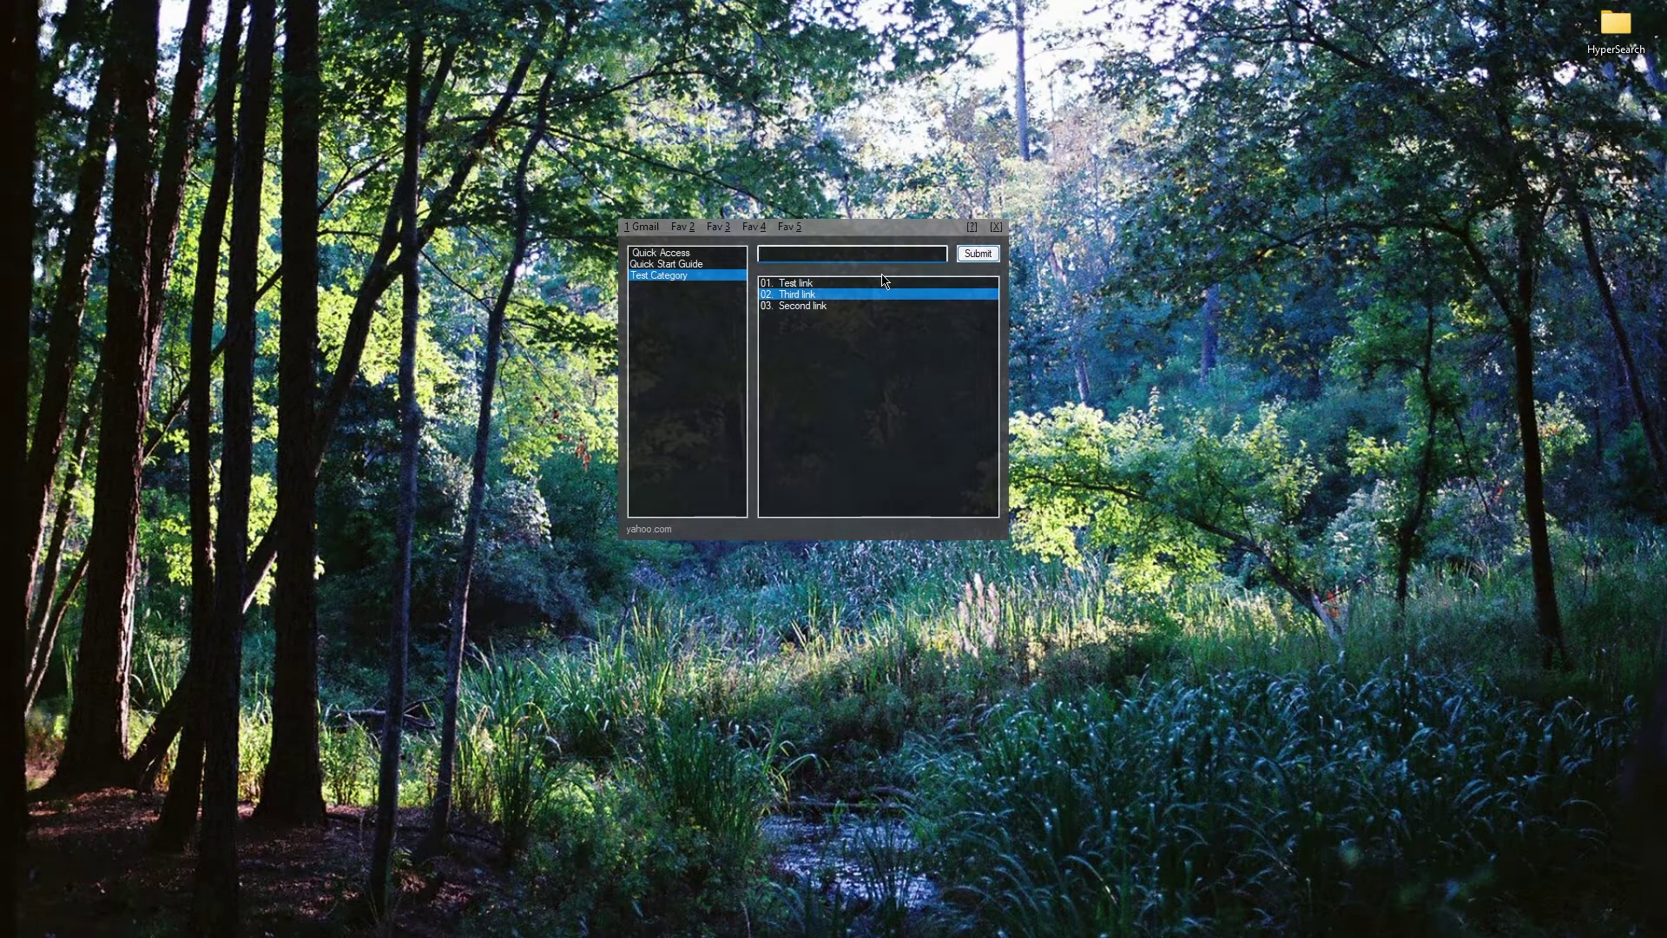
Delete Second link from Test Category with the command "del-3".
{"action": "type", "text": "del-3"}
{"action": "key", "text": "Return"}
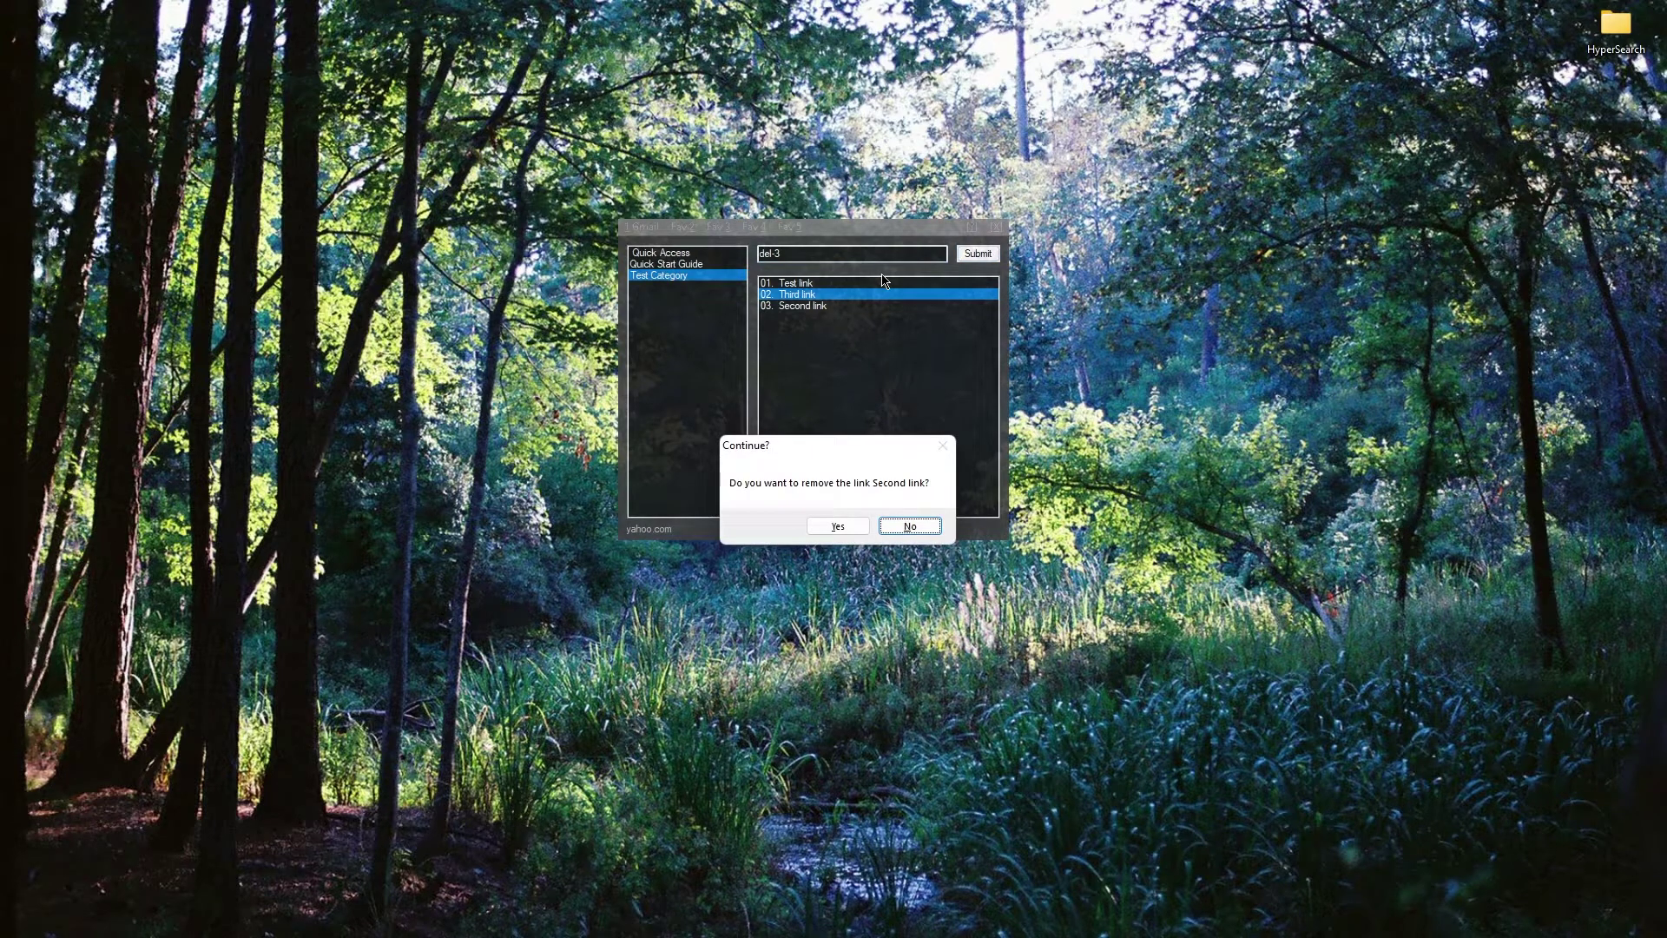
{"action": "left_click", "coordinate": [836, 527]}
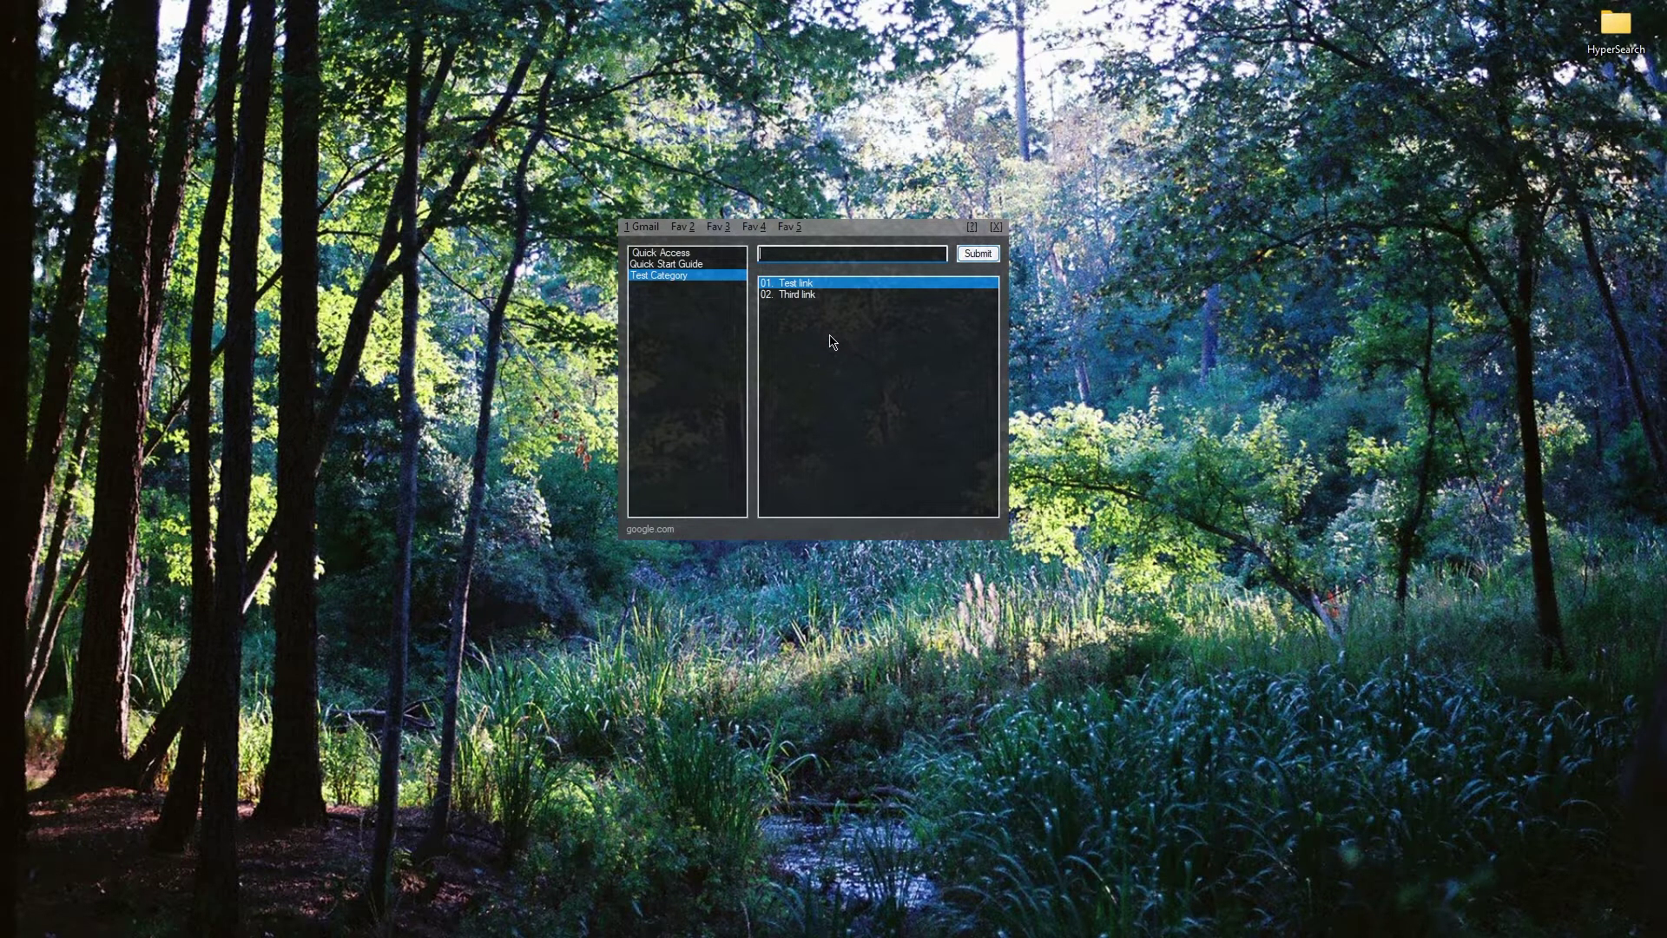
Switch to Chrome and open the bookmark manager.
{"action": "left_click", "coordinate": [1044, 402]}
{"action": "key", "text": "alt+Tab"}
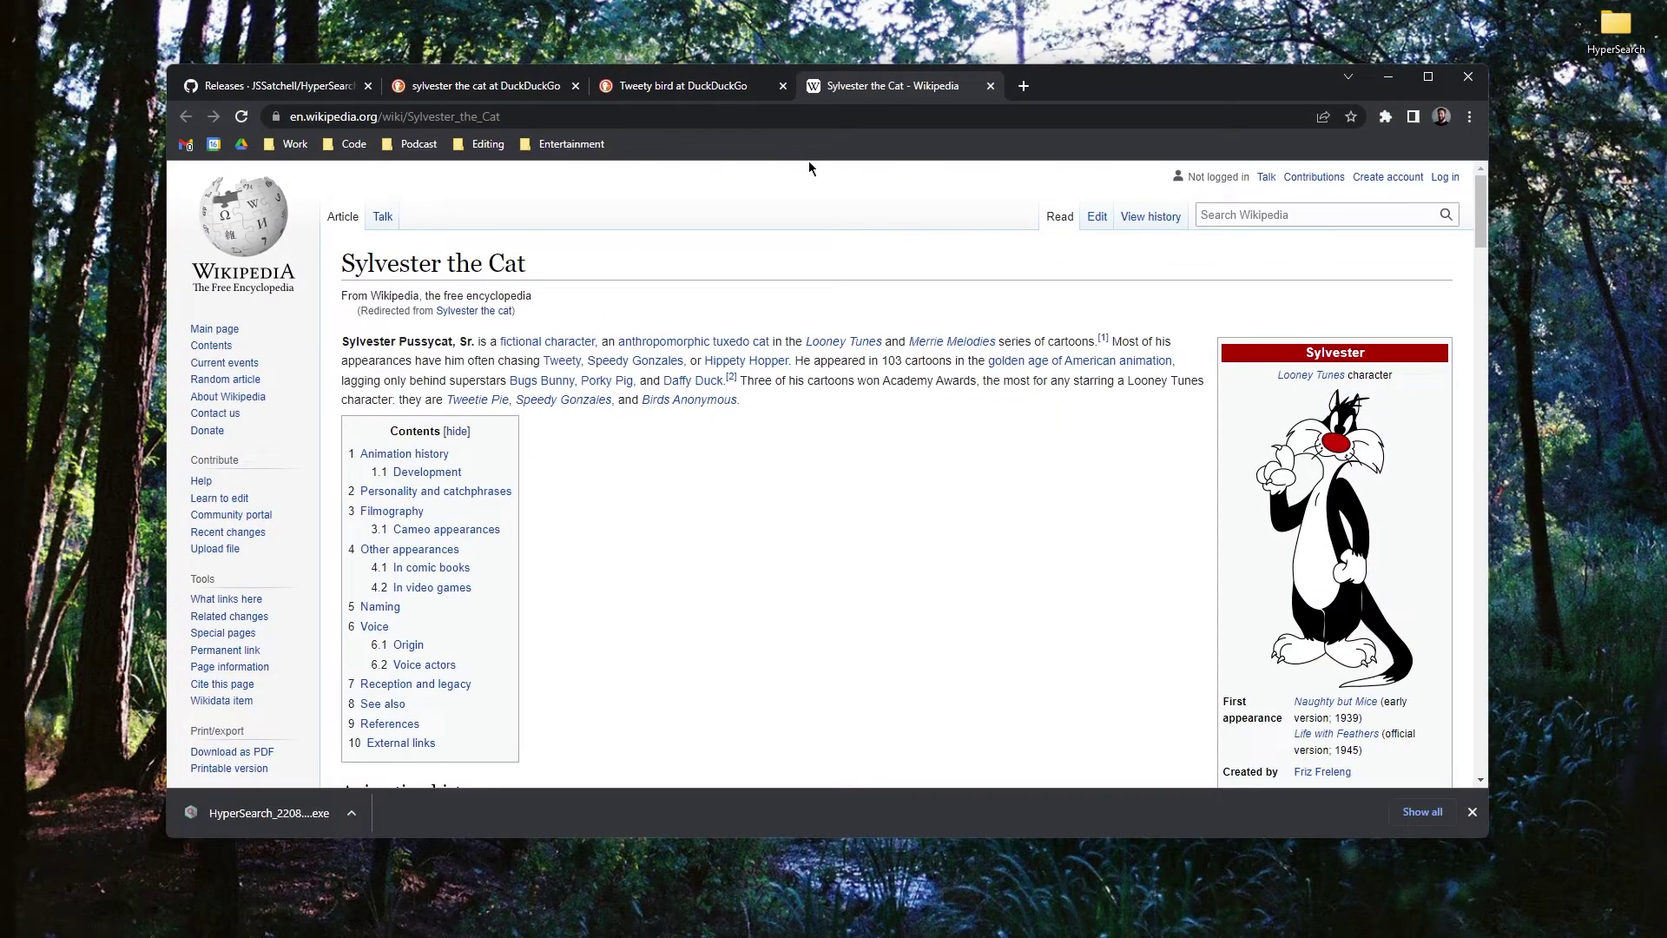
{"action": "left_click", "coordinate": [1469, 117]}
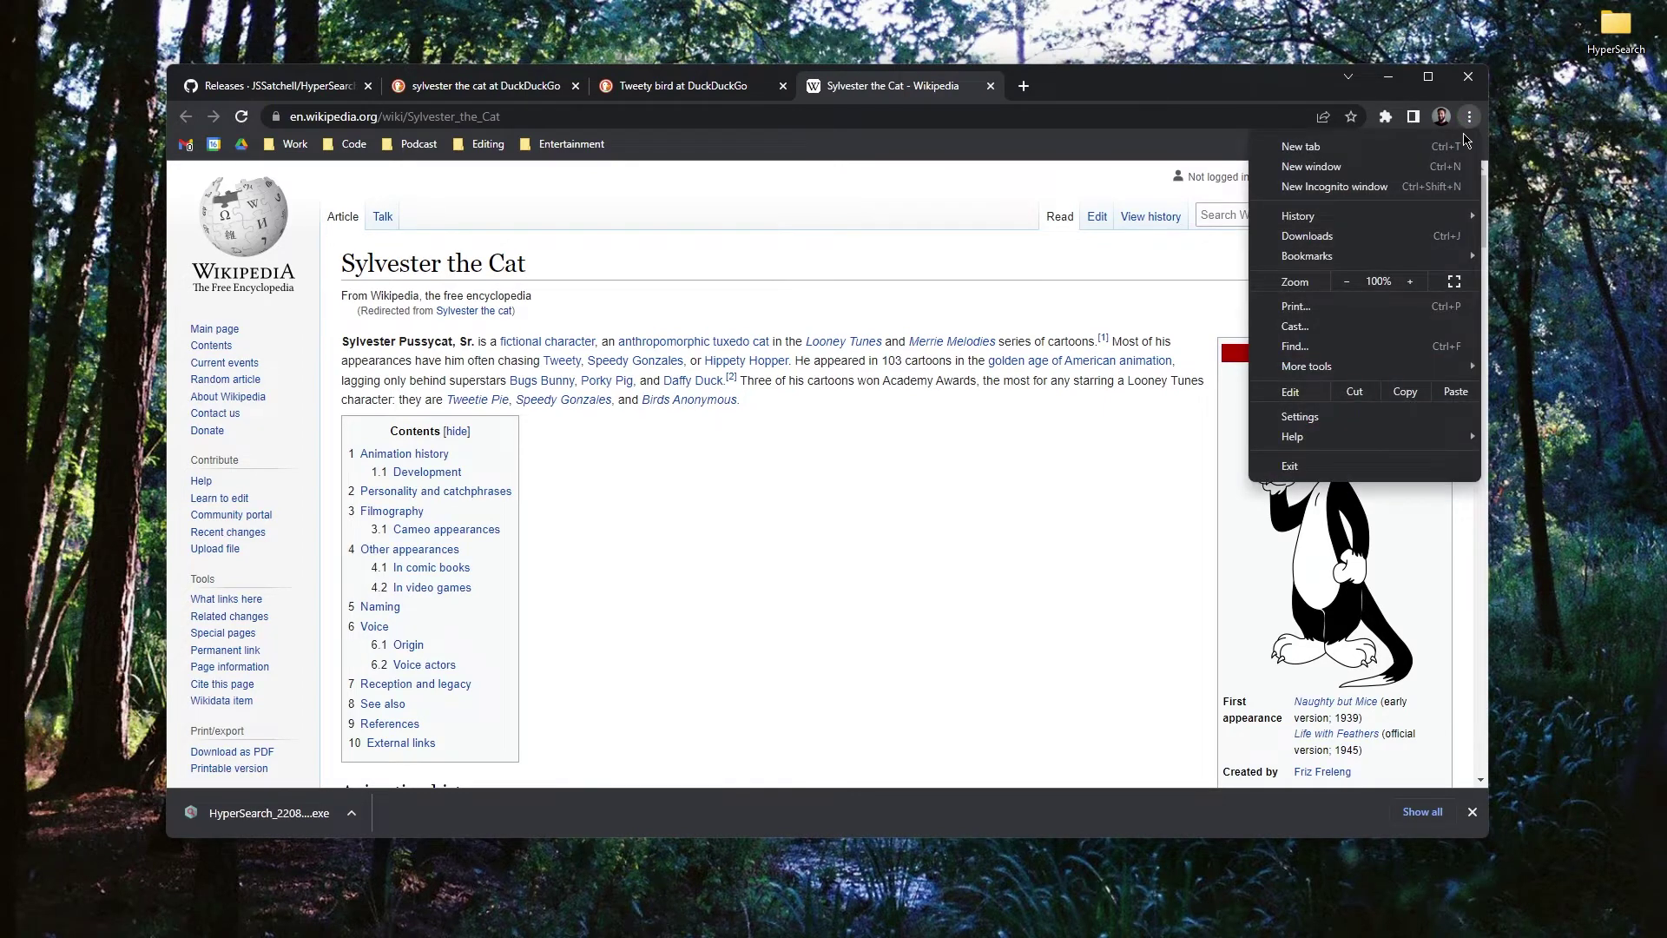
{"action": "mouse_move", "coordinate": [1342, 260]}
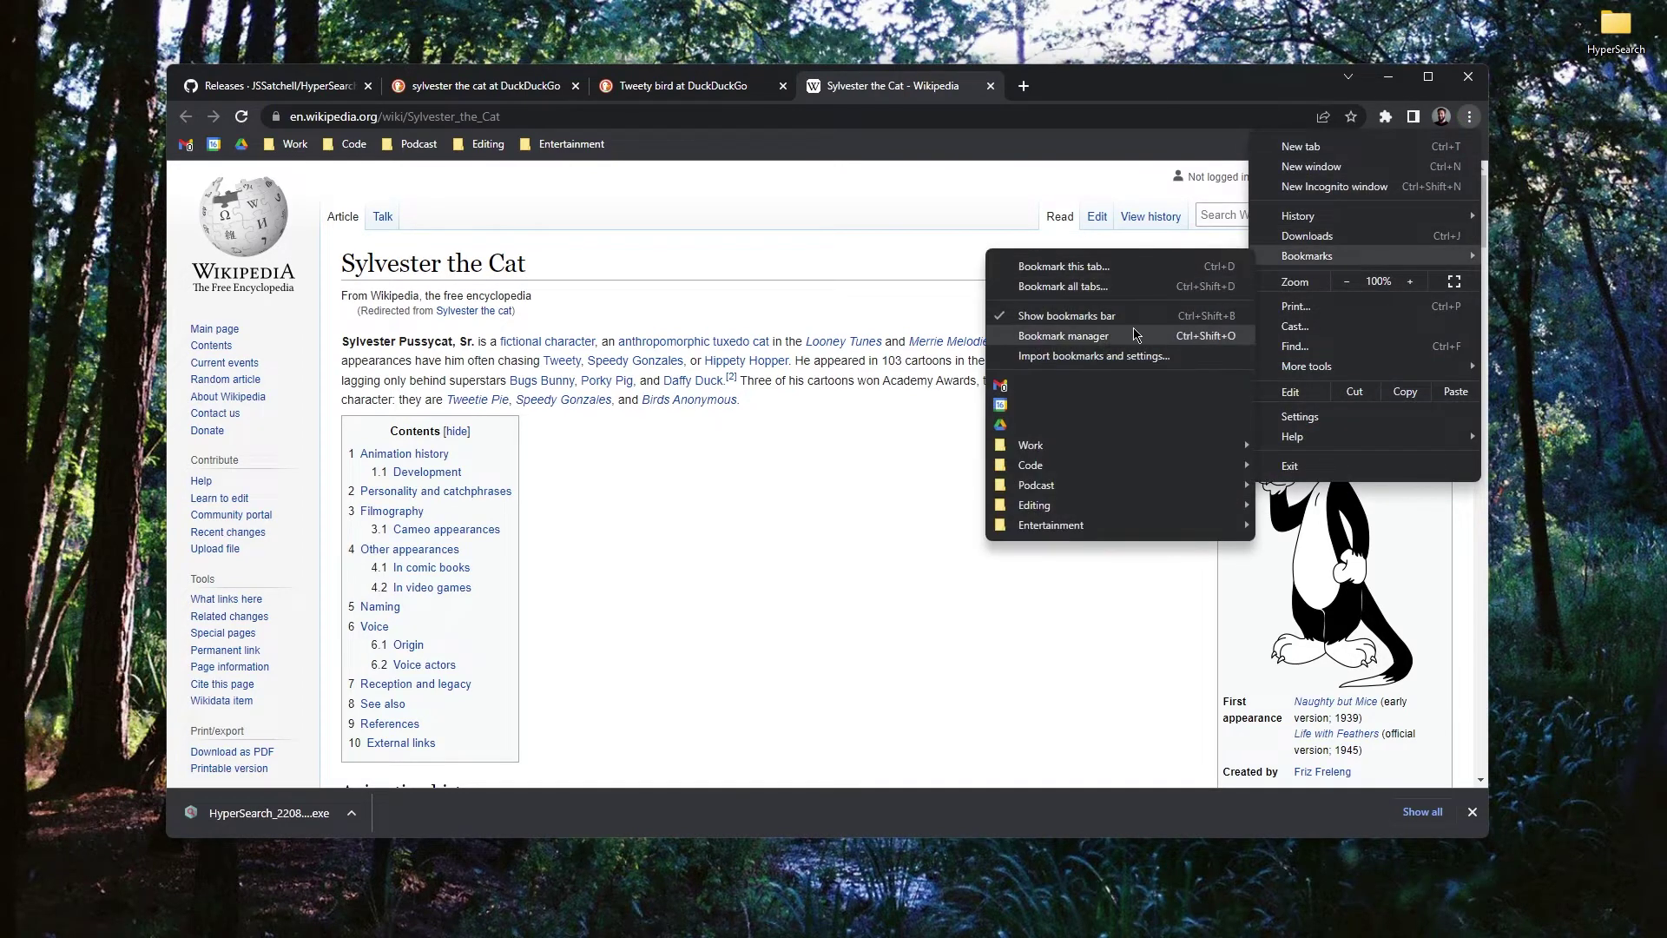
{"action": "left_click", "coordinate": [1135, 336]}
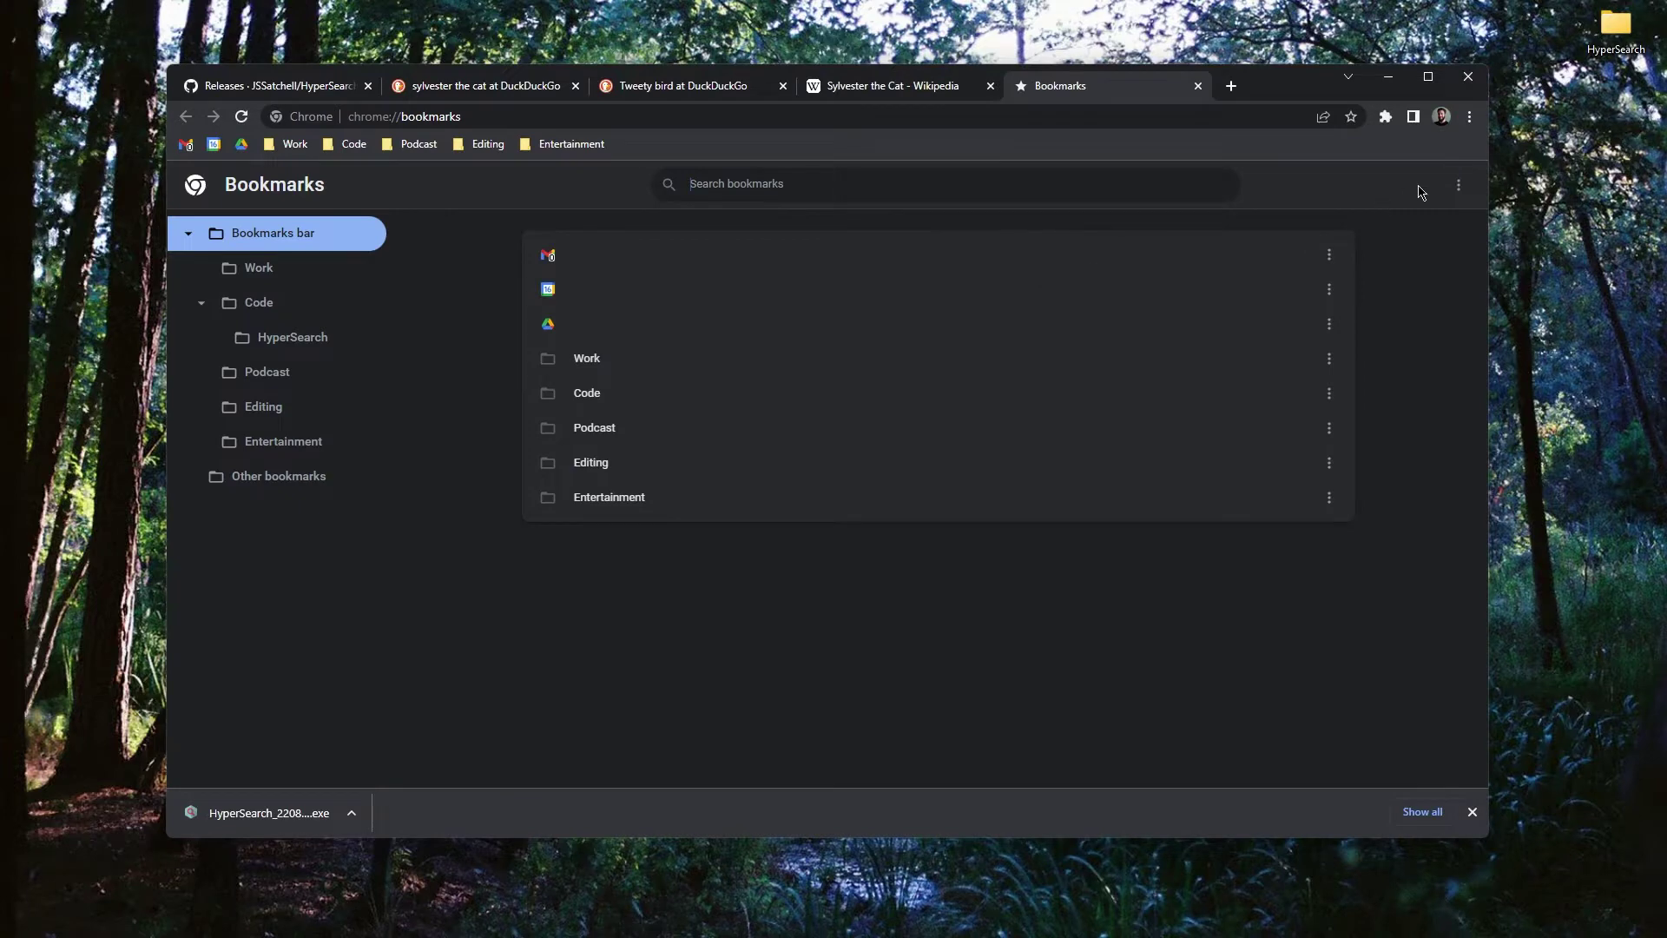
Export the Chrome bookmarks as bookmarks_8_17_22.html into the HyperSearch folder on the desktop.
{"action": "left_click", "coordinate": [1459, 185]}
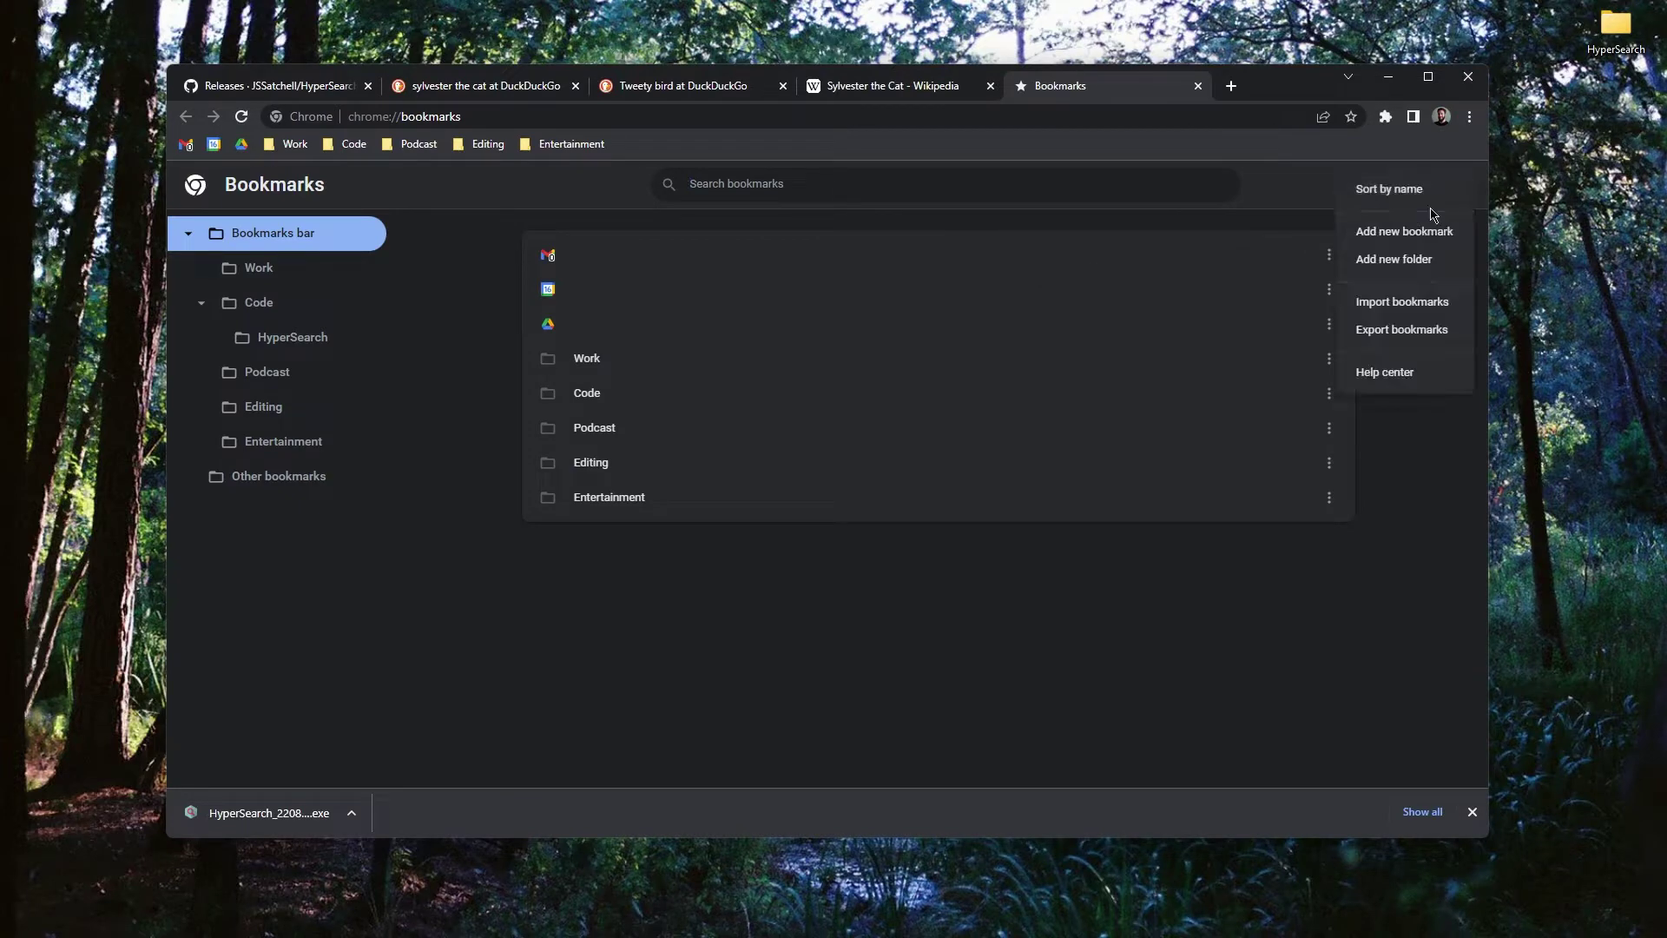
{"action": "left_click", "coordinate": [1401, 329]}
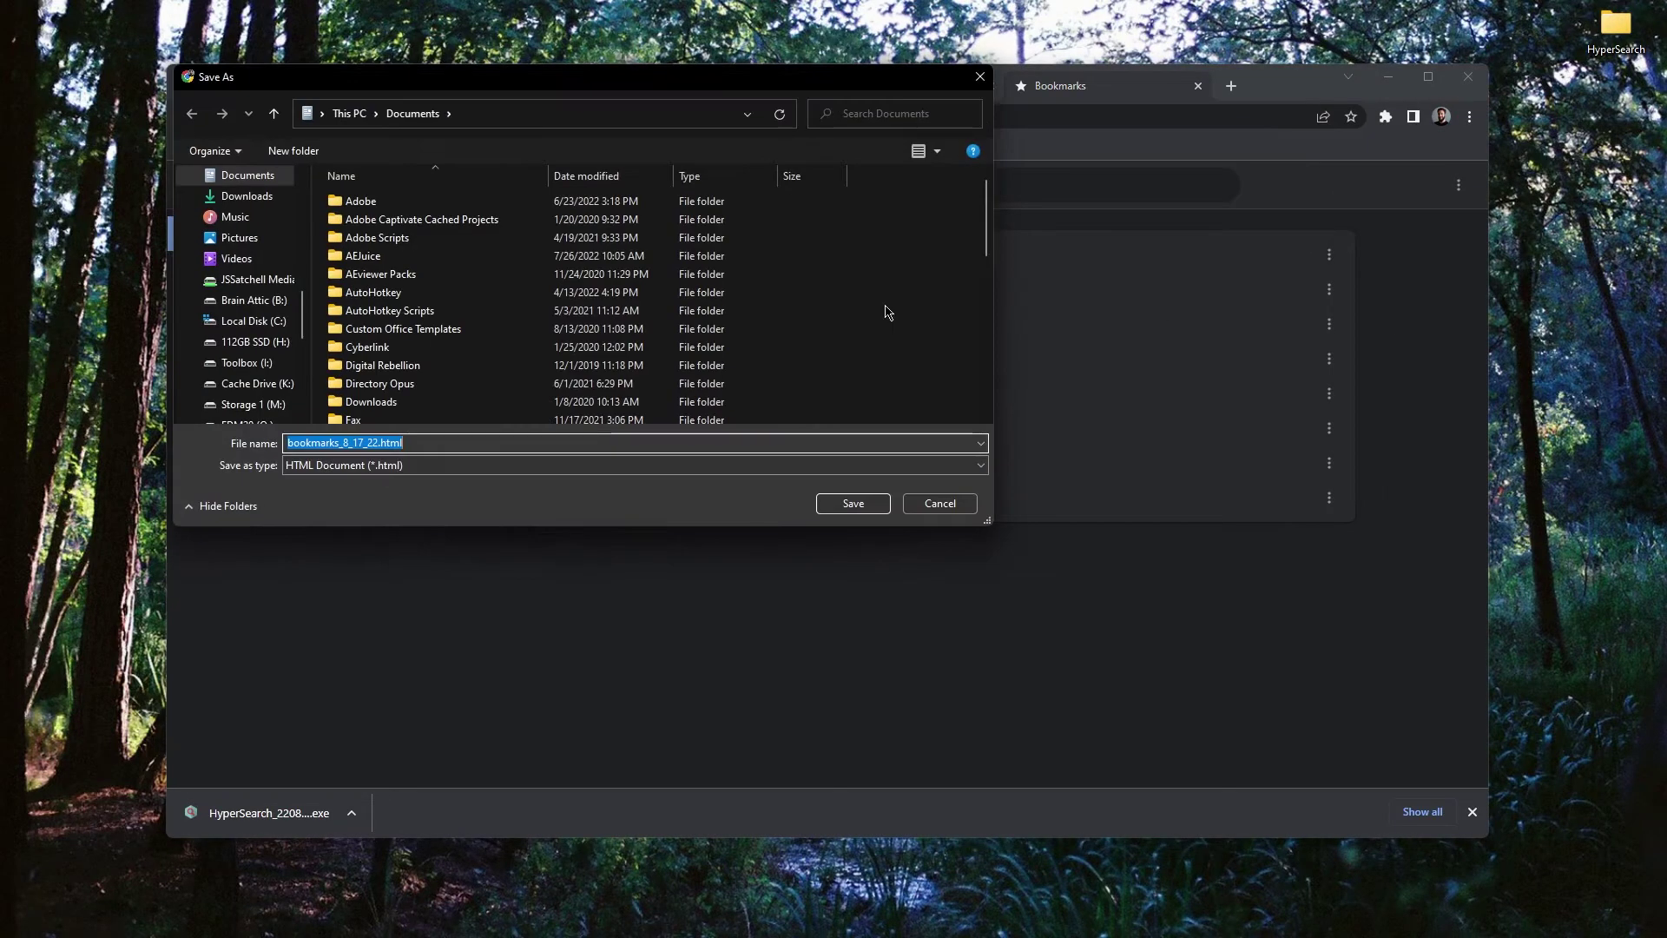
{"action": "scroll", "coordinate": [222, 217], "scroll_direction": "up", "scroll_amount": 5}
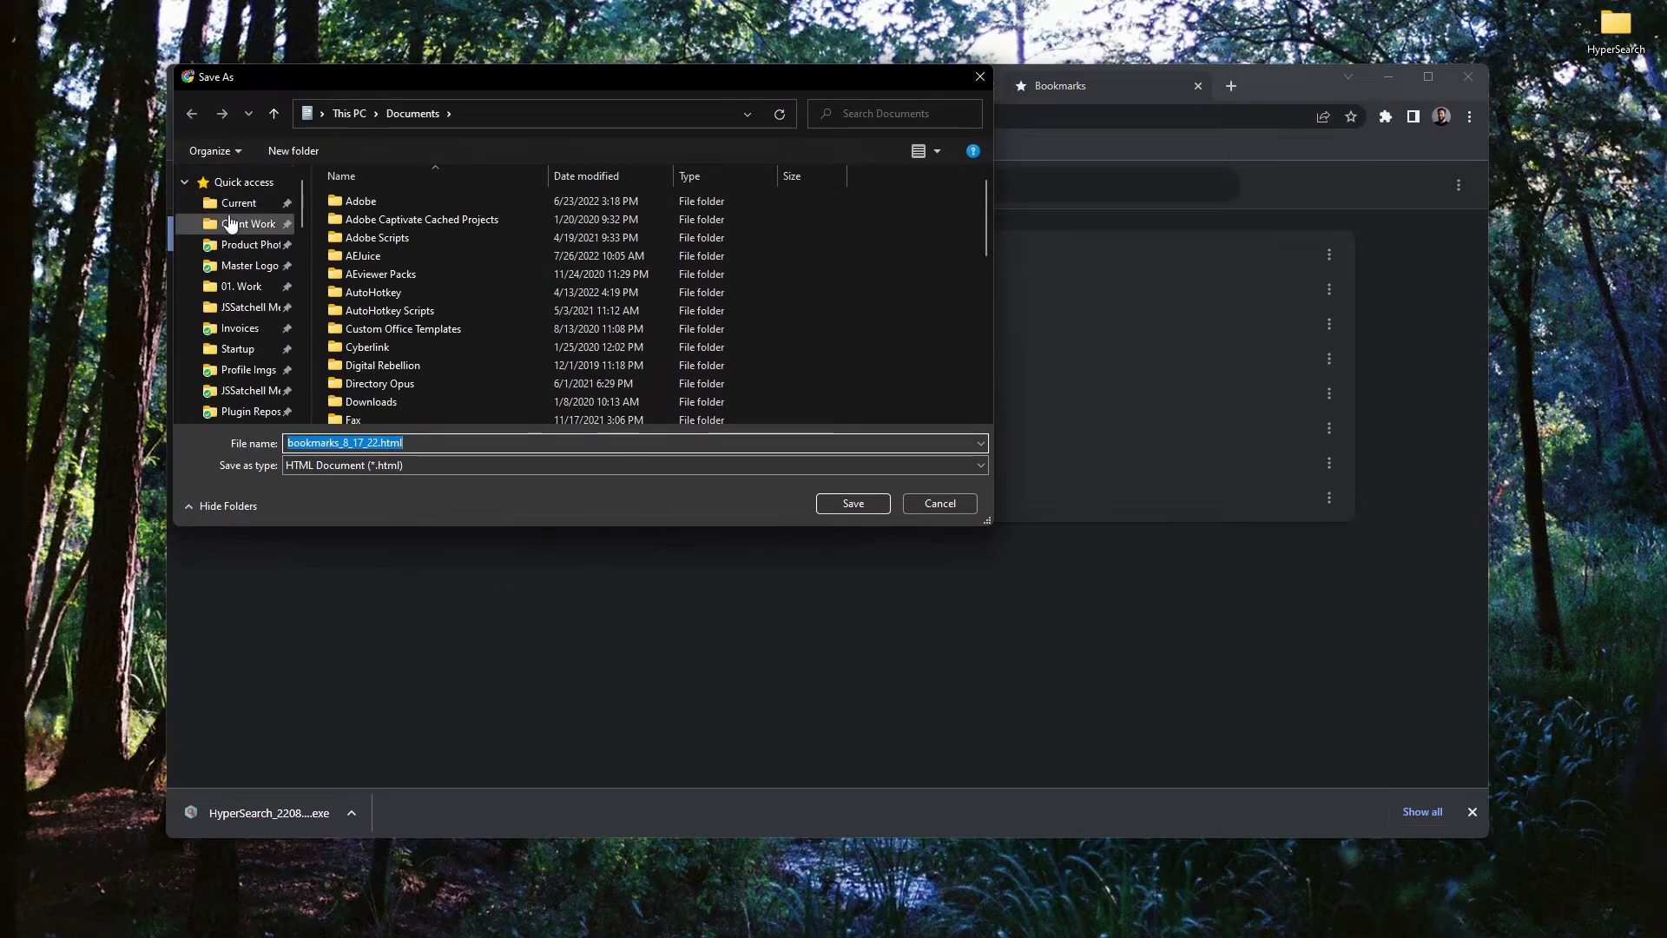
{"action": "scroll", "coordinate": [221, 261], "scroll_direction": "down", "scroll_amount": 3}
{"action": "left_click", "coordinate": [234, 300]}
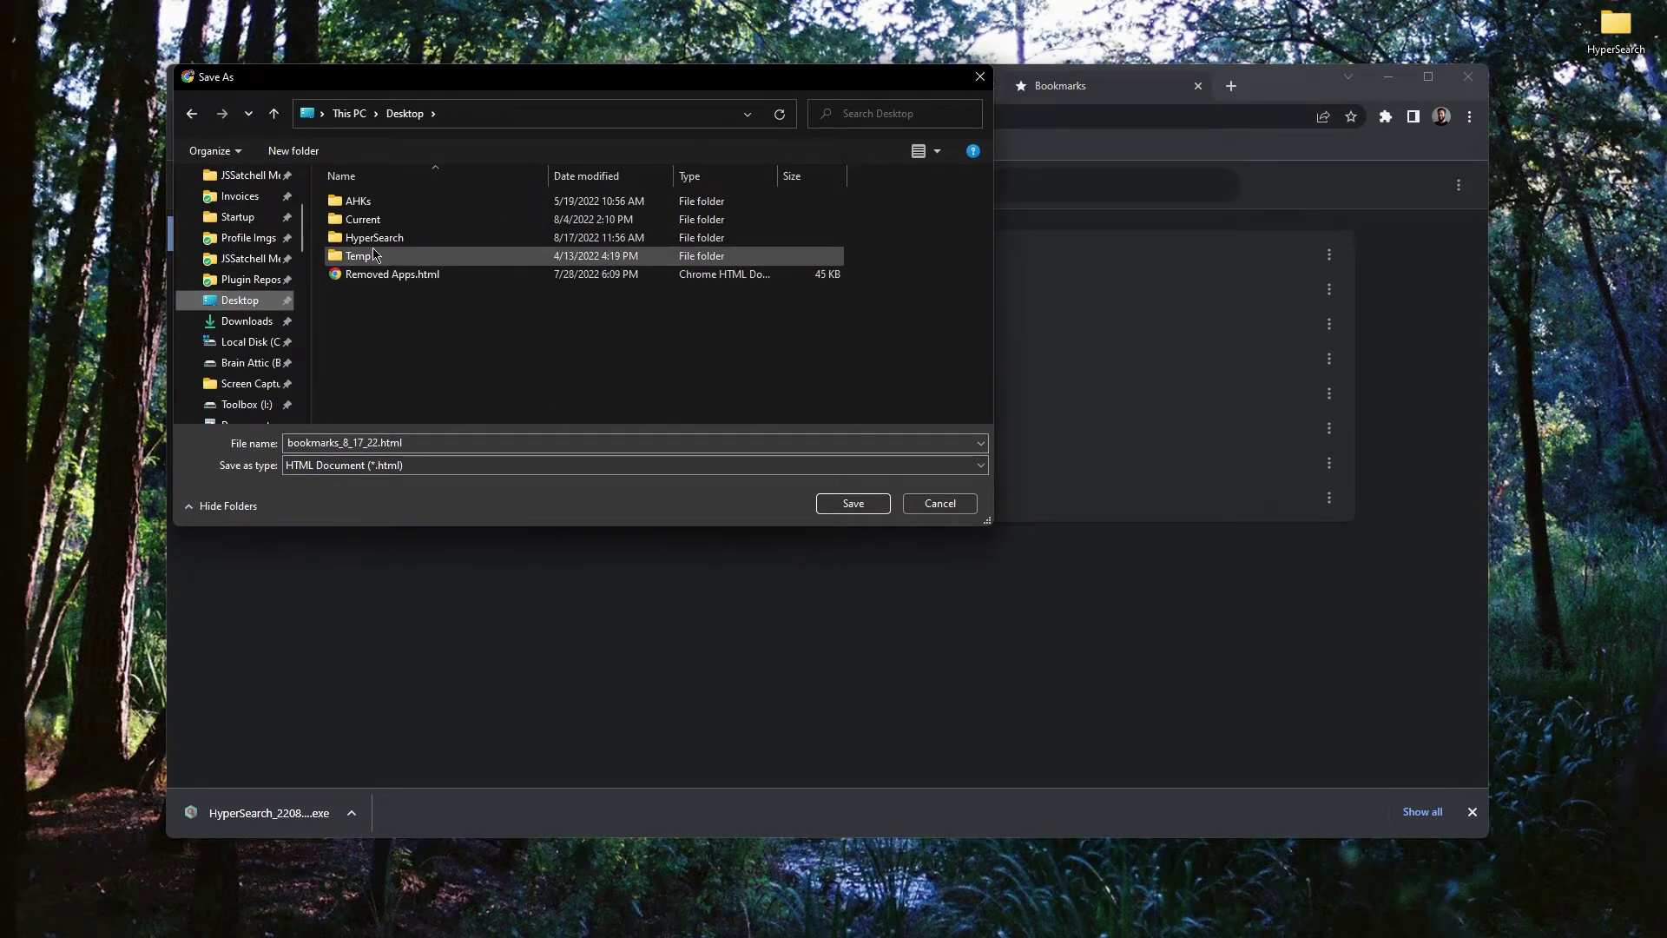
{"action": "double_click", "coordinate": [382, 237]}
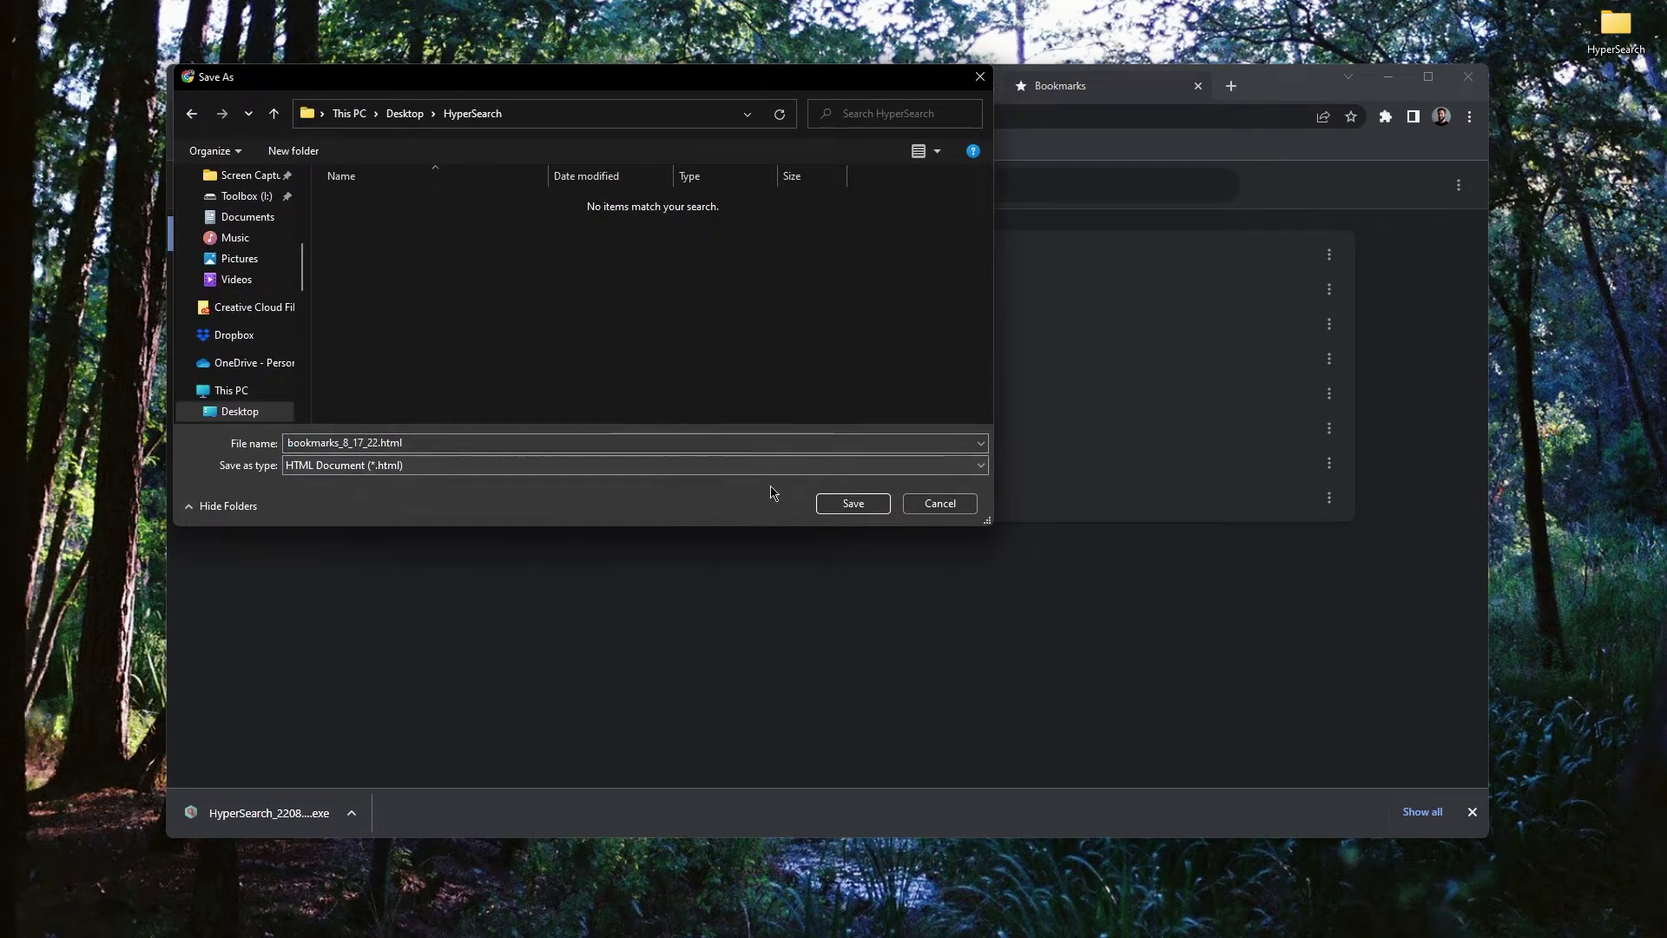
{"action": "left_click", "coordinate": [870, 504]}
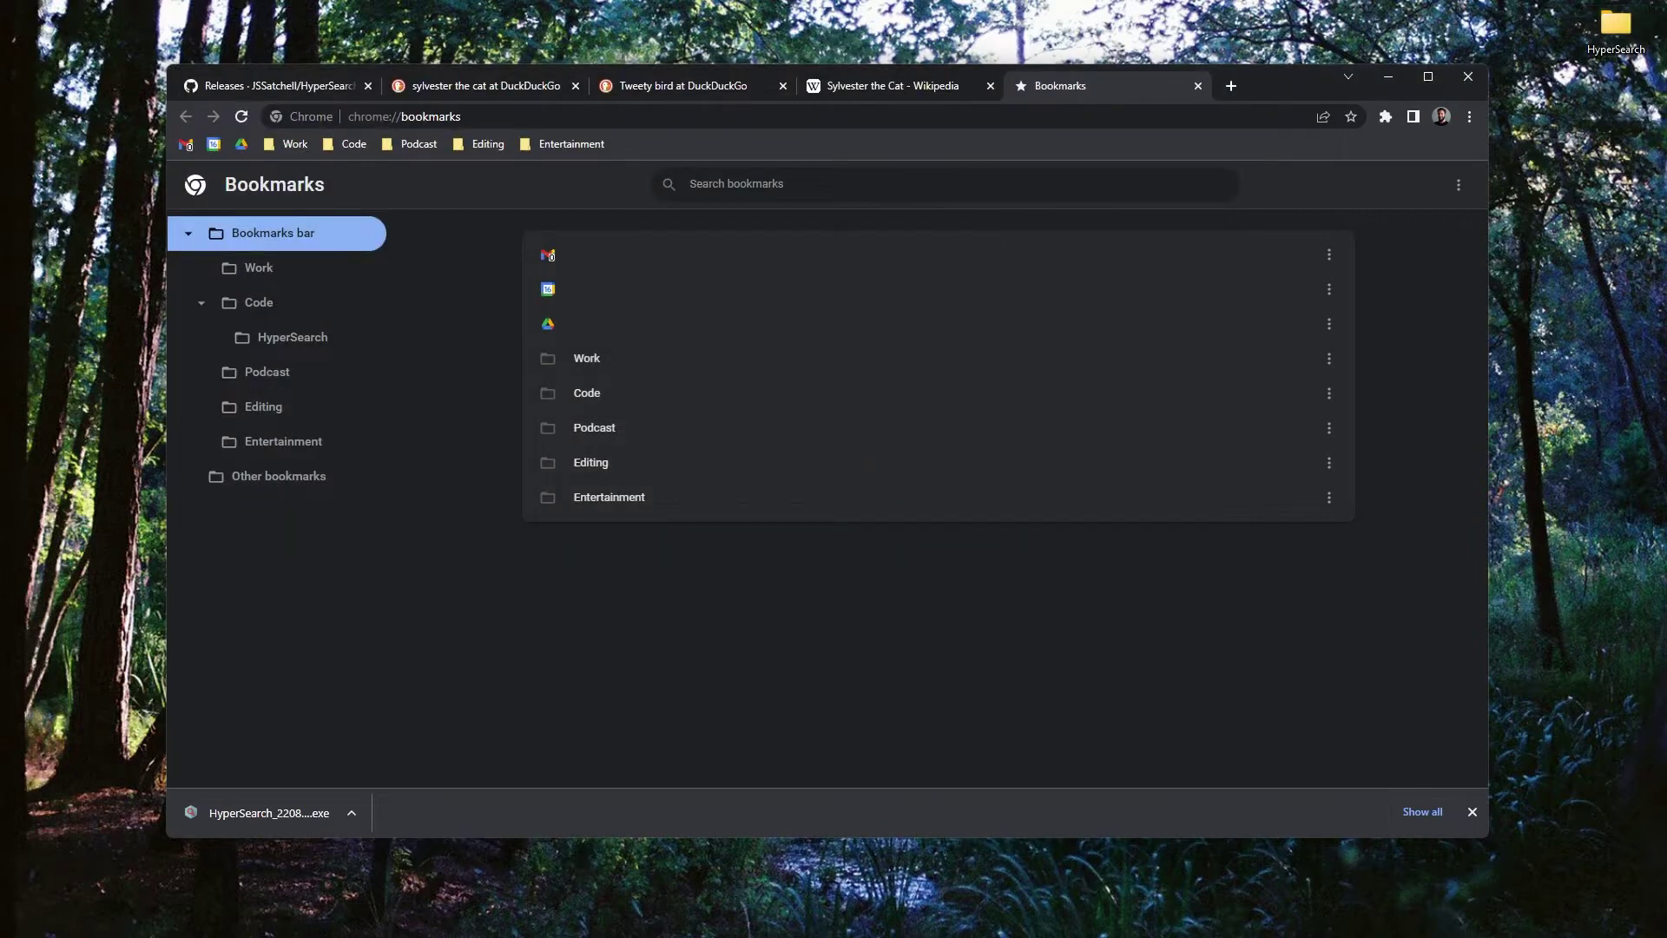
Open the HyperSearch folder from the desktop, move its window up beside the bookmark manager, and locate the exported bookmarks file.
{"action": "double_click", "coordinate": [1616, 26]}
{"action": "left_click_drag", "start_coordinate": [1303, 121], "coordinate": [999, 68]}
{"action": "left_click", "coordinate": [966, 215]}
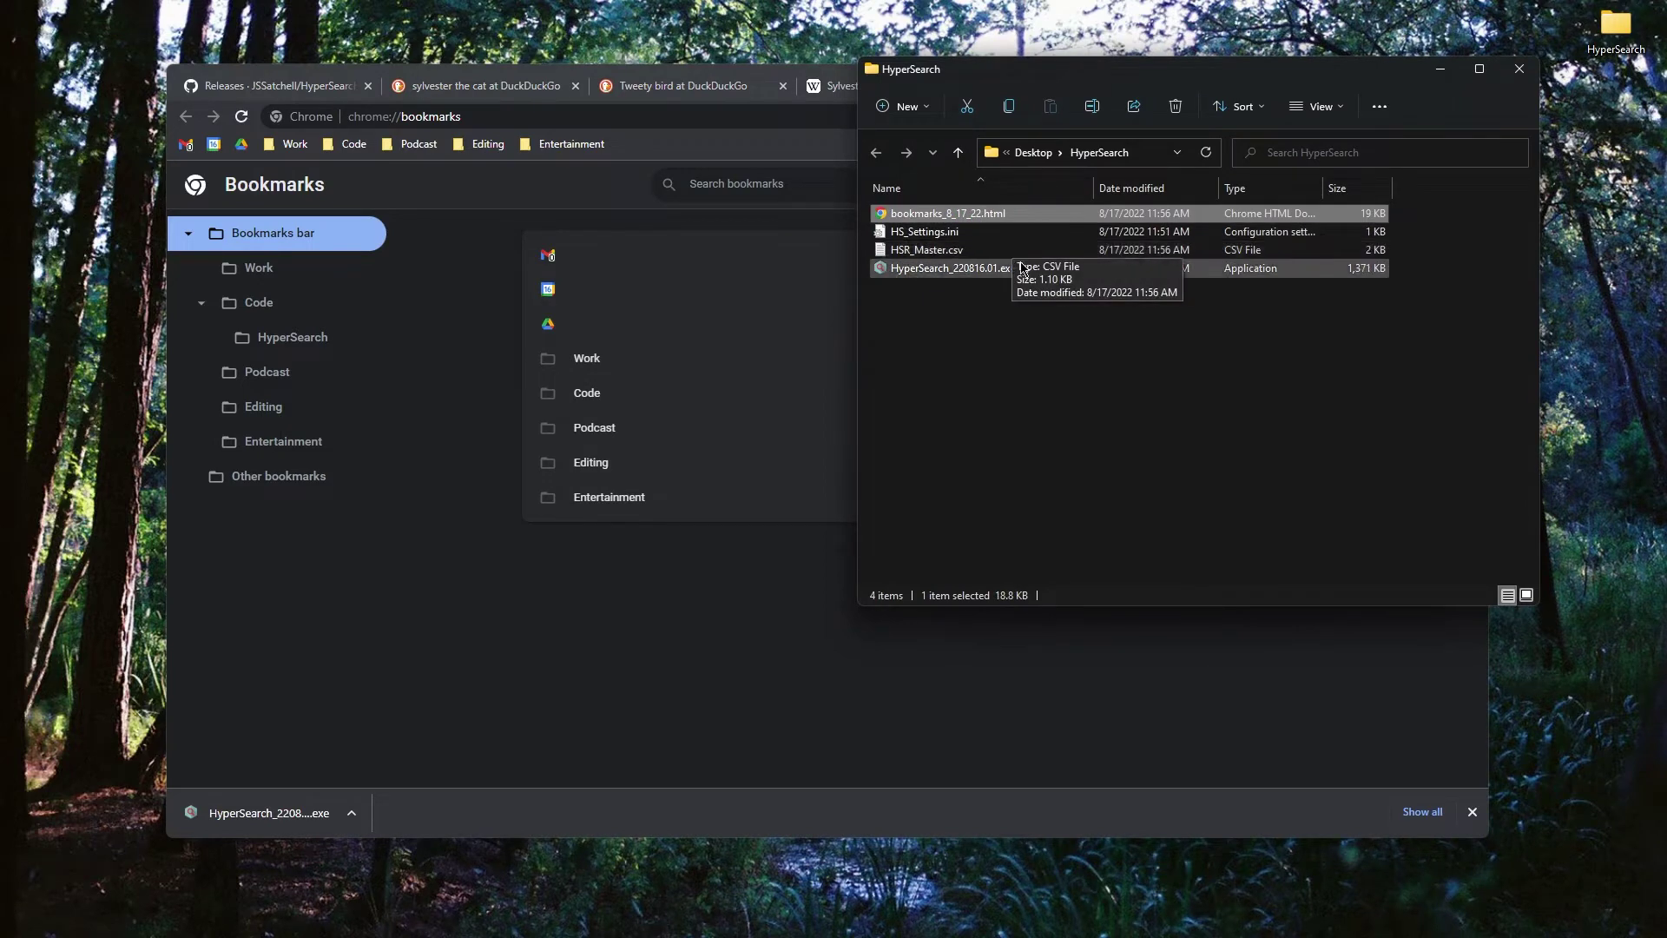
{"action": "left_click", "coordinate": [951, 217]}
{"action": "left_click", "coordinate": [974, 314]}
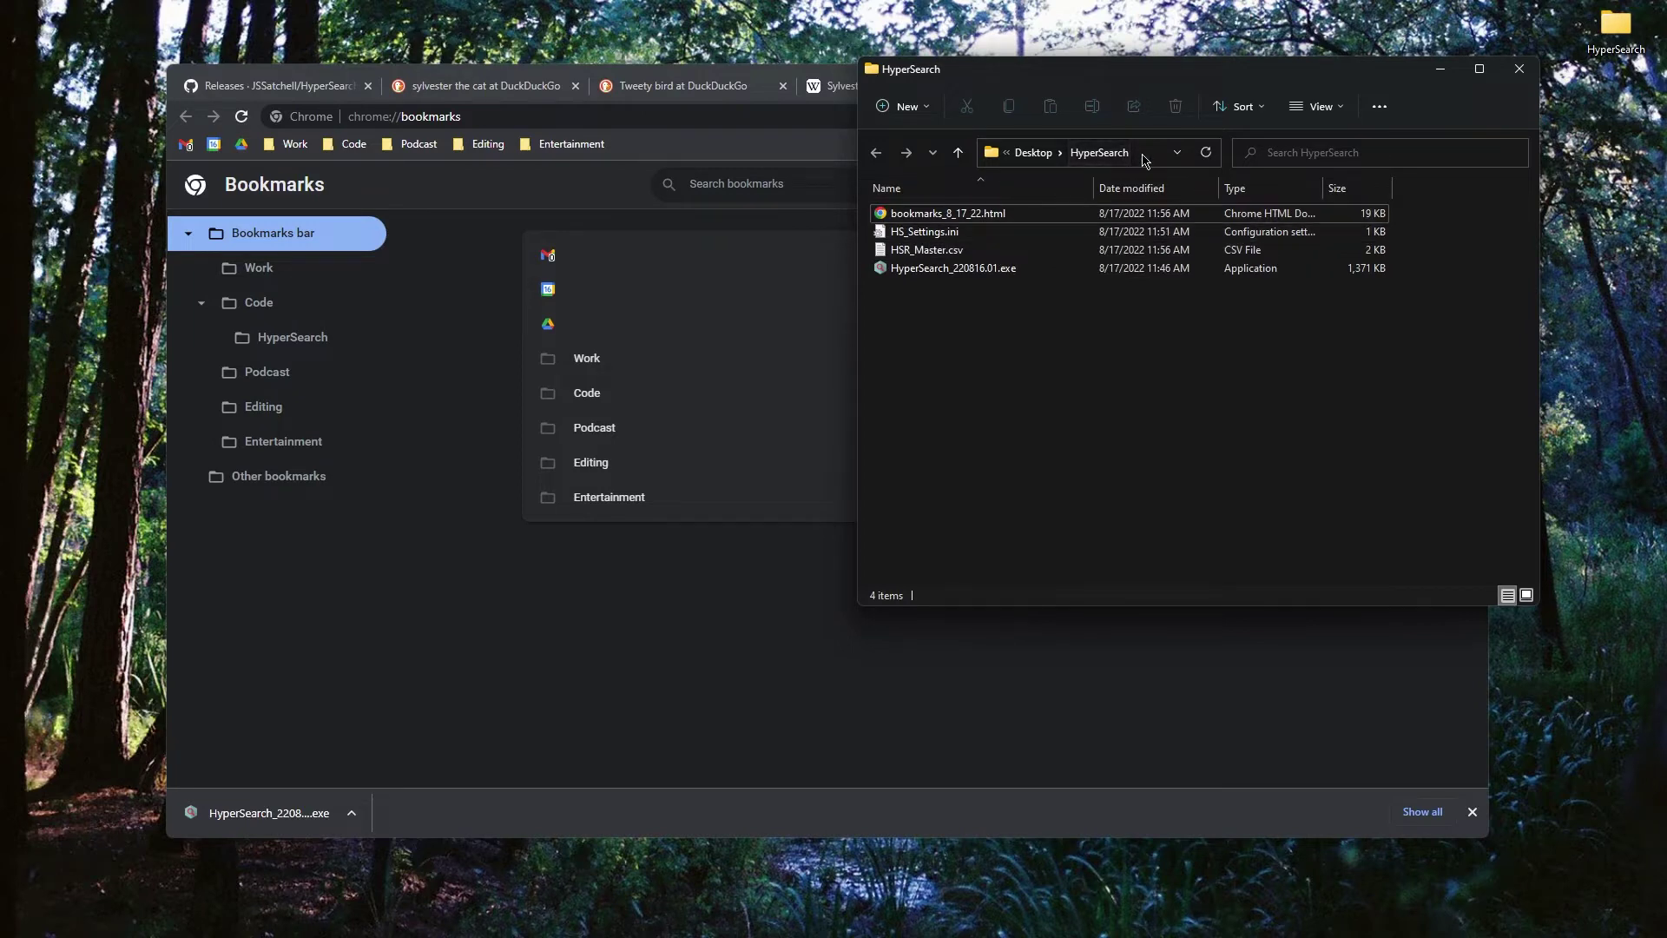
Copy the full path of bookmarks_8_17_22.html in the HyperSearch folder.
{"action": "left_click", "coordinate": [1023, 216]}
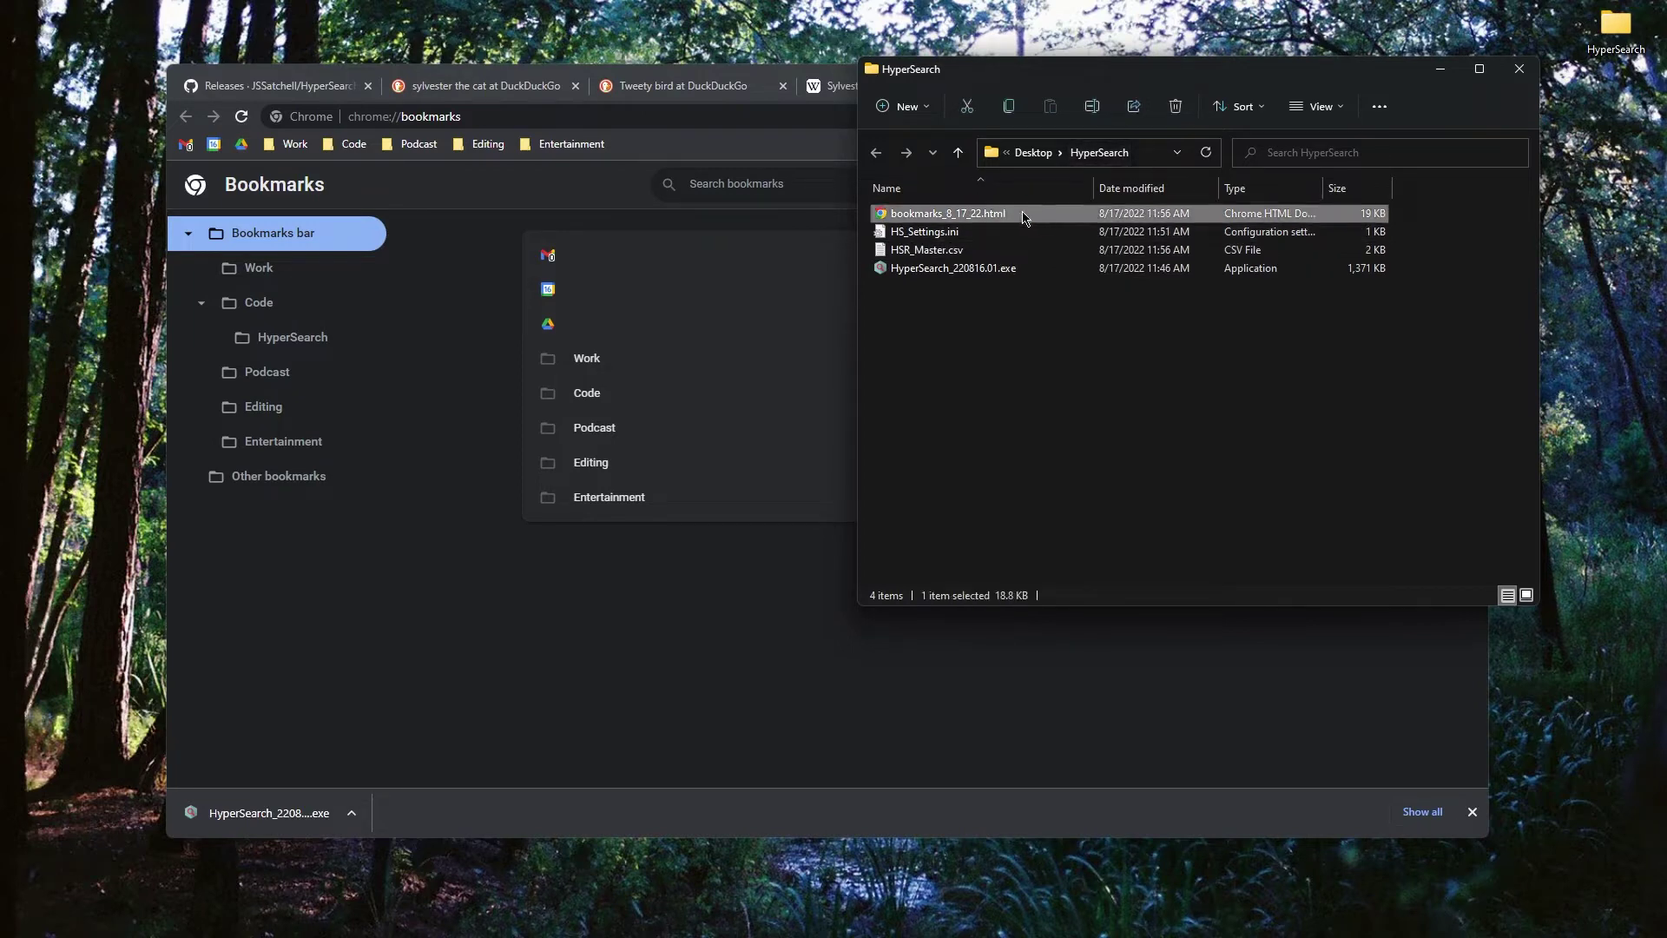
{"action": "right_click", "coordinate": [1023, 218]}
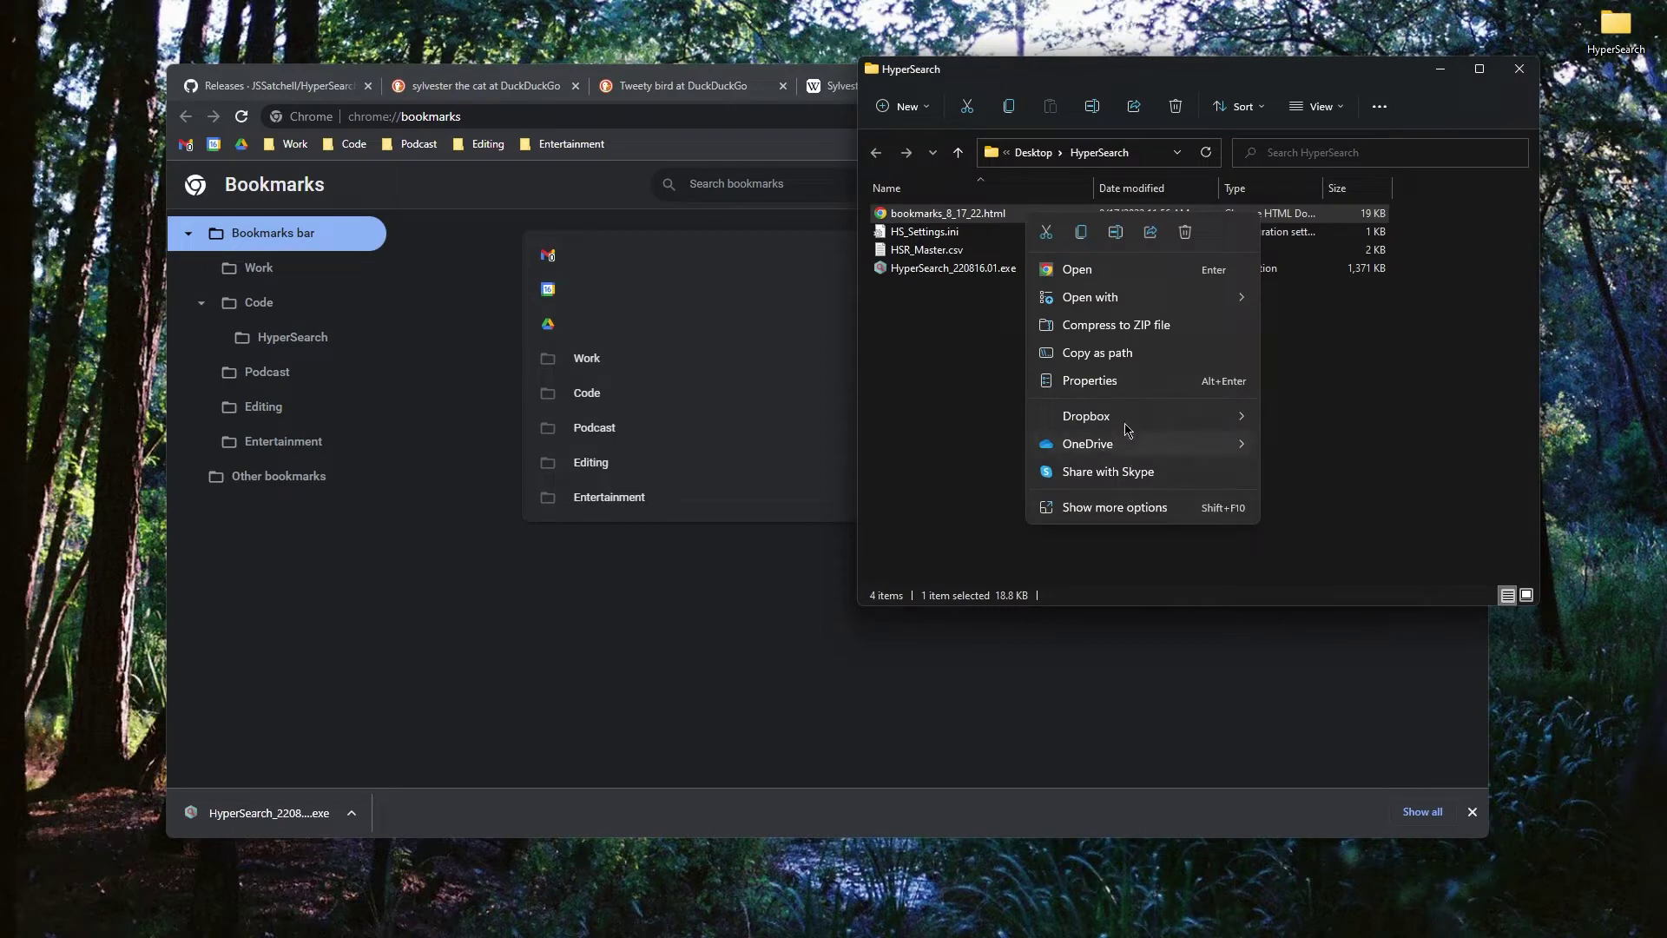
{"action": "left_click", "coordinate": [1092, 357]}
Import the bookmarks file into HyperSearch with "import>" followed by the copied path without quotation marks, appending to the current links.
{"action": "key", "text": "ctrl+space"}
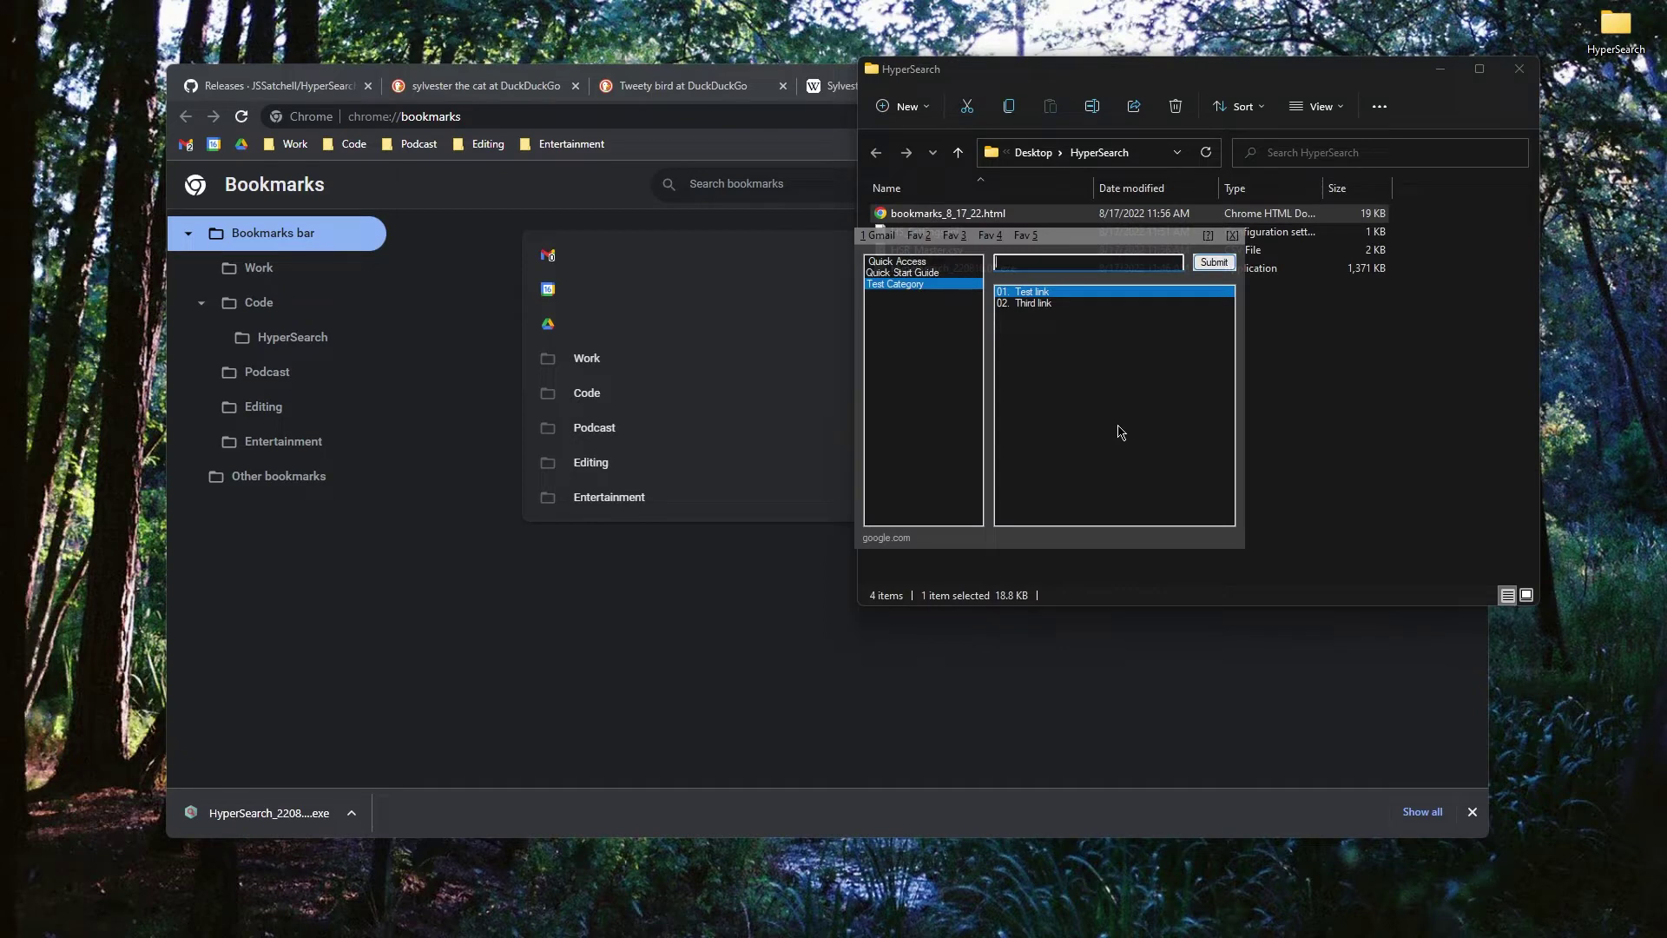
{"action": "type", "text": "im"}
{"action": "key", "text": "shift"}
{"action": "type", "text": "port>"}
{"action": "key", "text": "ctrl+v"}
{"action": "key", "text": "BackSpace"}
{"action": "key", "text": "Home"}
{"action": "key", "text": "Delete"}
{"action": "key", "text": "Return"}
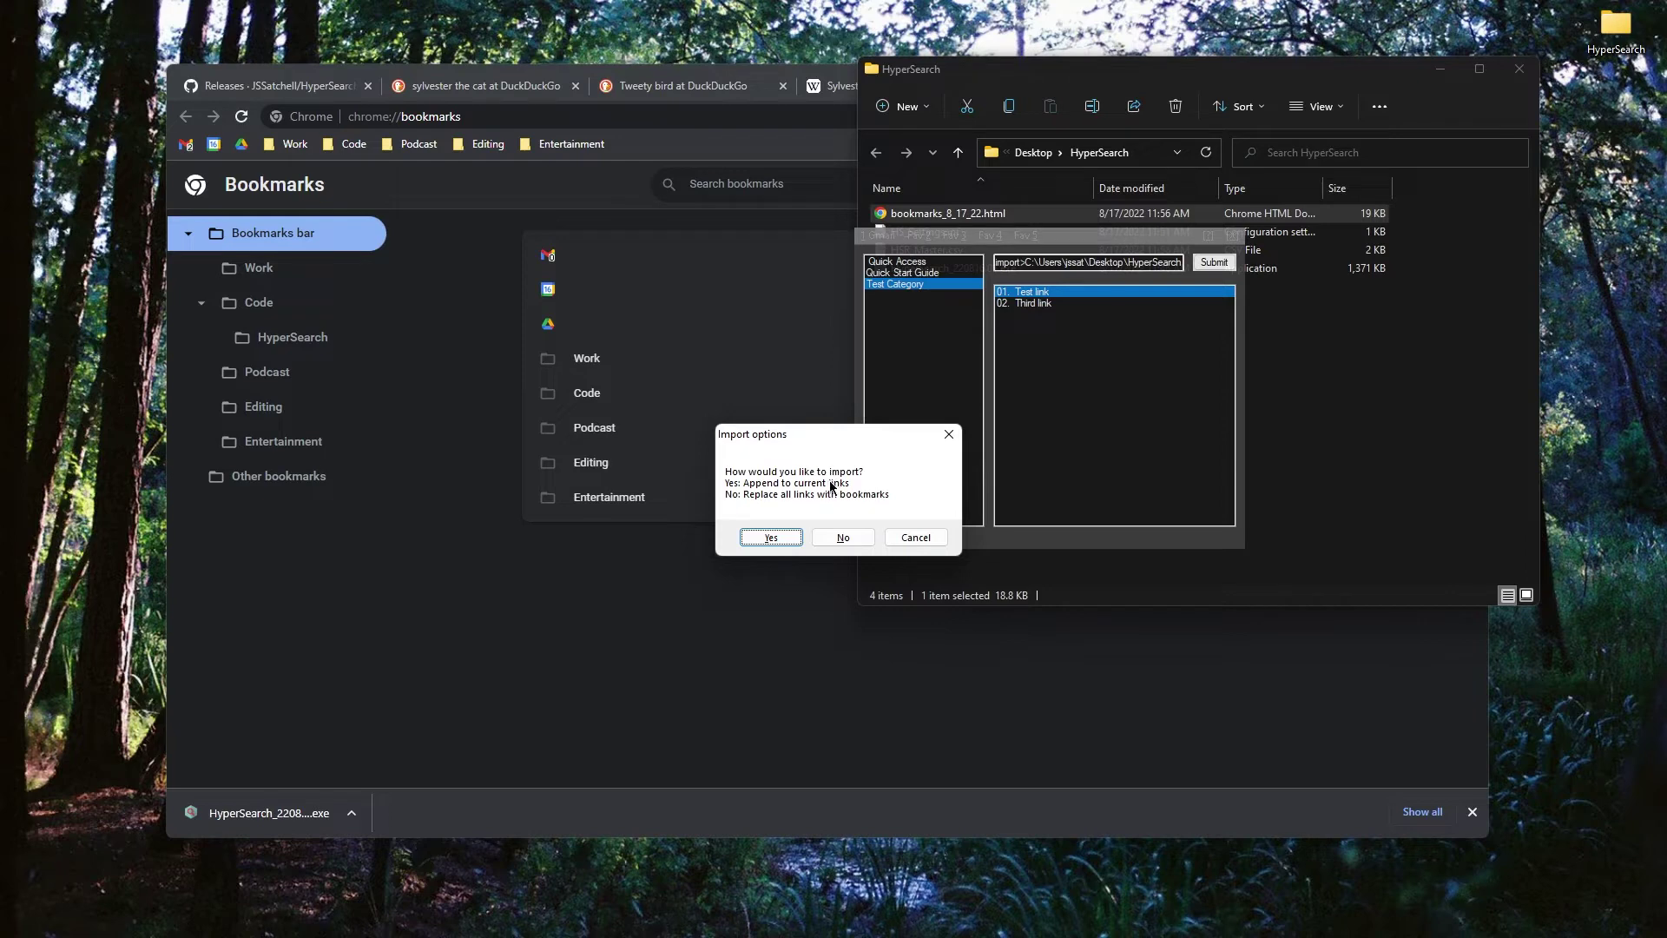
{"action": "left_click", "coordinate": [769, 539]}
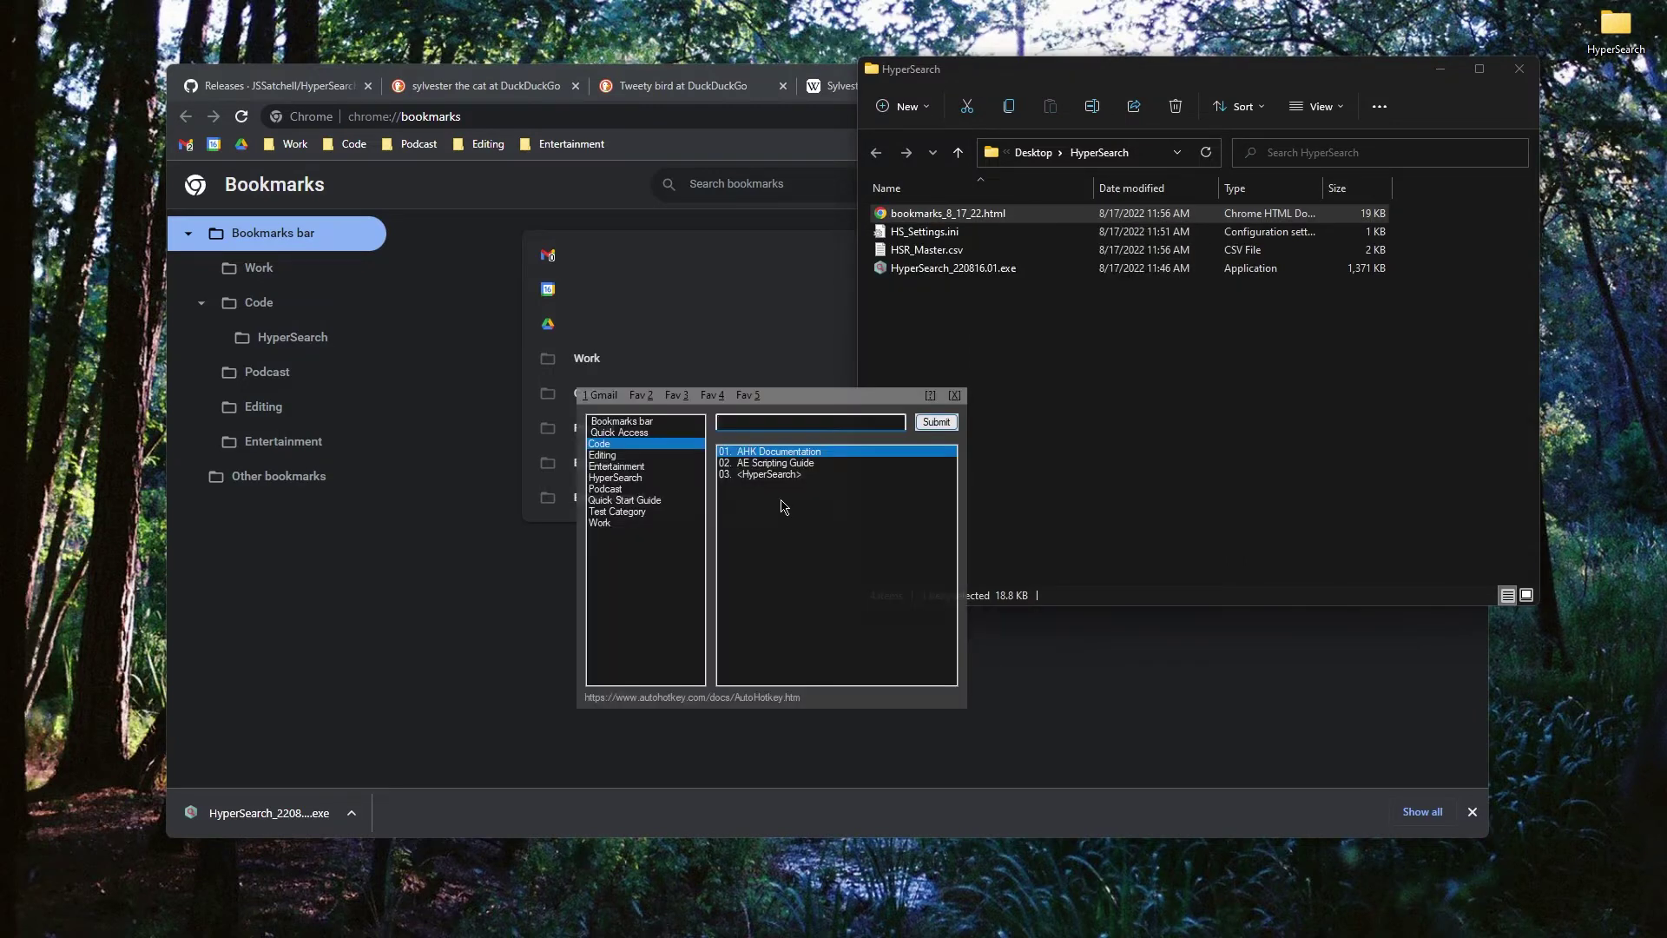
Look through the categories Editing, Entertainment, Podcast, Test Category, Work and Bookmarks bar, and follow the <Work> entry in Bookmarks bar.
{"action": "left_click", "coordinate": [629, 458]}
{"action": "left_click", "coordinate": [632, 466]}
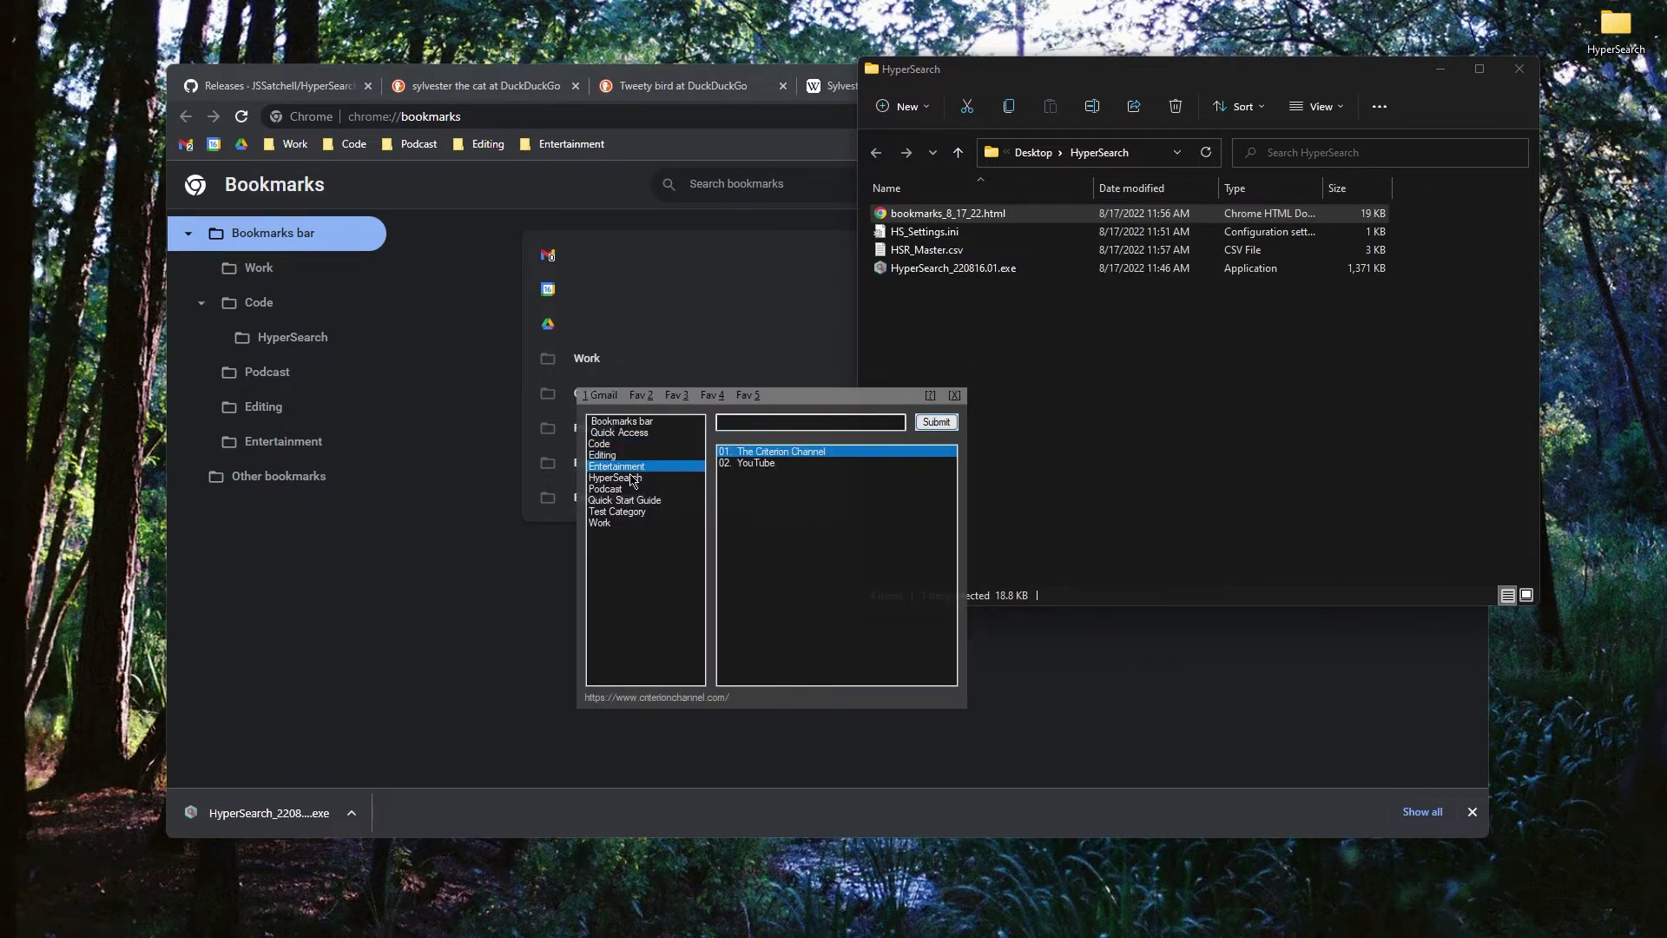
{"action": "left_click", "coordinate": [632, 489]}
{"action": "left_click", "coordinate": [622, 512]}
{"action": "left_click", "coordinate": [615, 523]}
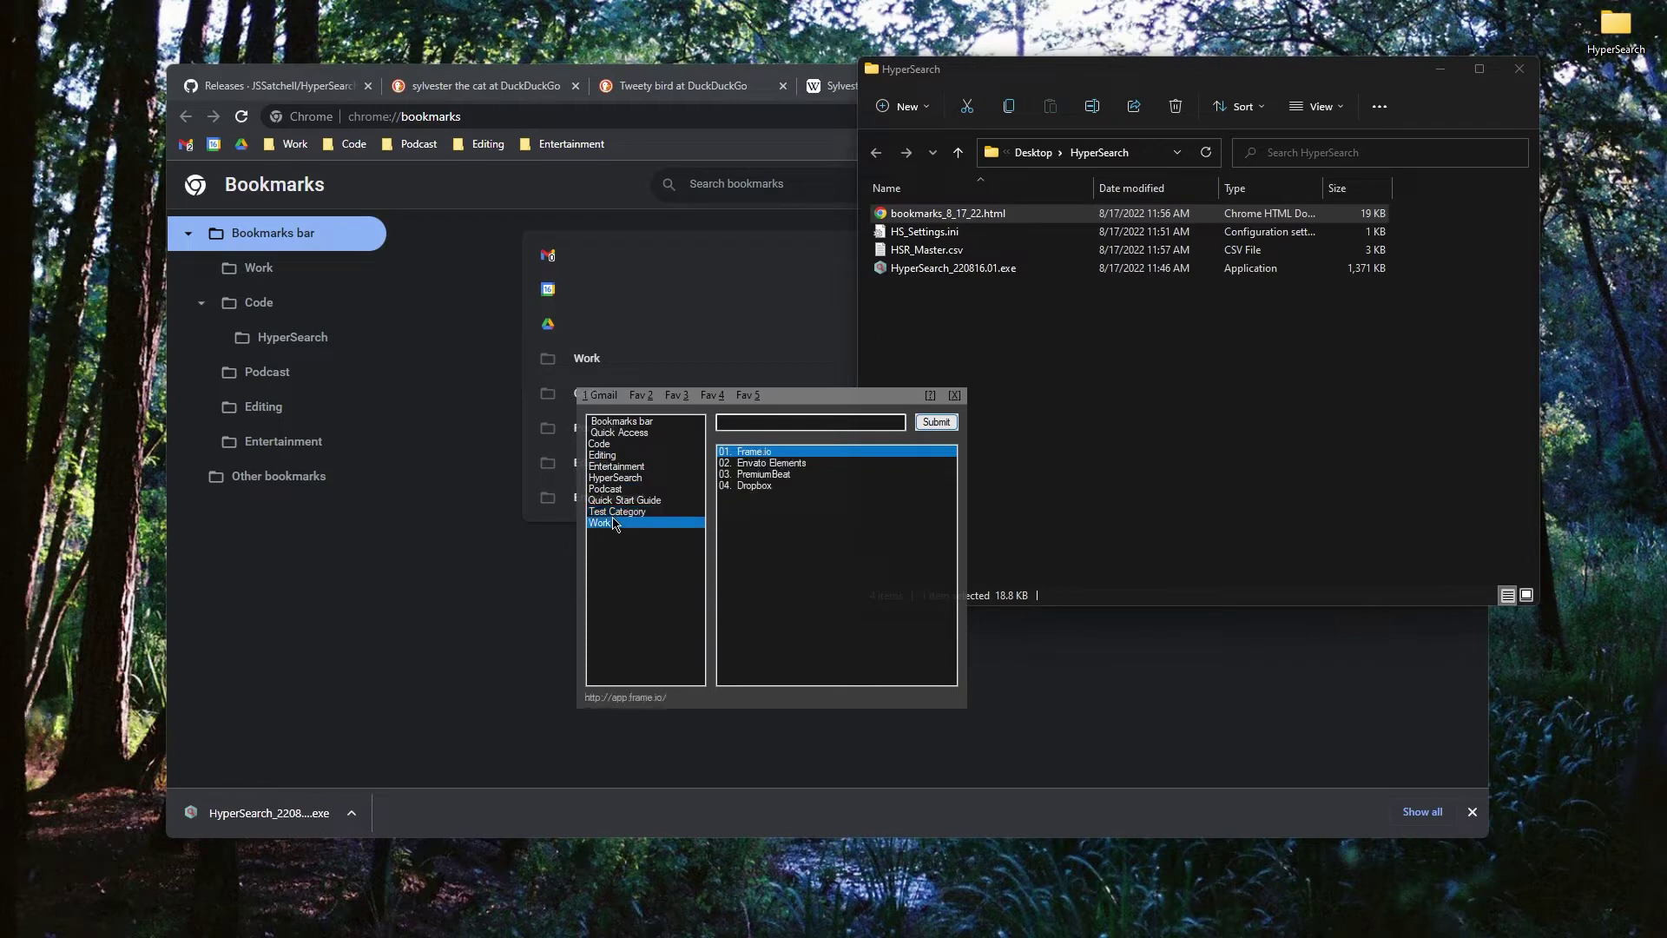
{"action": "left_click", "coordinate": [641, 424]}
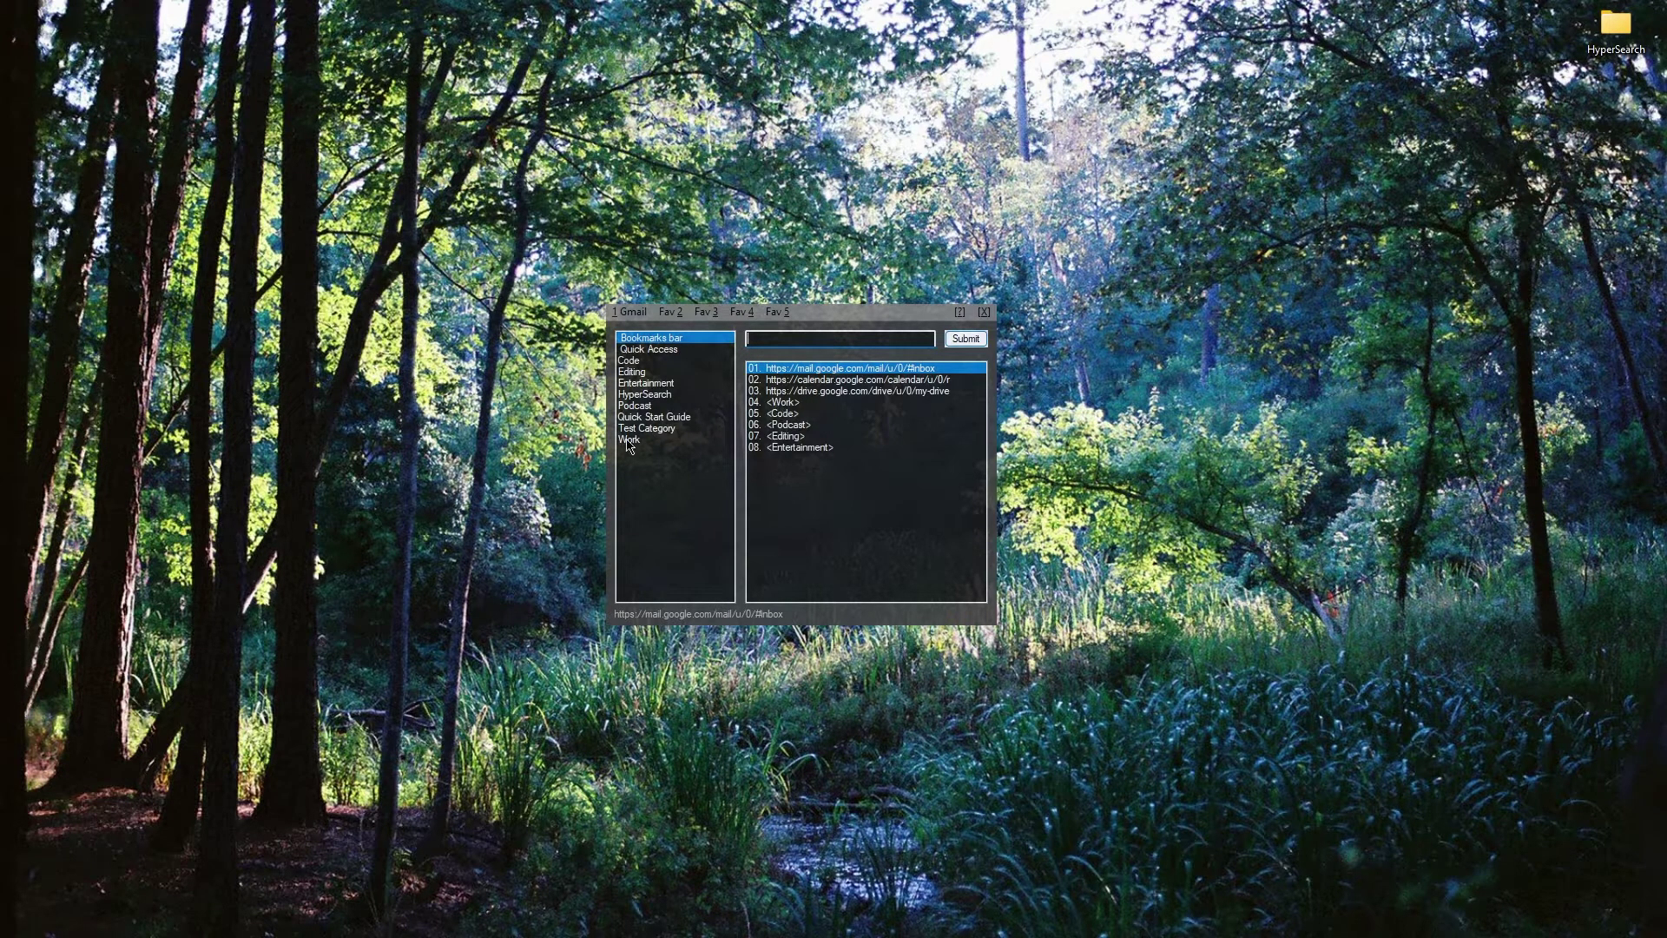
{"action": "left_click", "coordinate": [783, 404]}
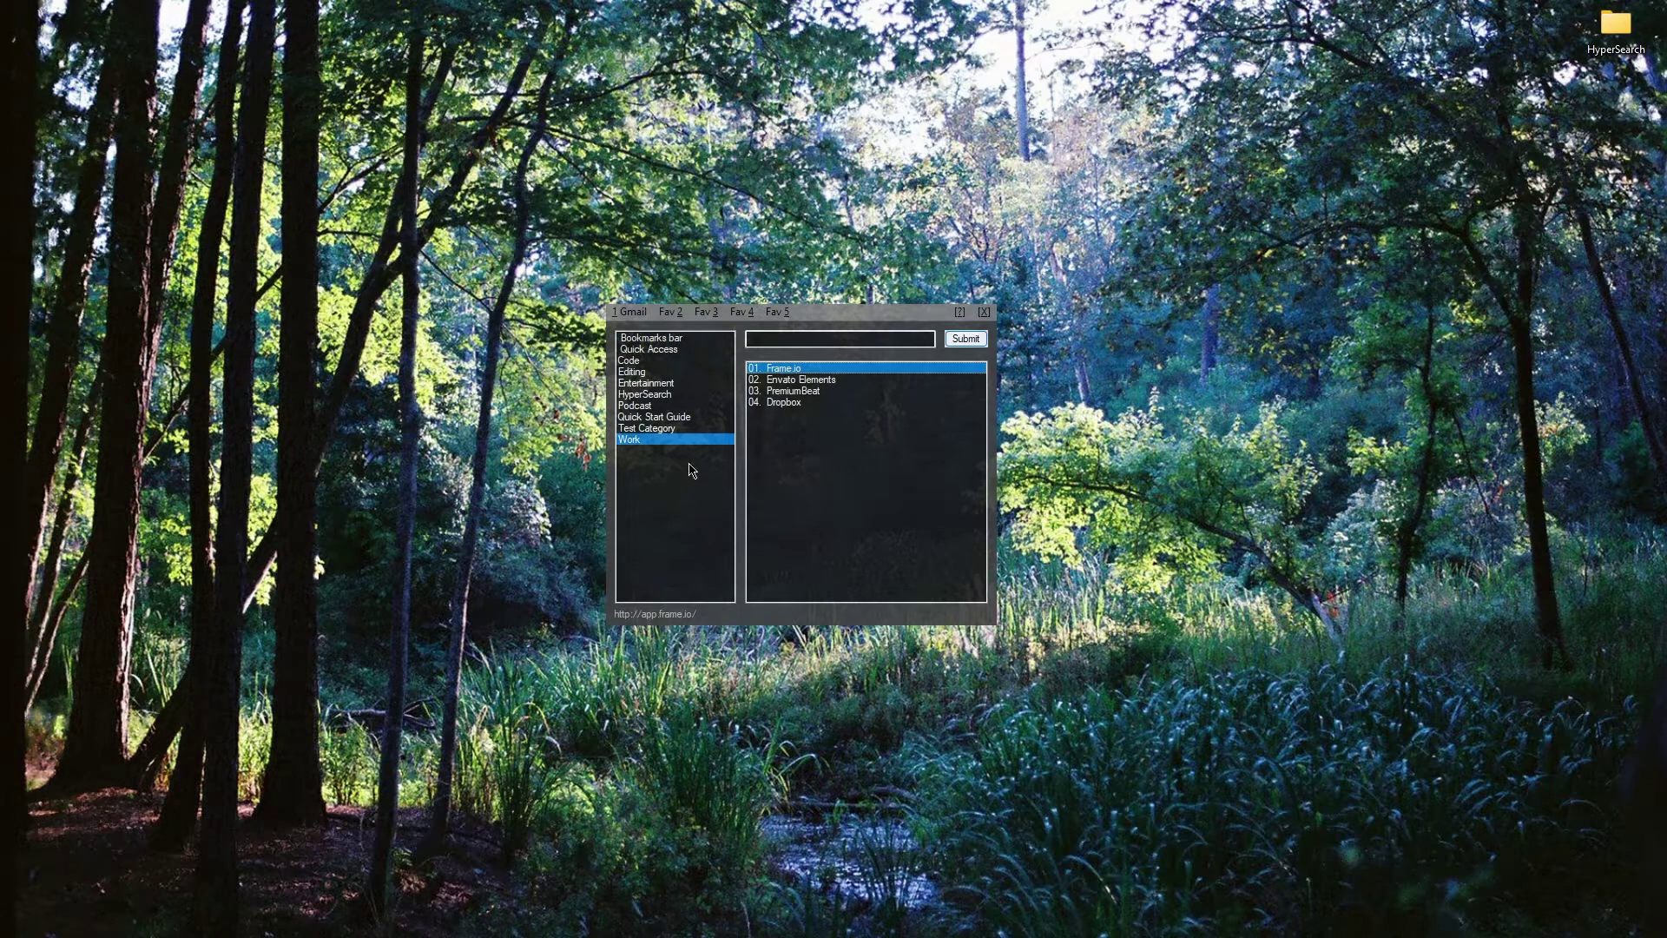
Add a <Test Category> subcategory link to the Bookmarks bar category and follow it.
{"action": "left_click", "coordinate": [640, 338]}
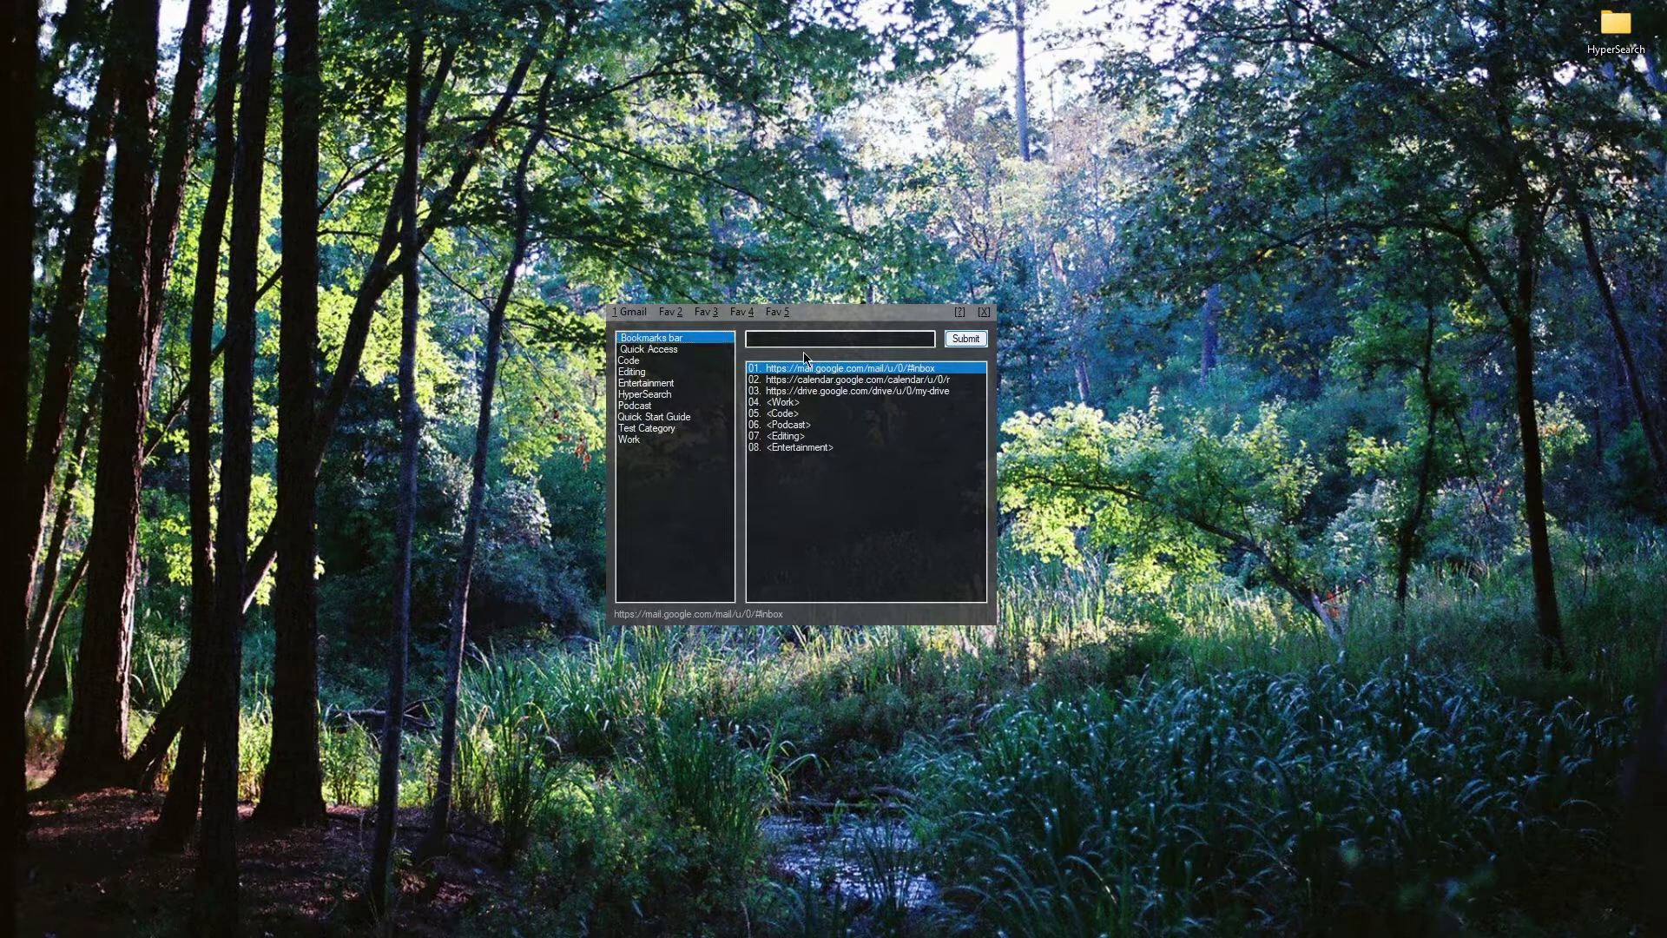
{"action": "type", "text": "+<Test Category>+"}
{"action": "key", "text": "Return"}
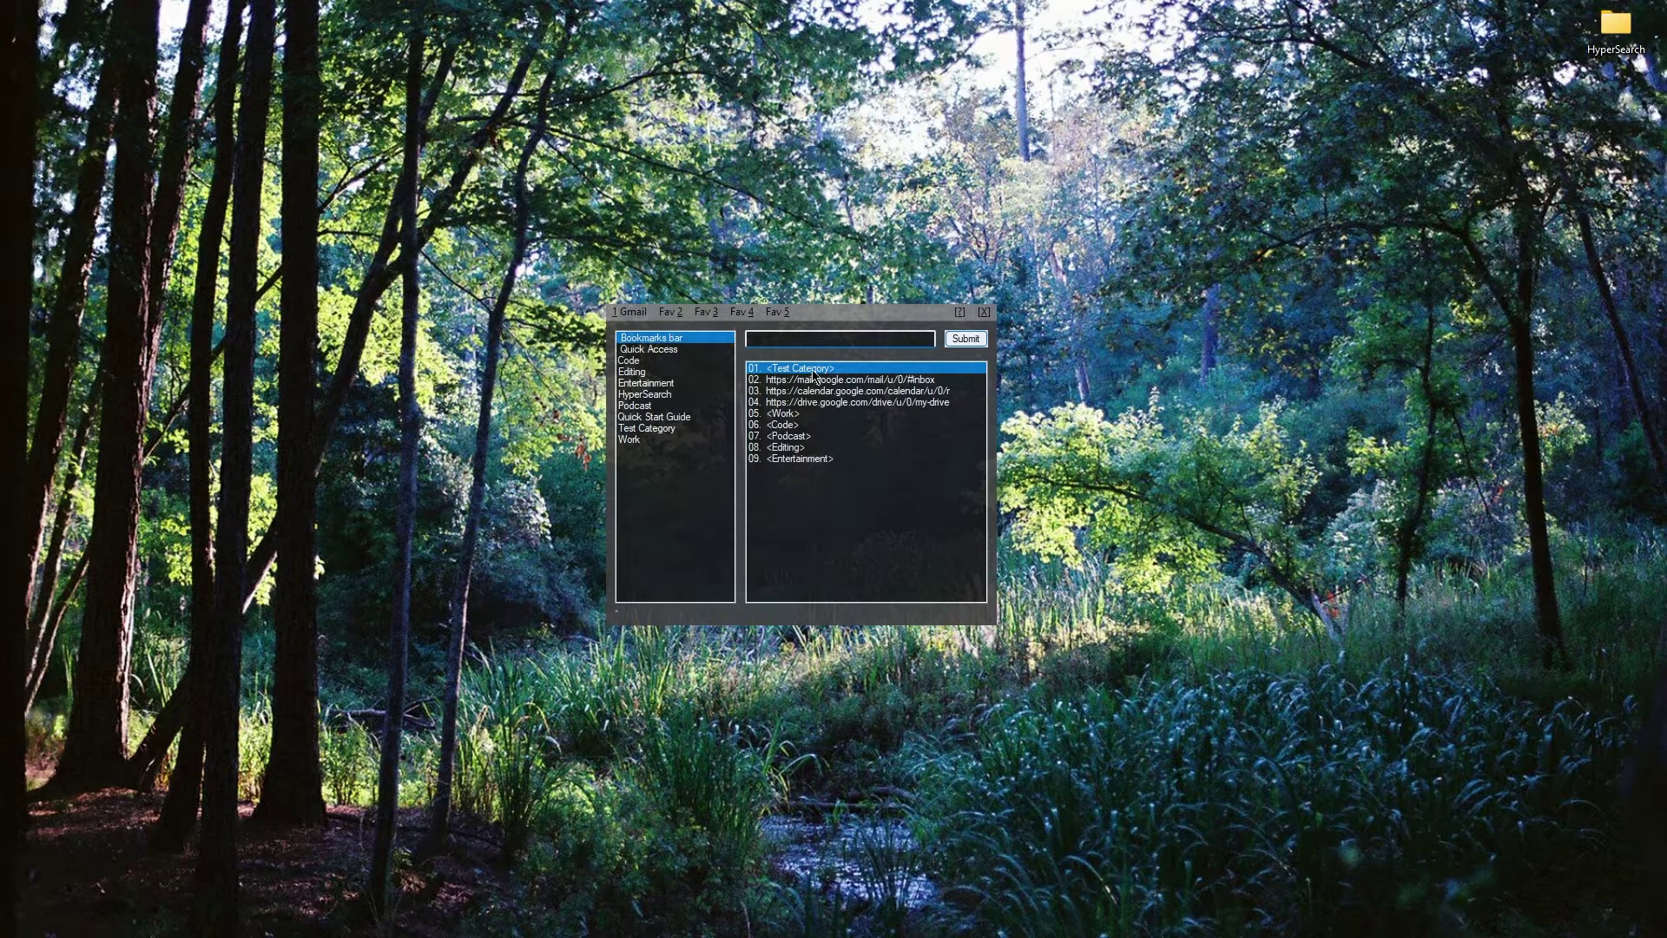
{"action": "double_click", "coordinate": [813, 375]}
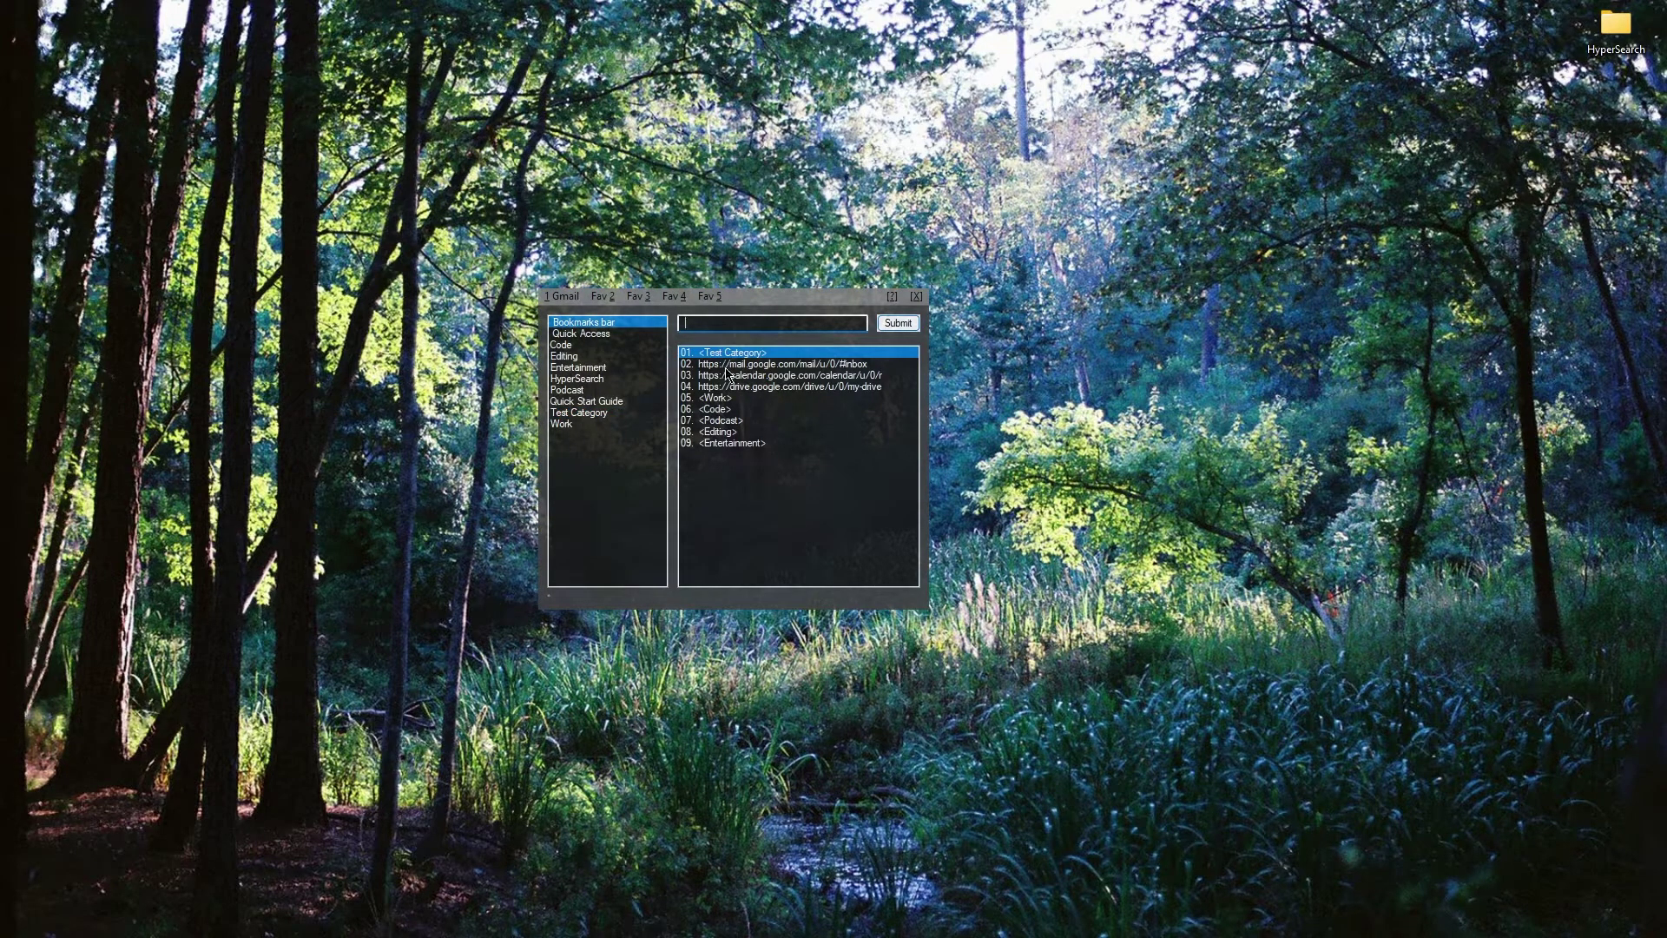
Bring HyperSearch back up and jump by first letter to the Editing category and to Test Category.
{"action": "key", "text": "space"}
{"action": "type", "text": "e"}
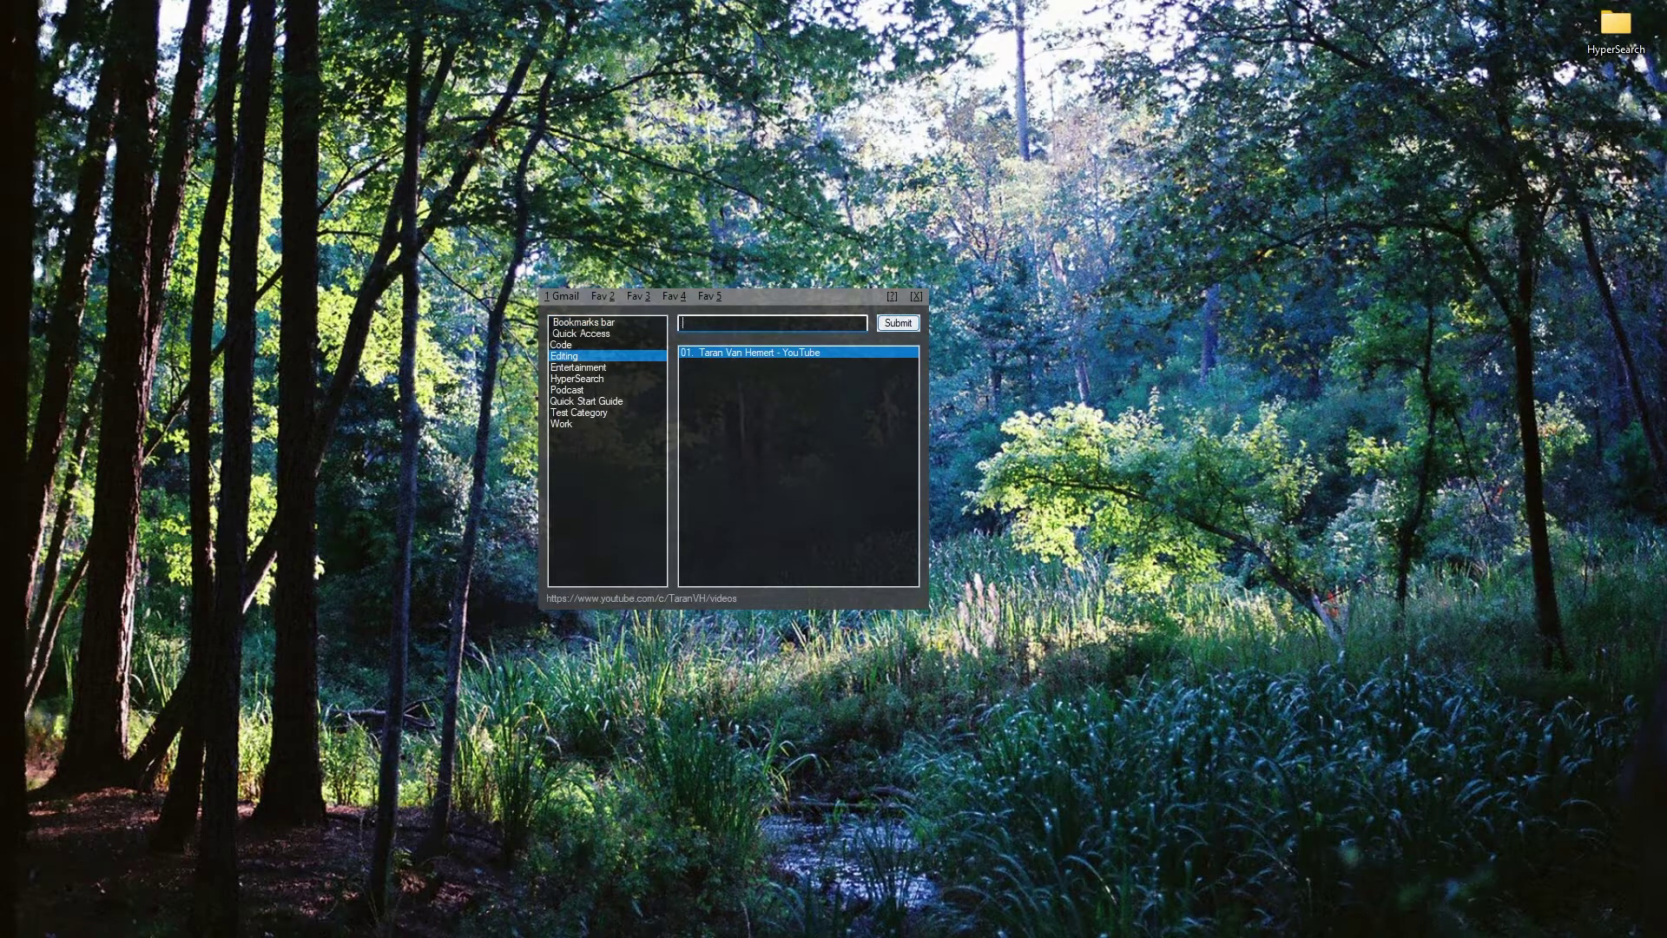
{"action": "type", "text": "t"}
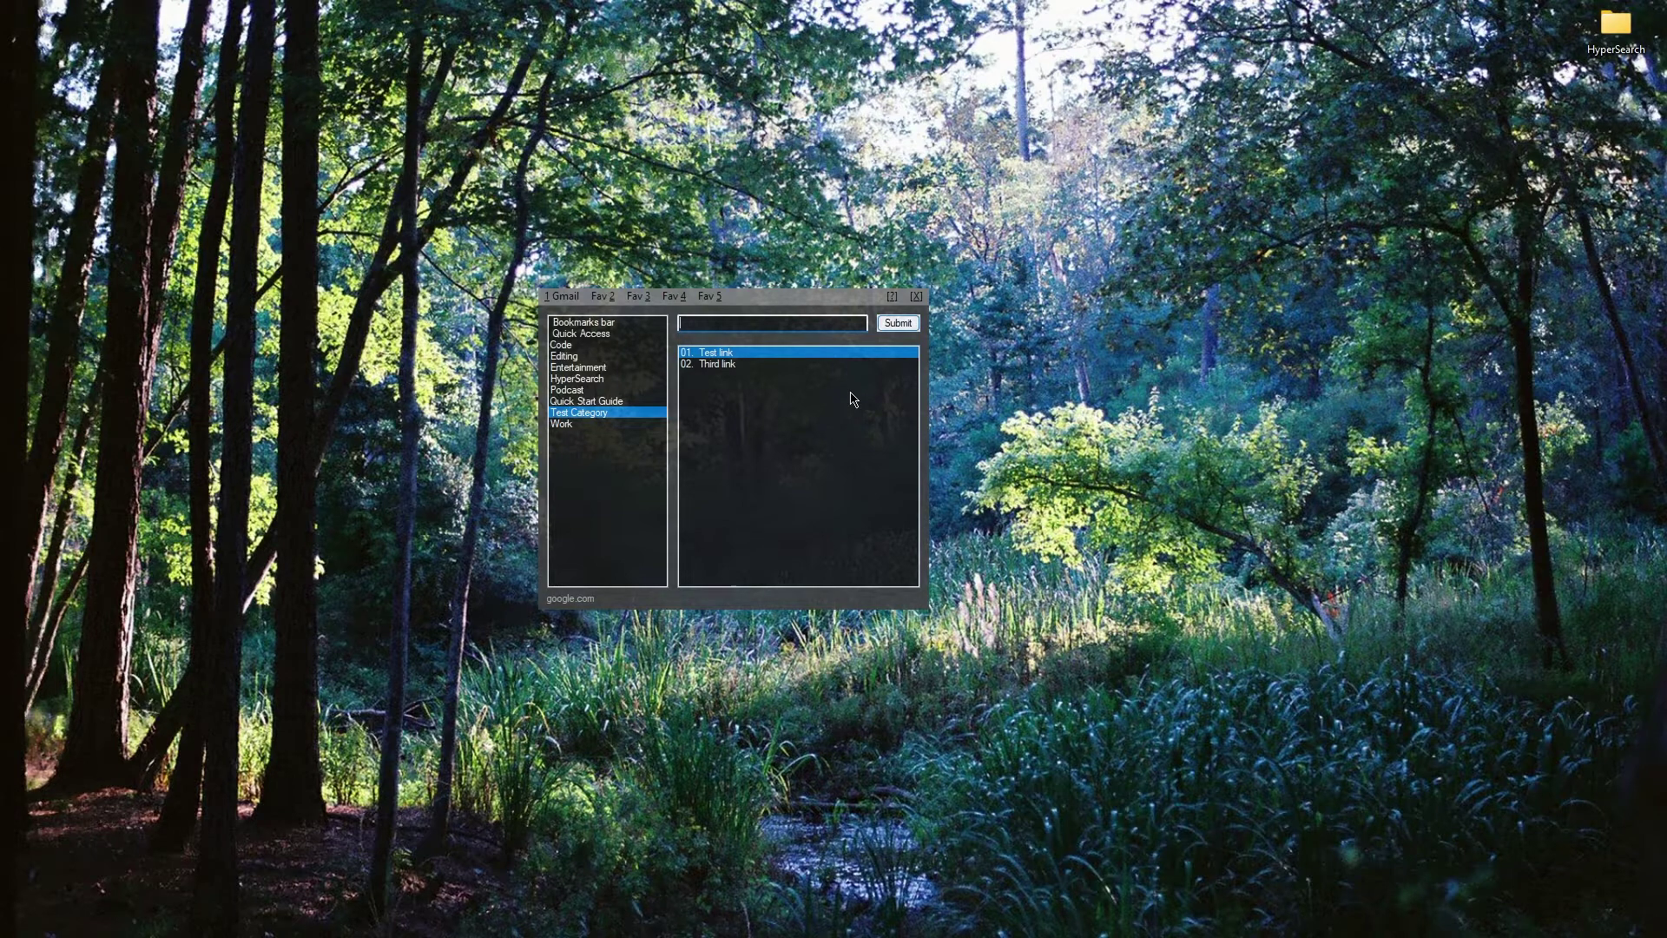
Move through the categories from Test Category up to HyperSearch and step through its three links and back.
{"action": "key", "text": "alt"}
{"action": "key", "text": "alt+Down"}
{"action": "key", "text": "alt+Up"}
{"action": "key", "text": "alt+Up"}
{"action": "key", "text": "alt+Up"}
{"action": "key", "text": "alt+Up"}
{"action": "key", "text": "Down"}
{"action": "key", "text": "Down"}
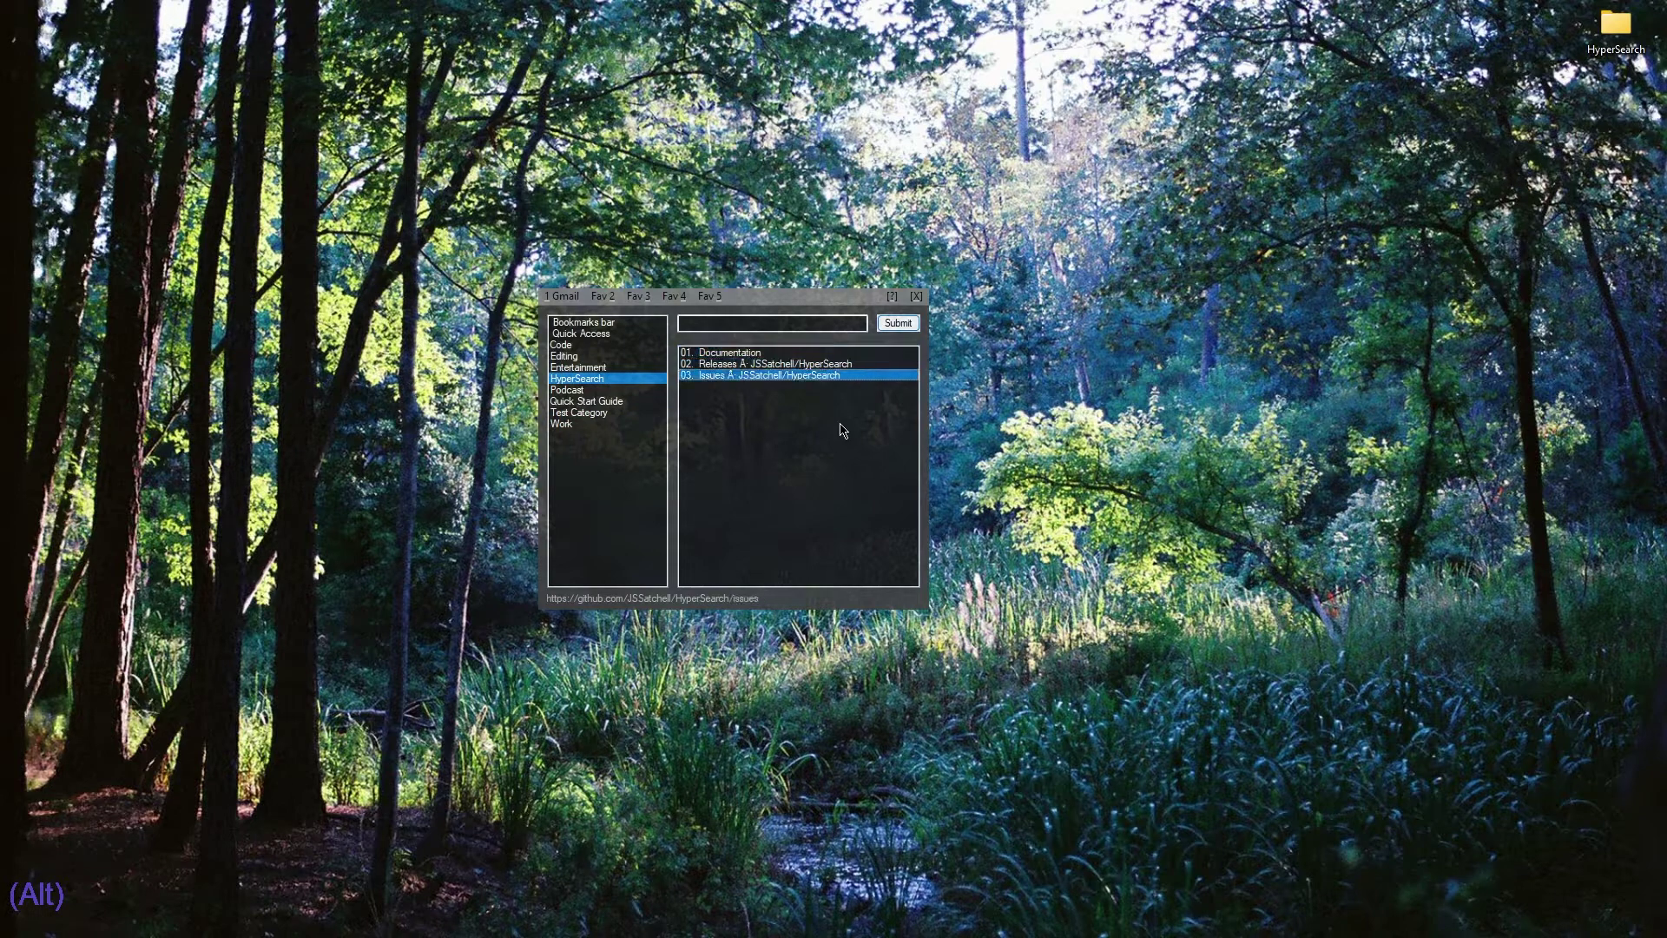
{"action": "key", "text": "Up"}
{"action": "key", "text": "Up"}
Move up through Entertainment to the Code category and select its <HyperSearch> entry.
{"action": "key", "text": "alt+Up"}
{"action": "key", "text": "alt+Up"}
{"action": "key", "text": "alt+Up"}
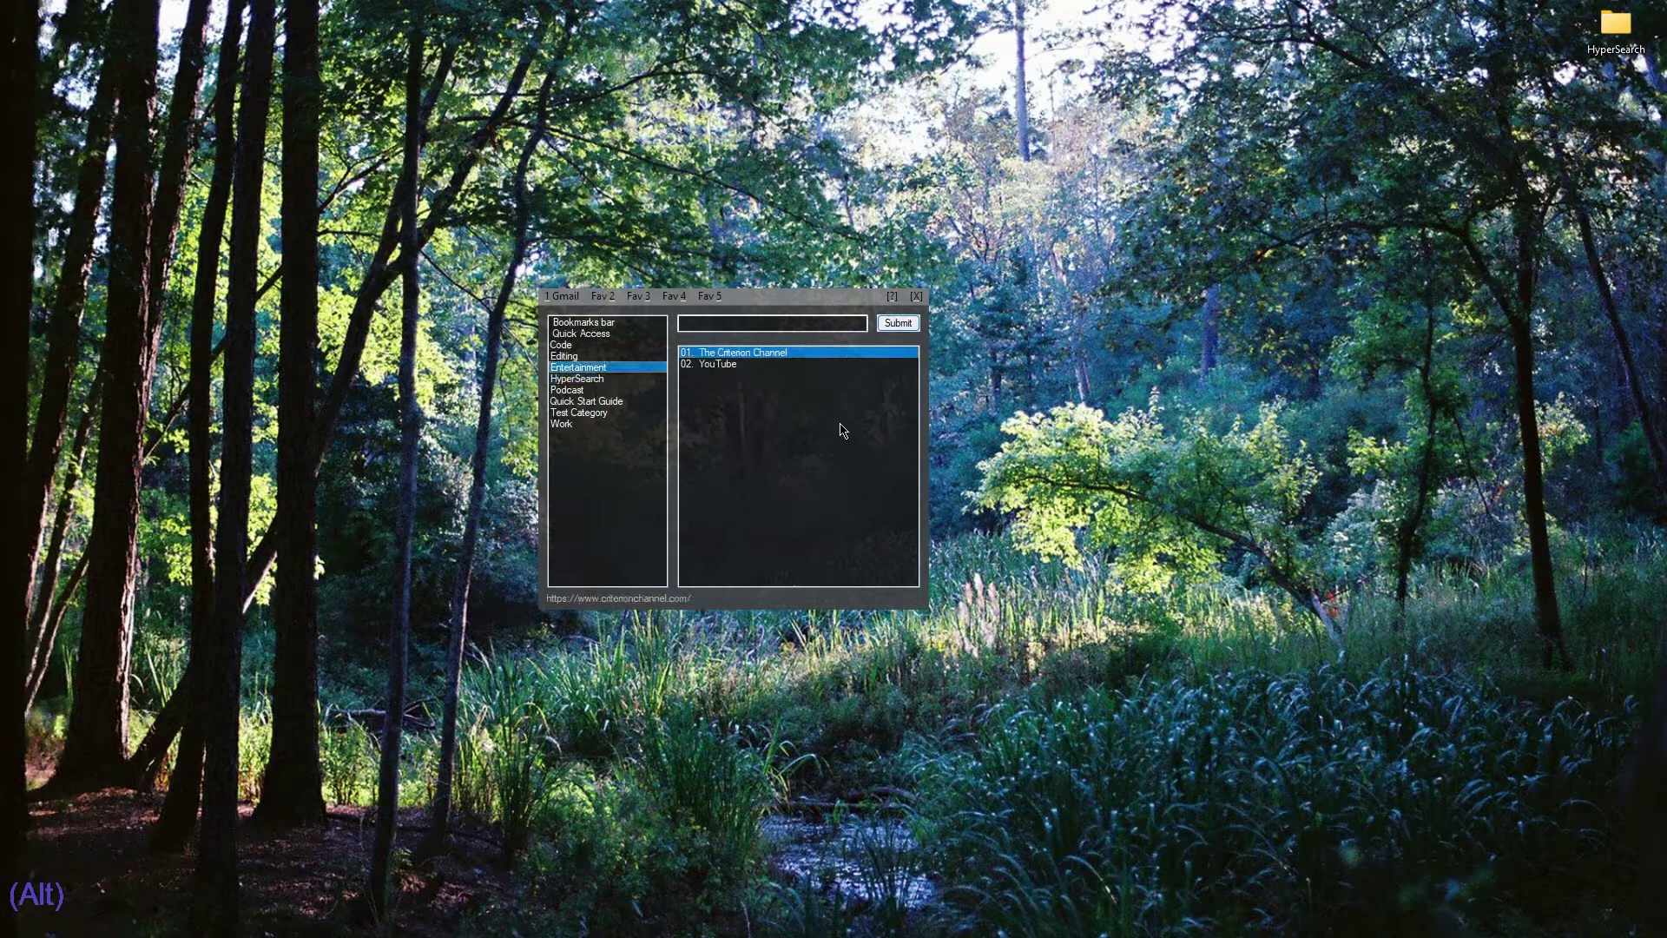
{"action": "key", "text": "Down"}
{"action": "key", "text": "Down"}
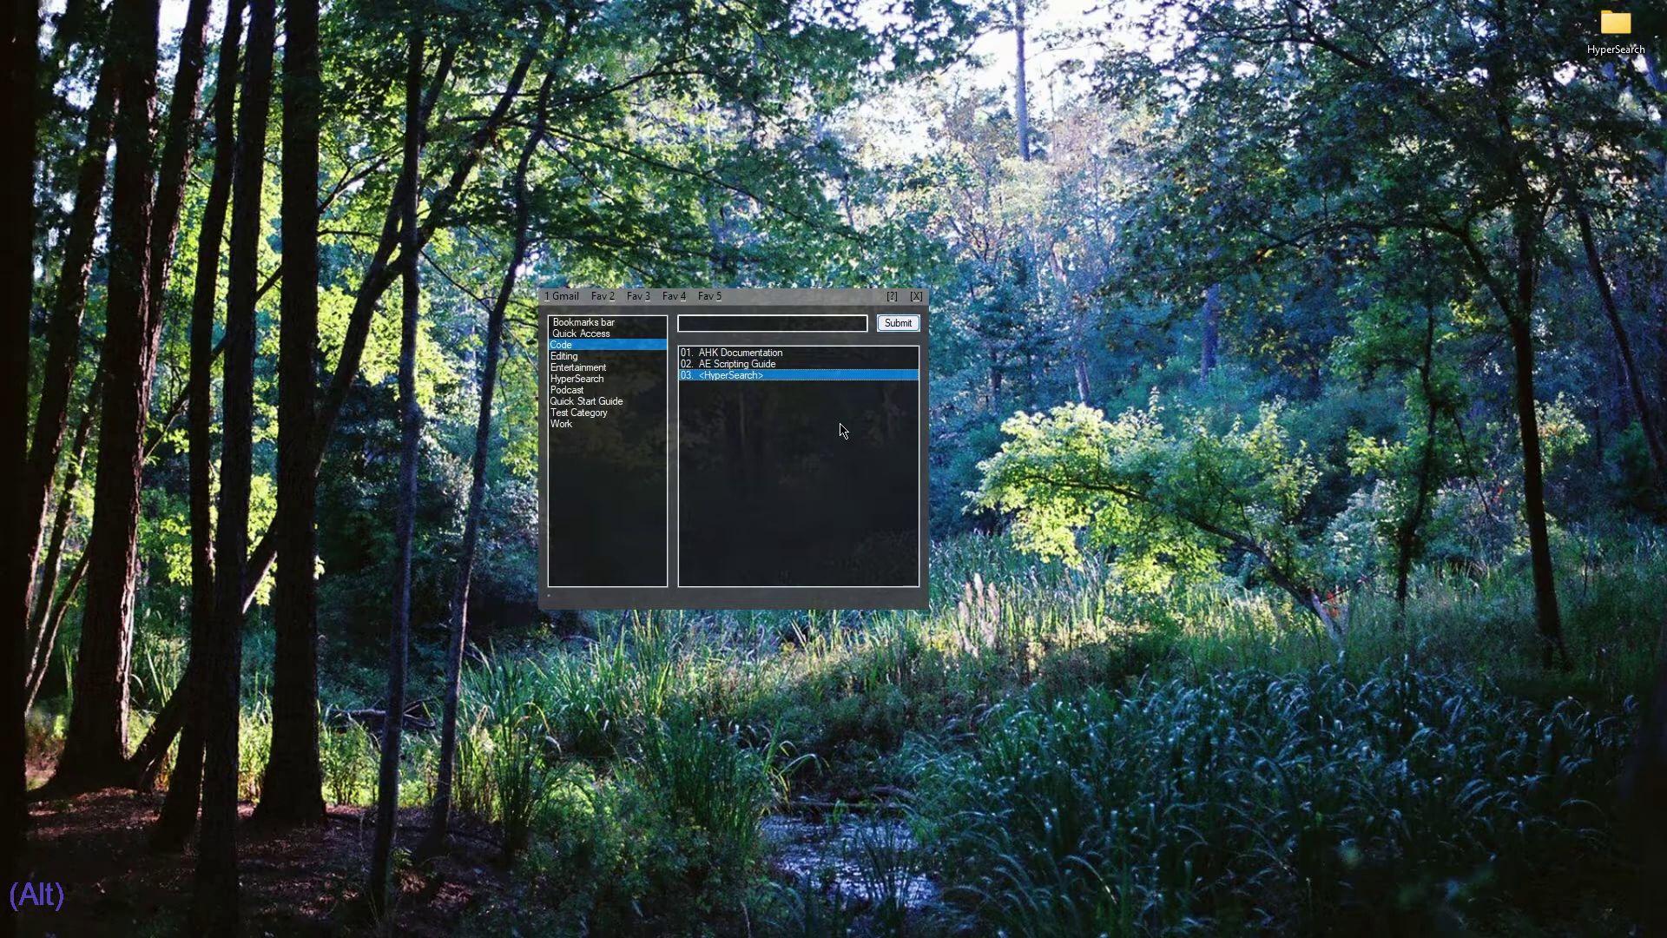
Move up to the Bookmarks bar category, return to Code and open its AHK Documentation link.
{"action": "key", "text": "alt"}
{"action": "key", "text": "alt+Up"}
{"action": "key", "text": "alt+Up"}
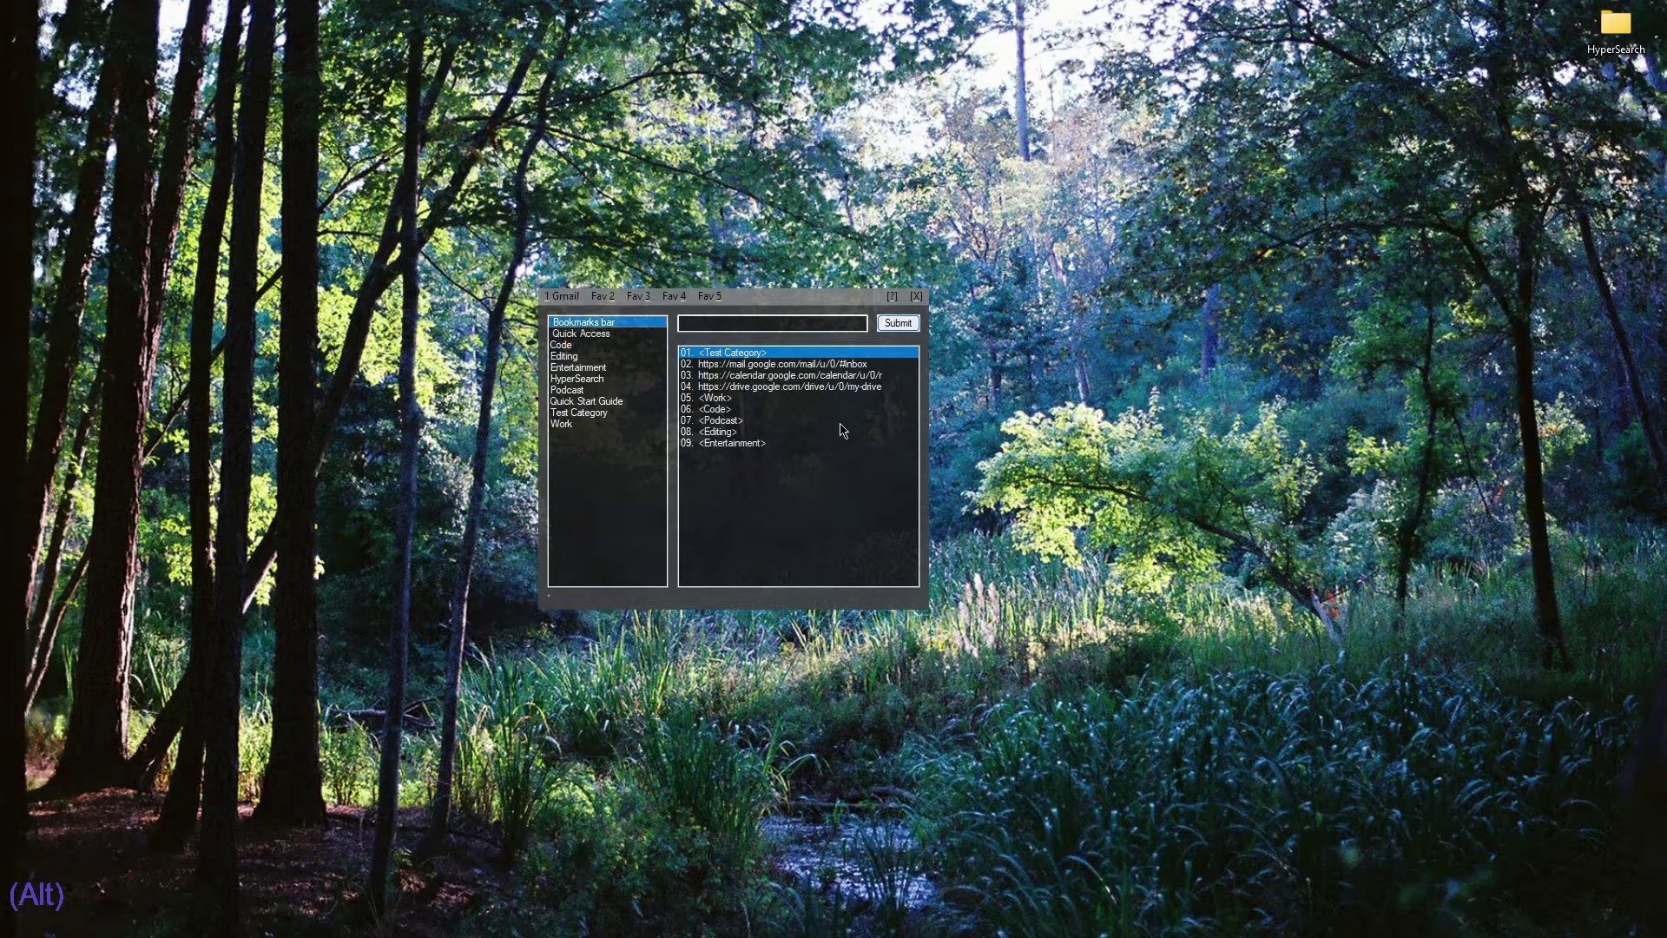
{"action": "key", "text": "alt+Down"}
{"action": "key", "text": "alt+Down"}
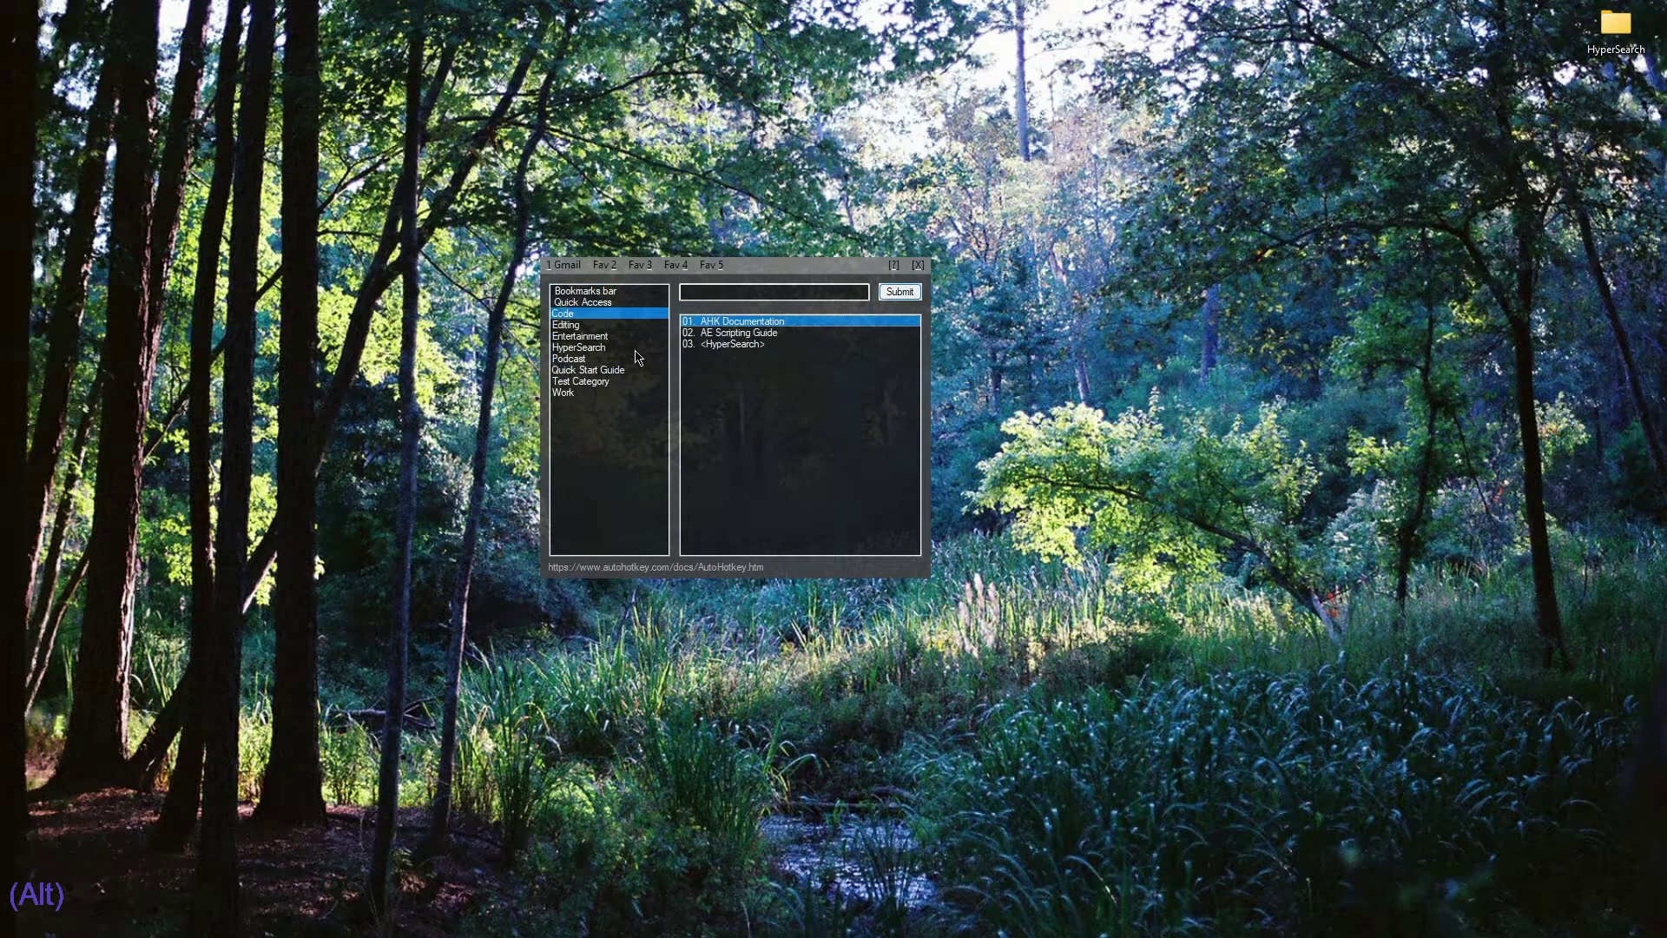
{"action": "key", "text": "Return"}
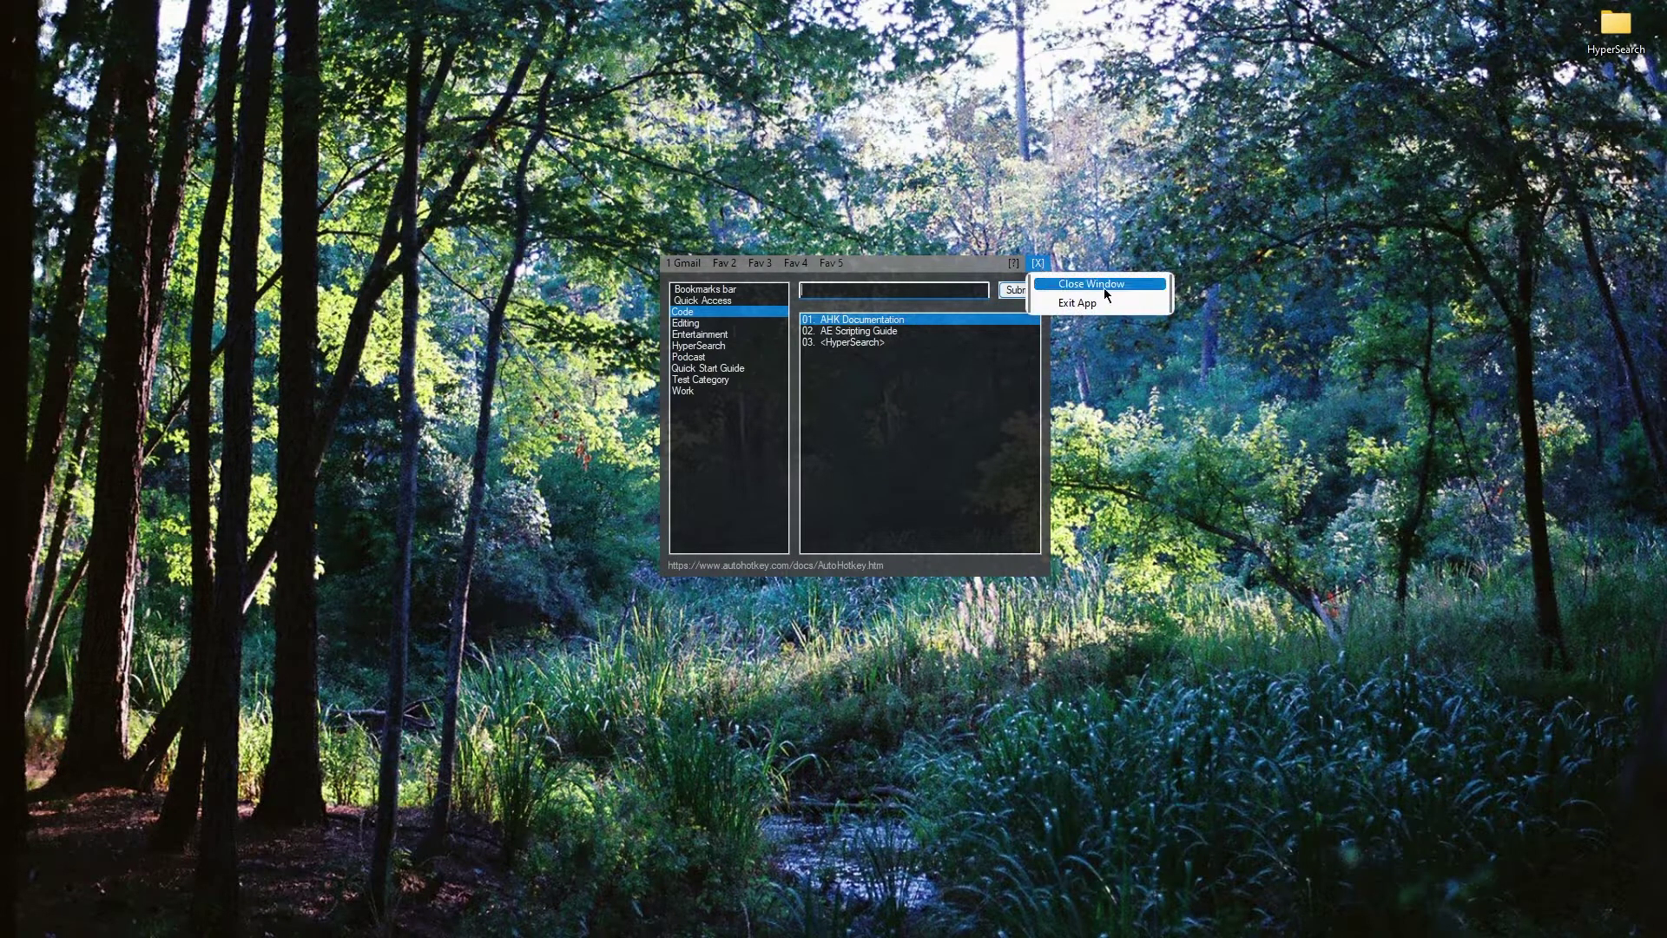
Close the HyperSearch window without exiting the app, toggle it open again and close it once more.
{"action": "left_click", "coordinate": [1071, 283]}
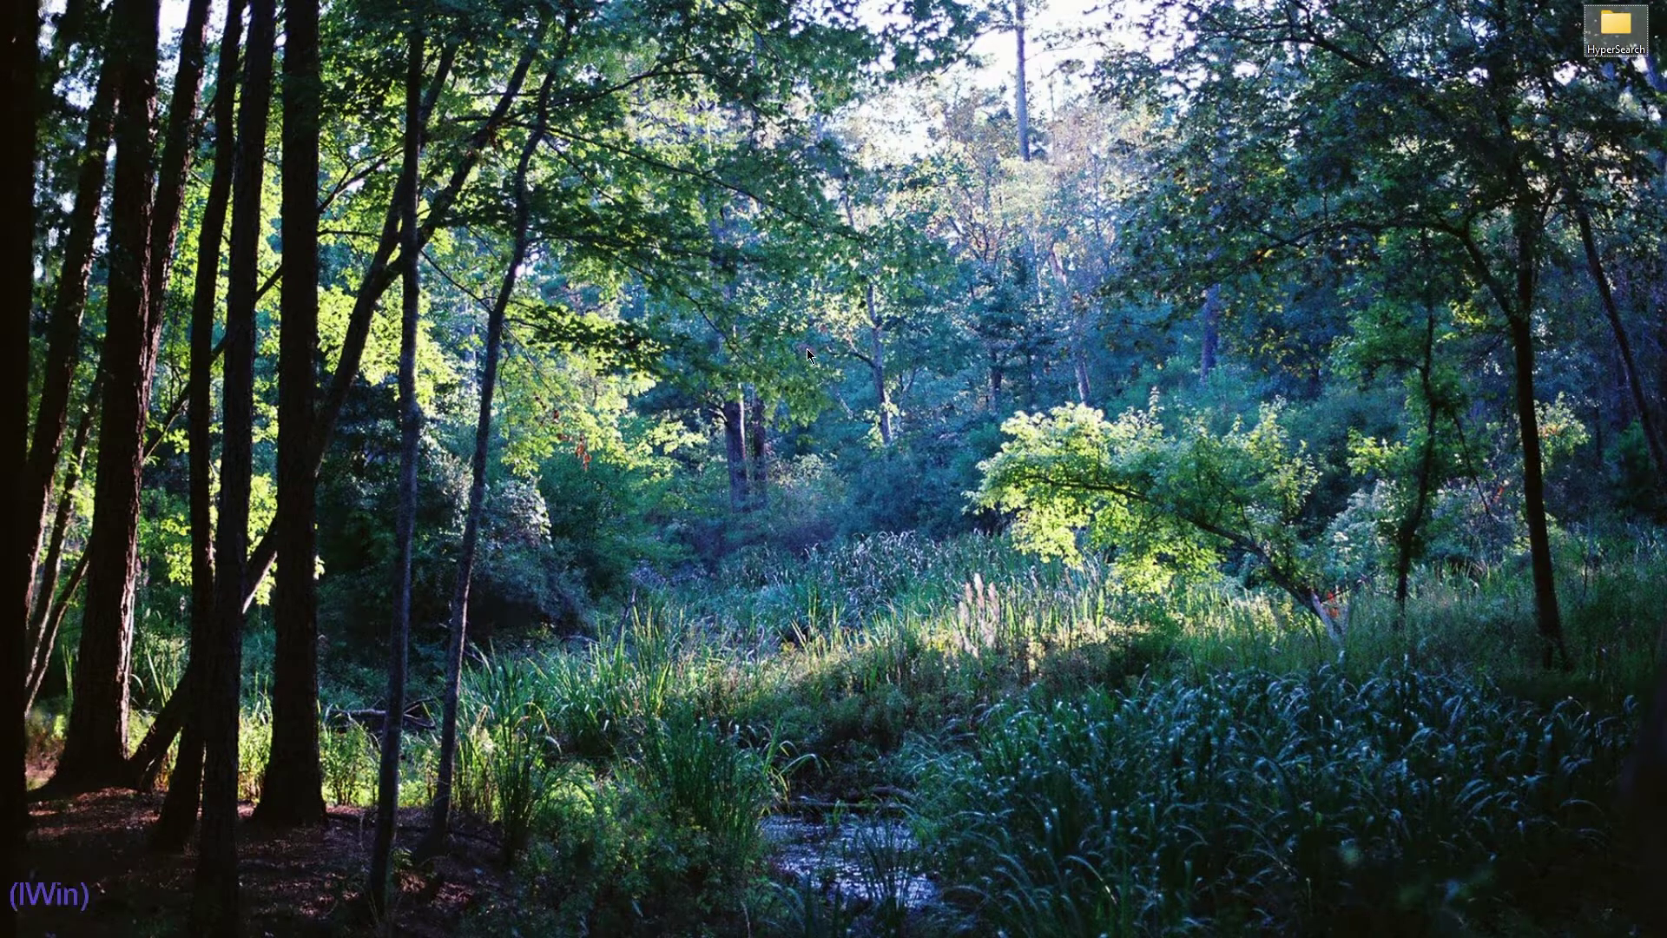
{"action": "key", "text": "super+space"}
{"action": "key", "text": "super+space"}
{"action": "key", "text": "super+space"}
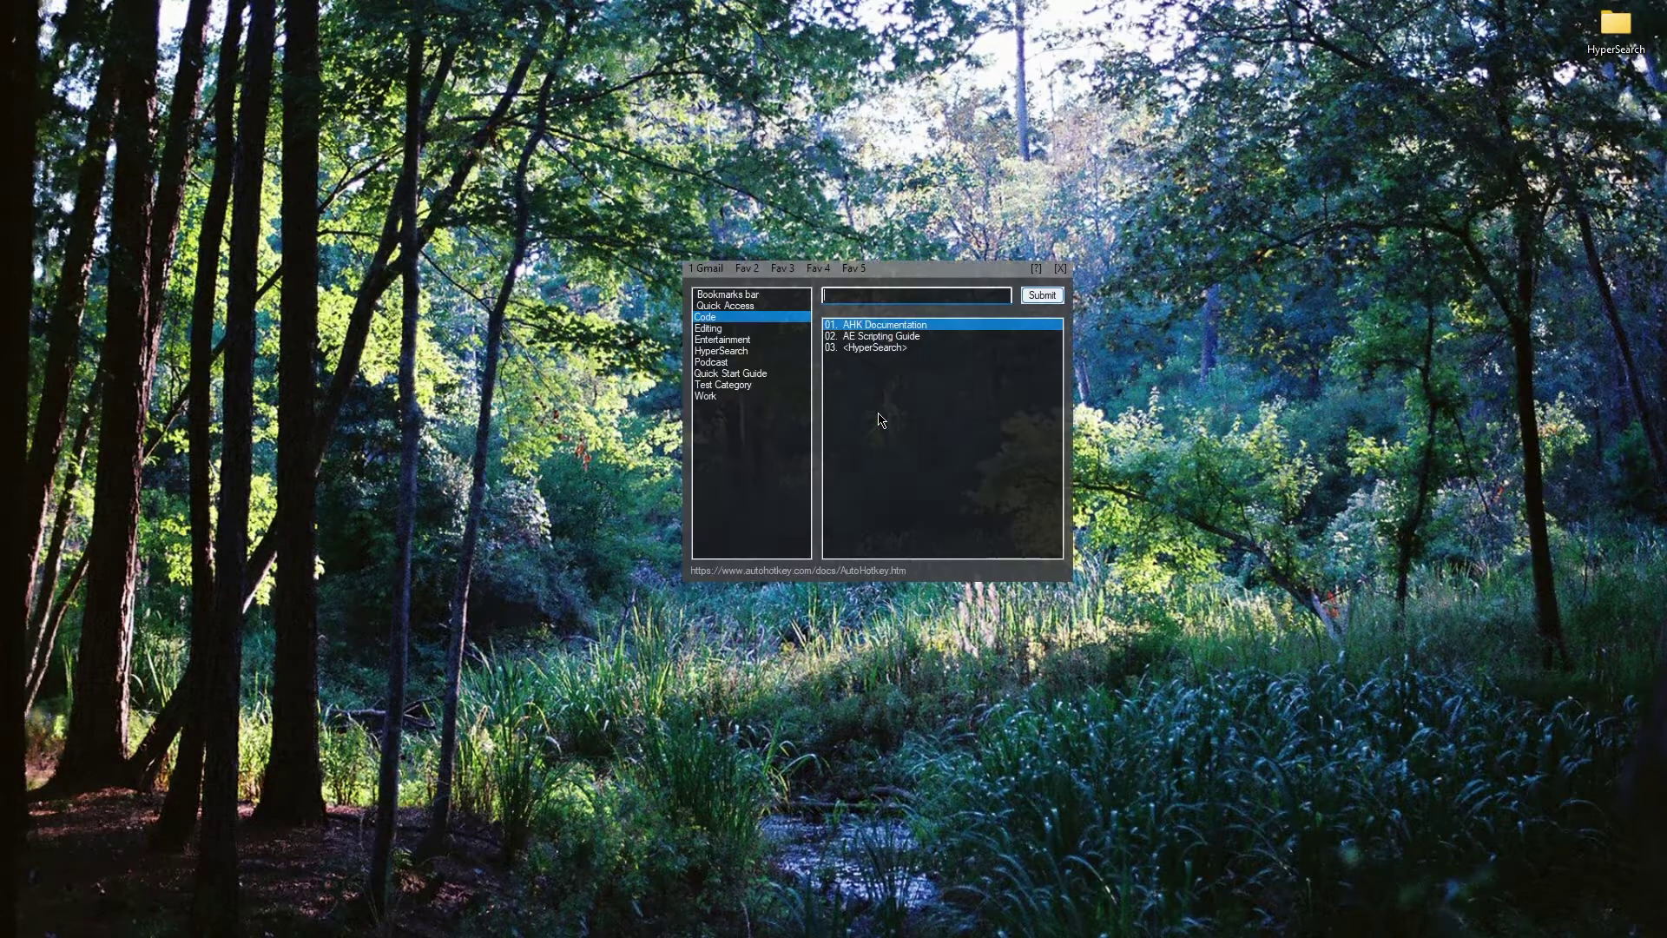
{"action": "key", "text": "super+space"}
{"action": "key", "text": "super+space"}
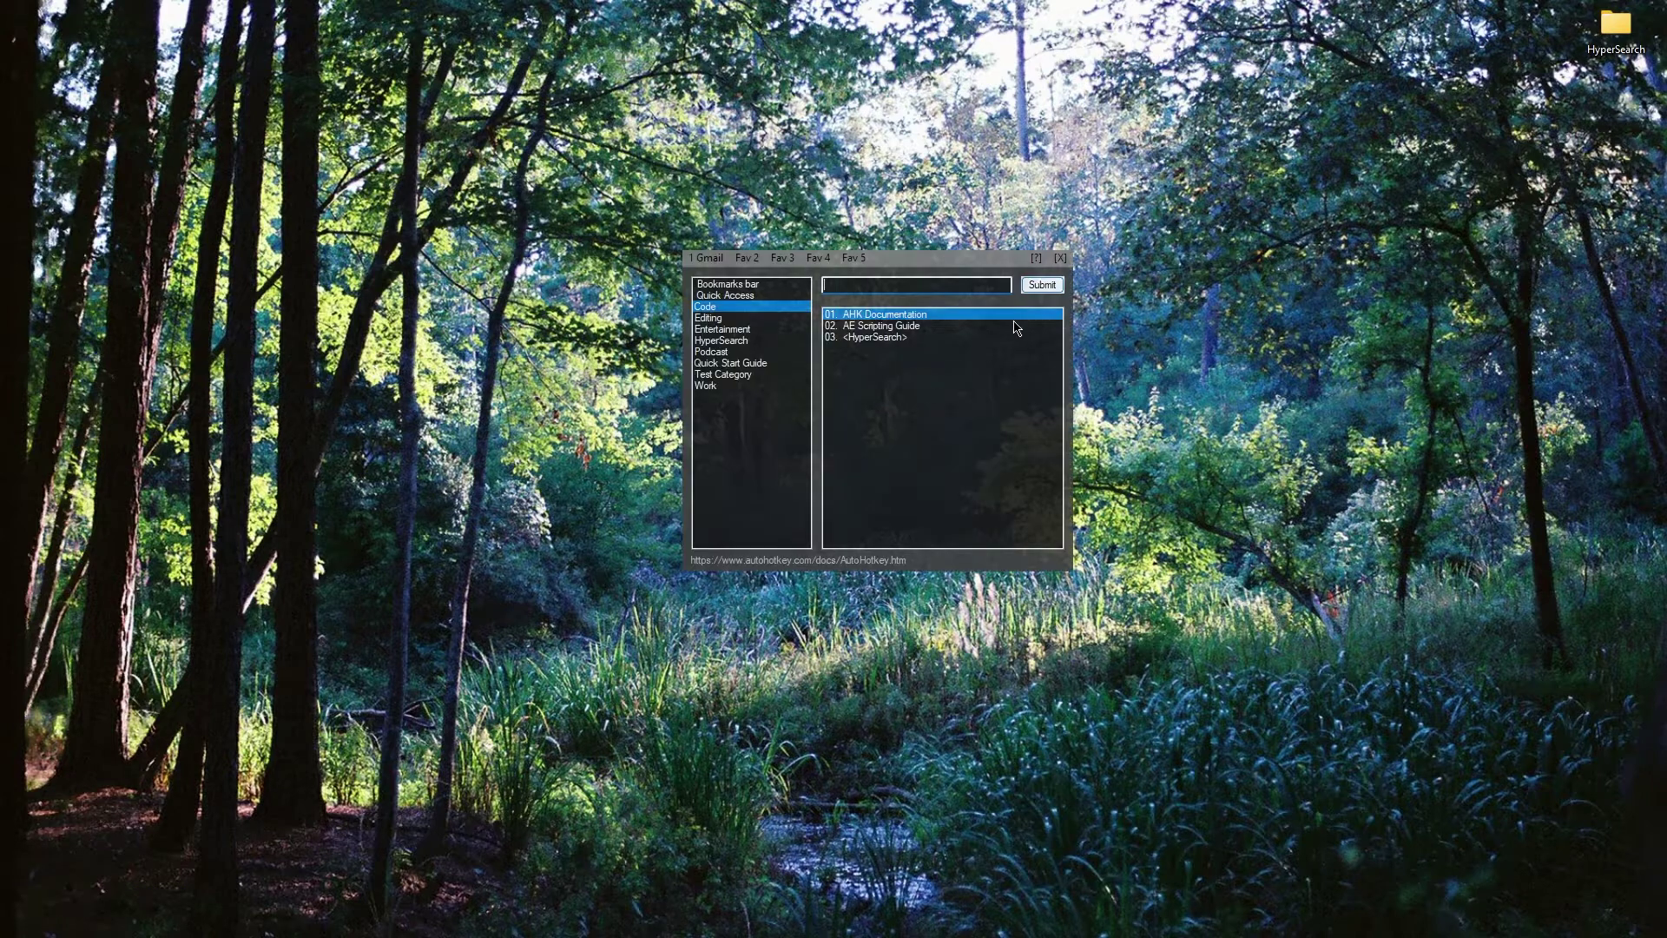
{"action": "left_click", "coordinate": [1063, 256]}
{"action": "left_click", "coordinate": [1102, 278]}
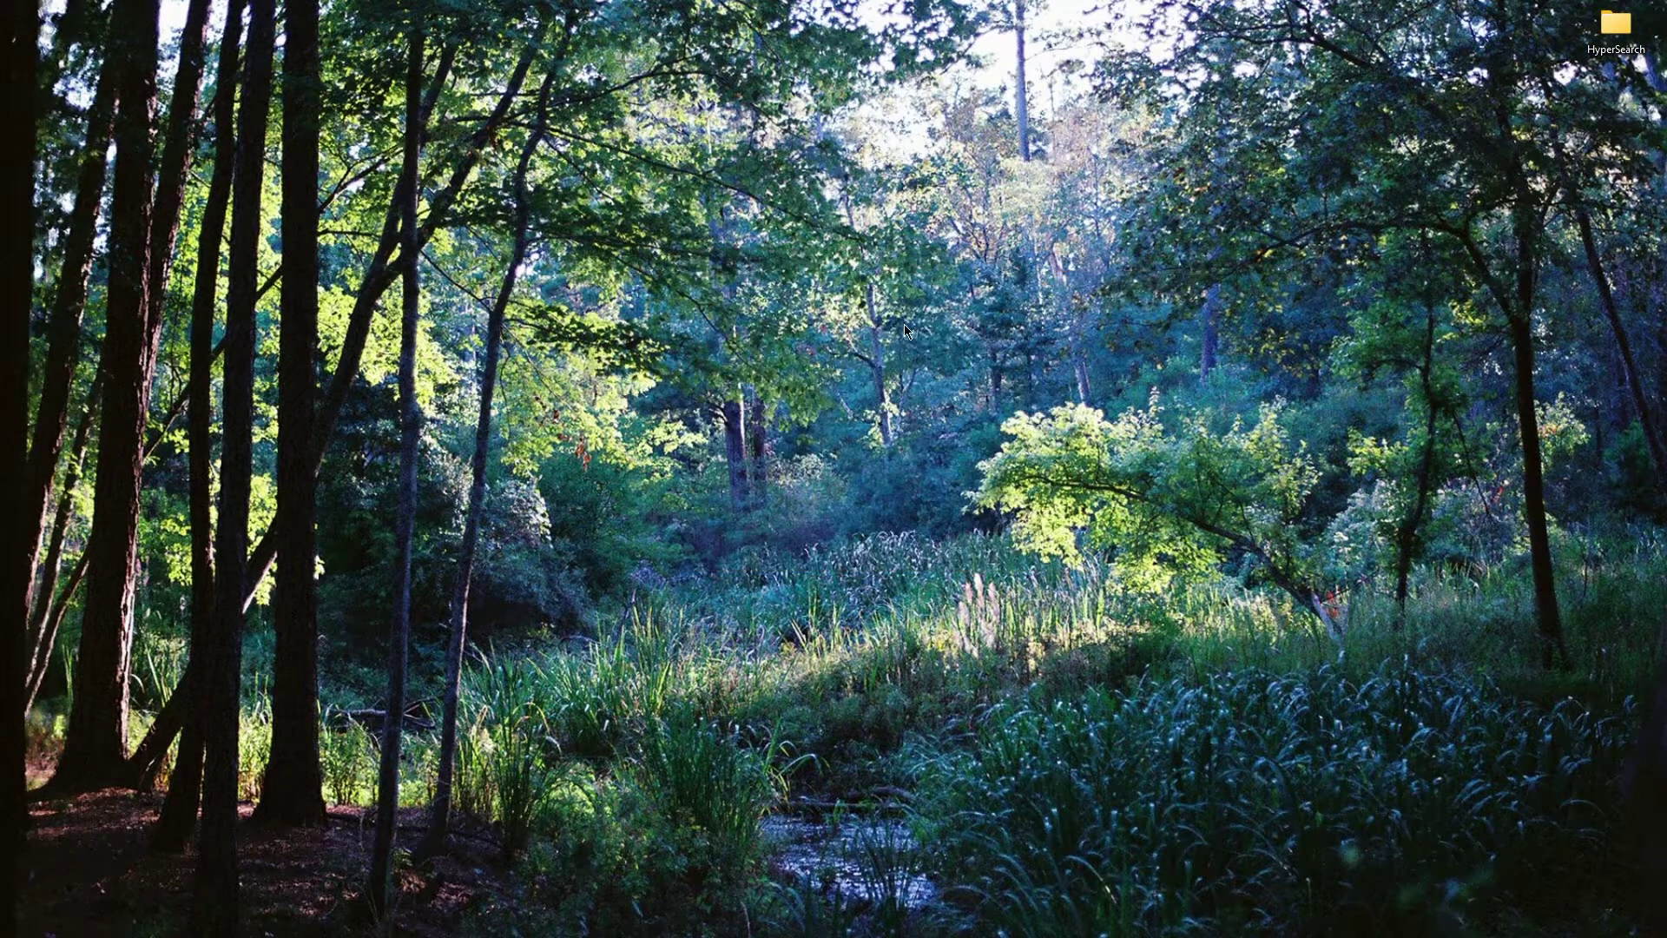
Show the HyperSearch window again and exit the app completely.
{"action": "key", "text": "super+space"}
{"action": "left_click", "coordinate": [1087, 180]}
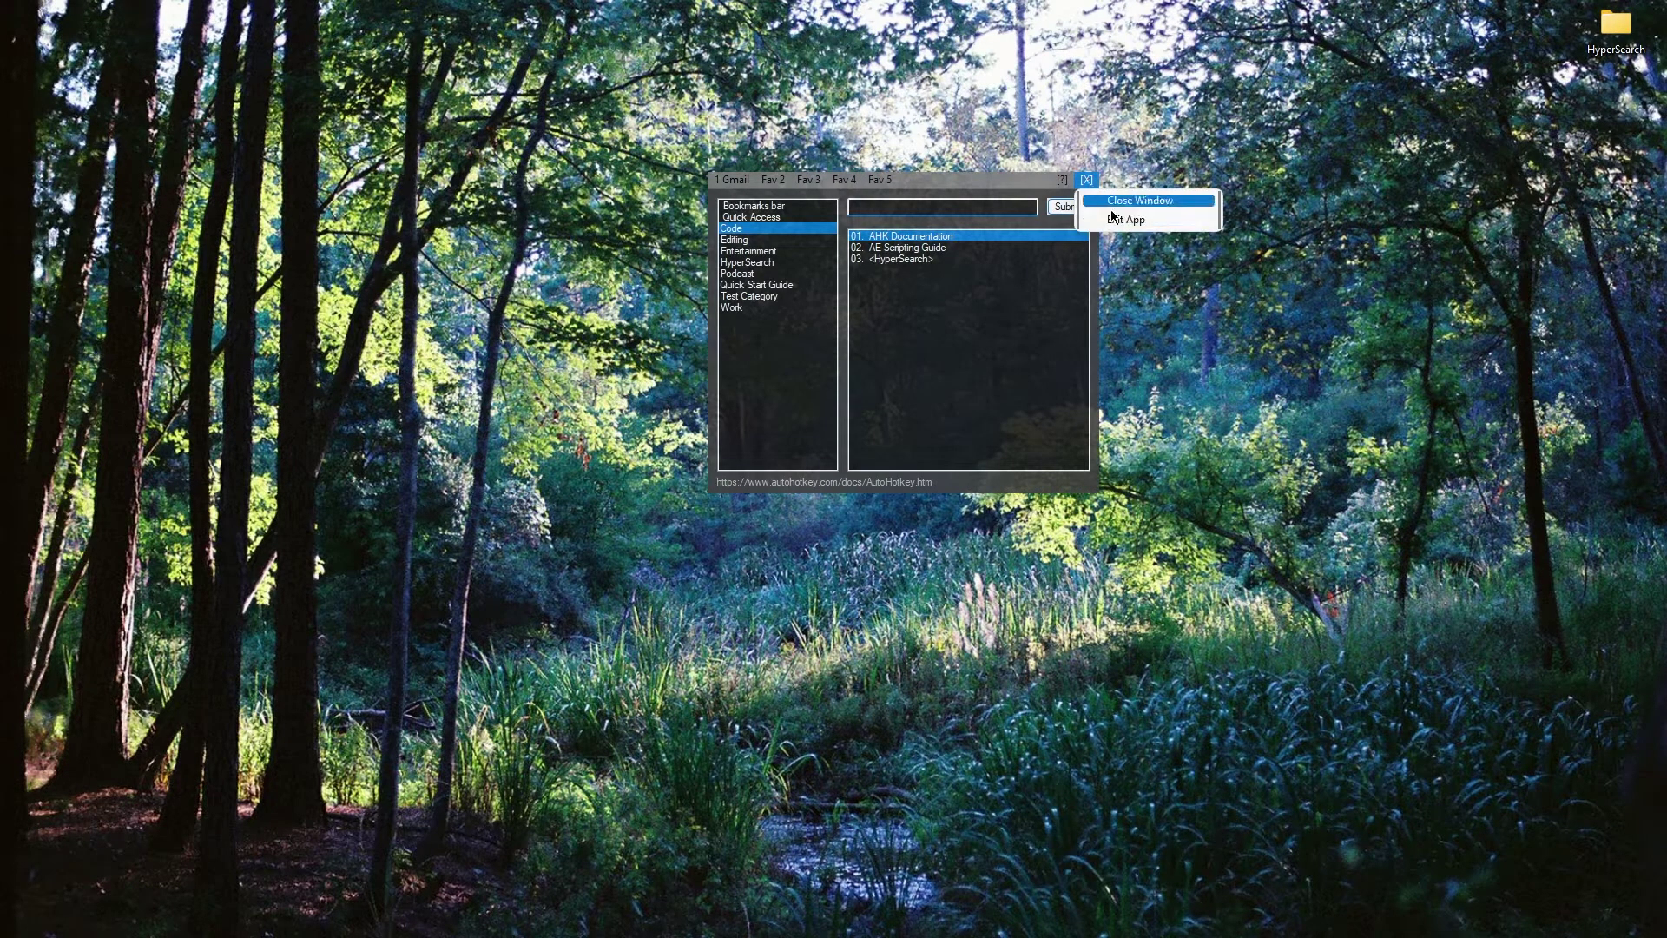
{"action": "left_click", "coordinate": [1200, 222]}
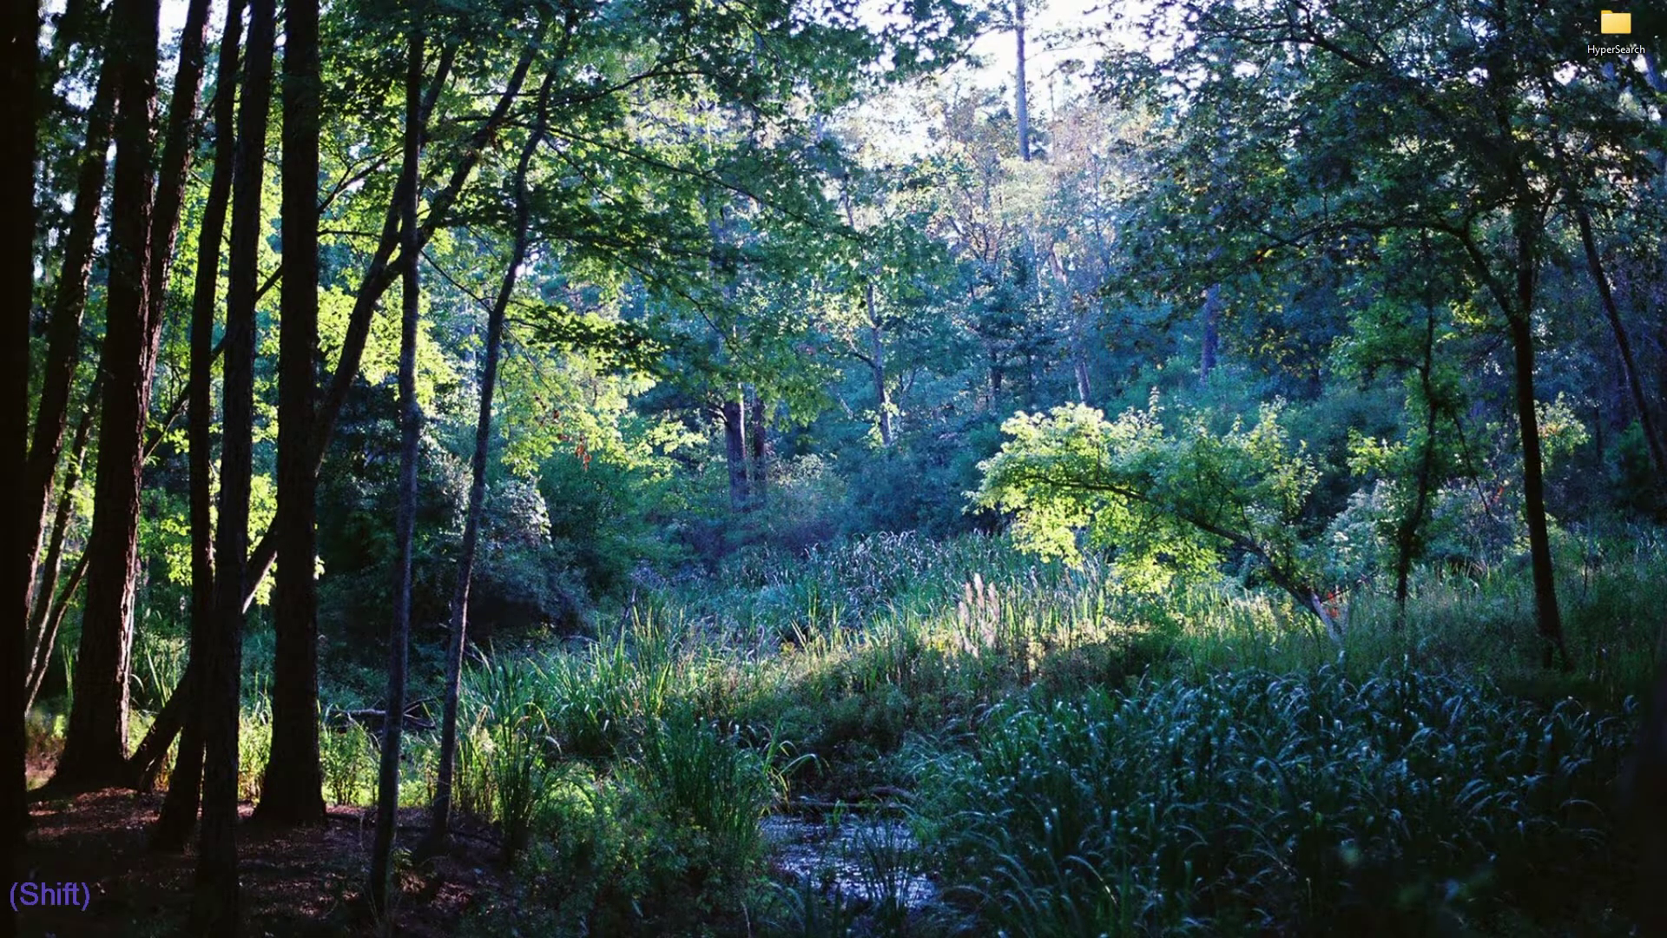
Launch HyperSearch_220816.01.exe from the HyperSearch folder, show its window and return to the folder.
{"action": "left_click", "coordinate": [1034, 272]}
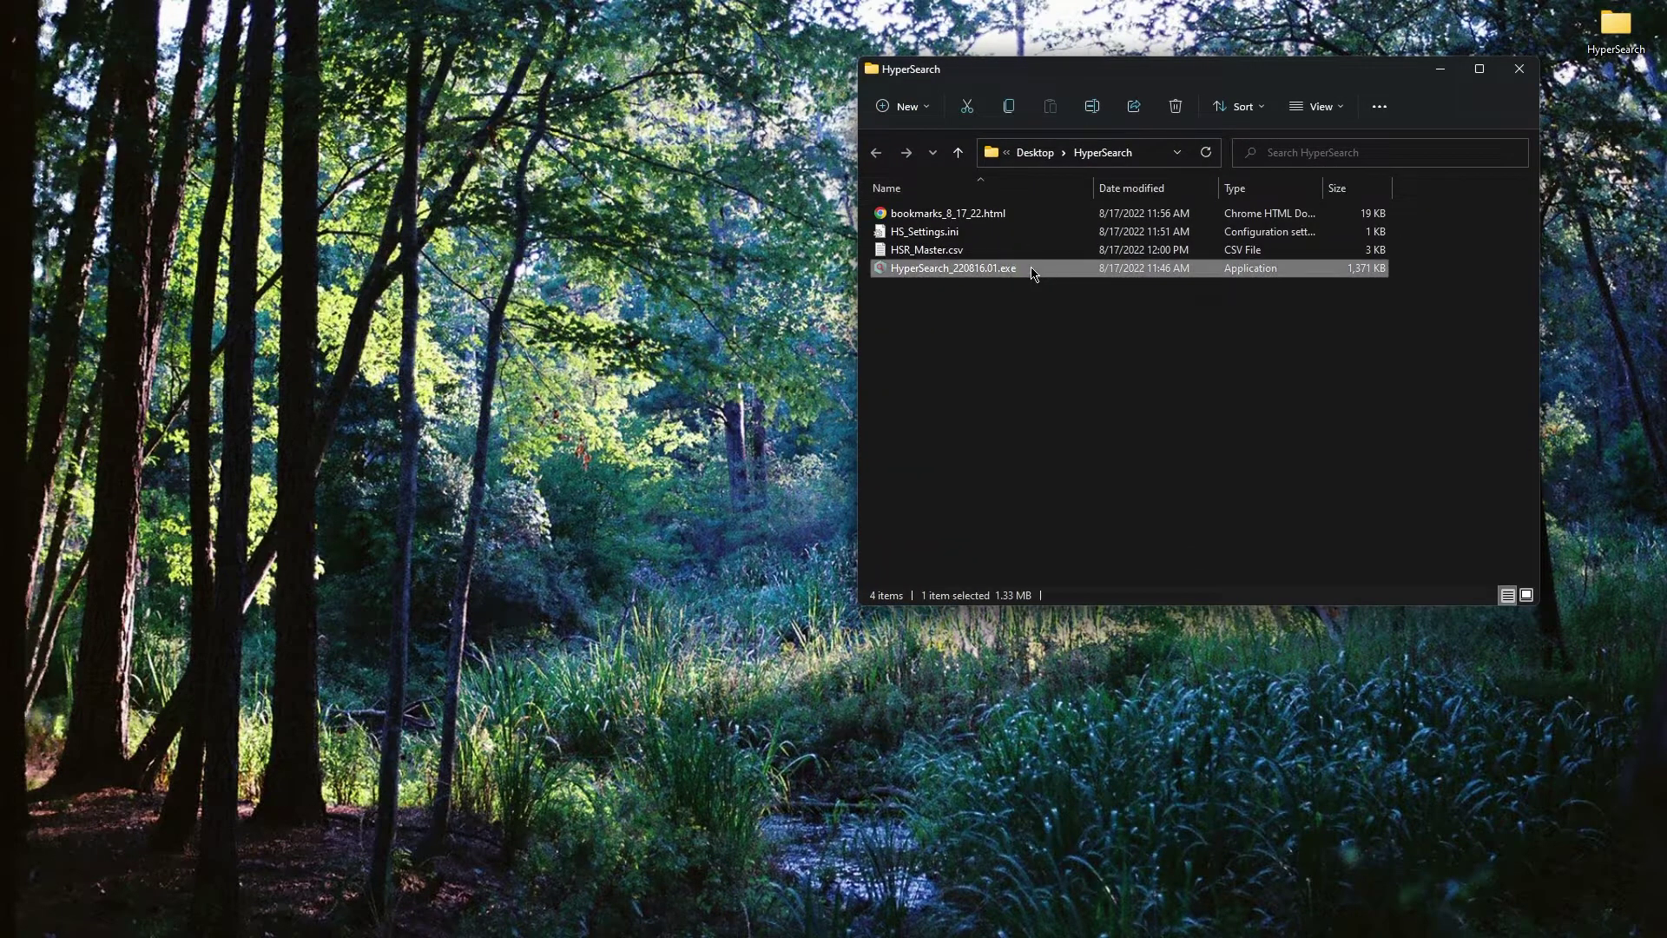
{"action": "key", "text": "super"}
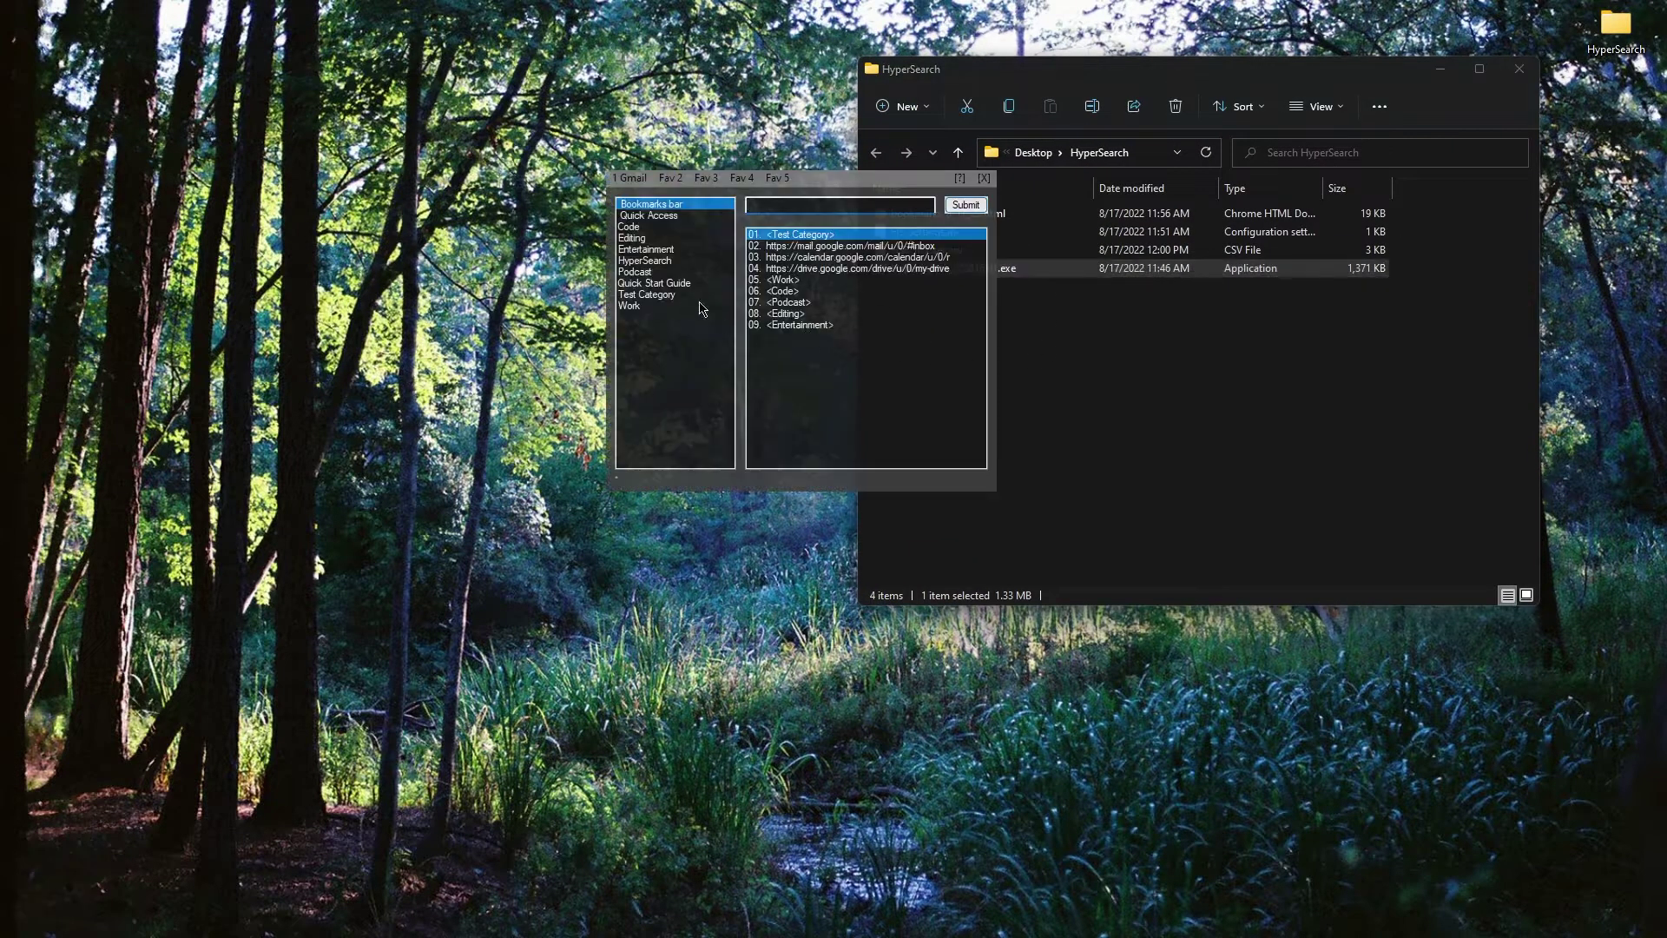
{"action": "left_click", "coordinate": [1046, 438]}
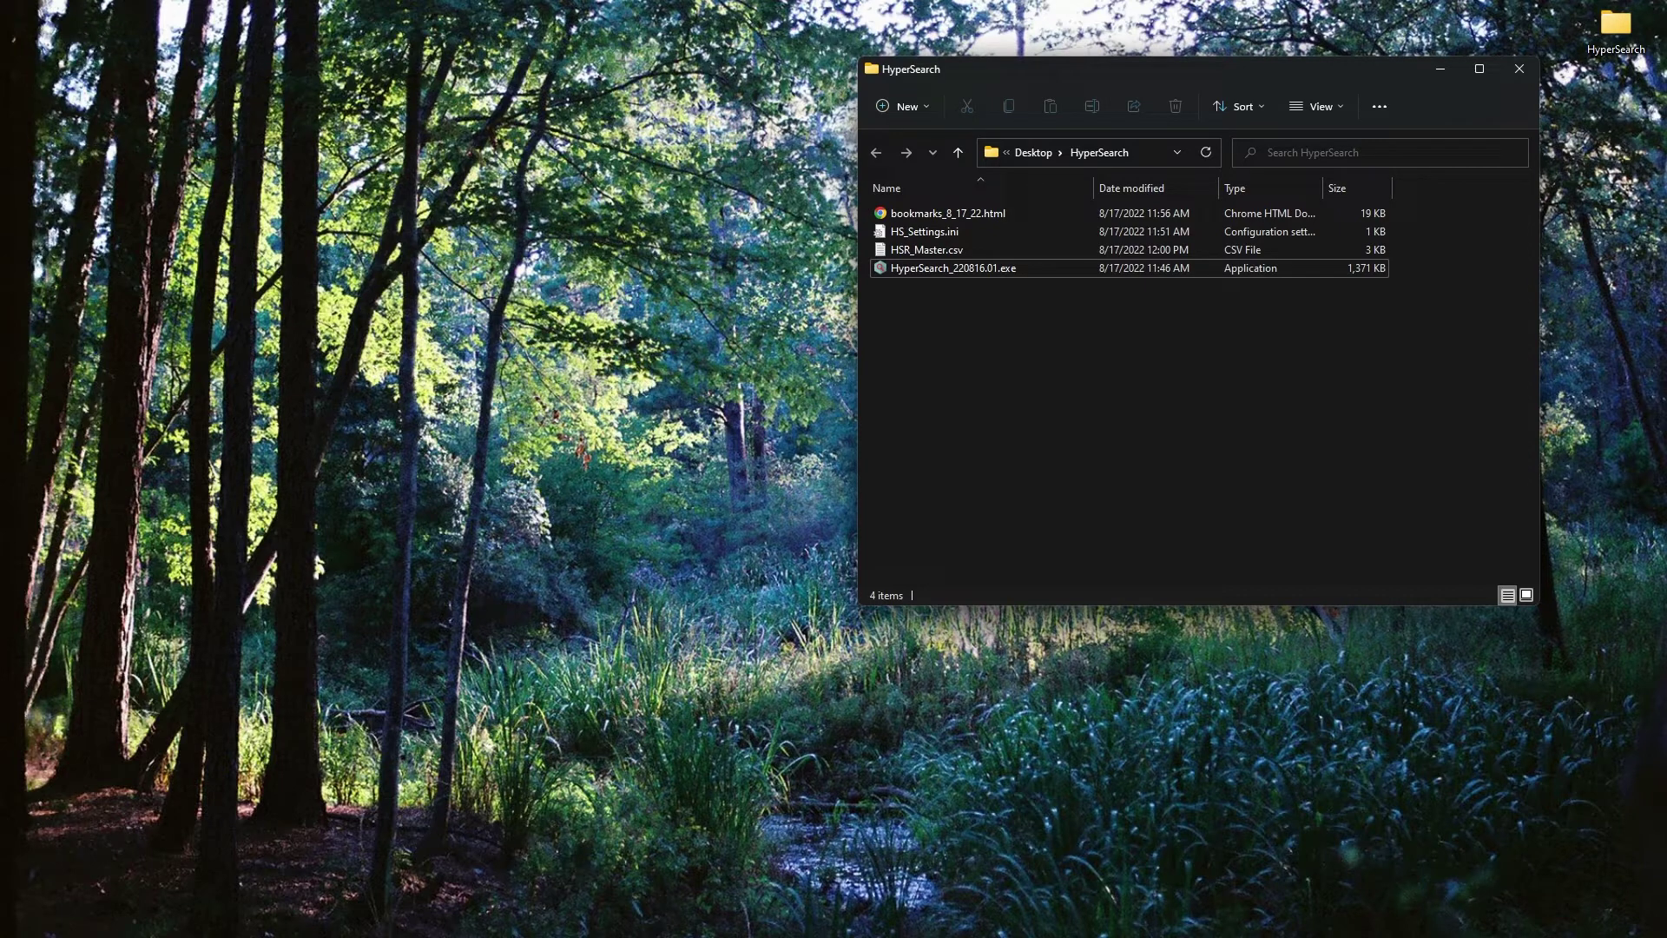
Bring the Windows Startup folder into view to examine its shortcuts, and minimize both folder windows.
{"action": "left_click_drag", "start_coordinate": [1666, 260], "coordinate": [417, 196]}
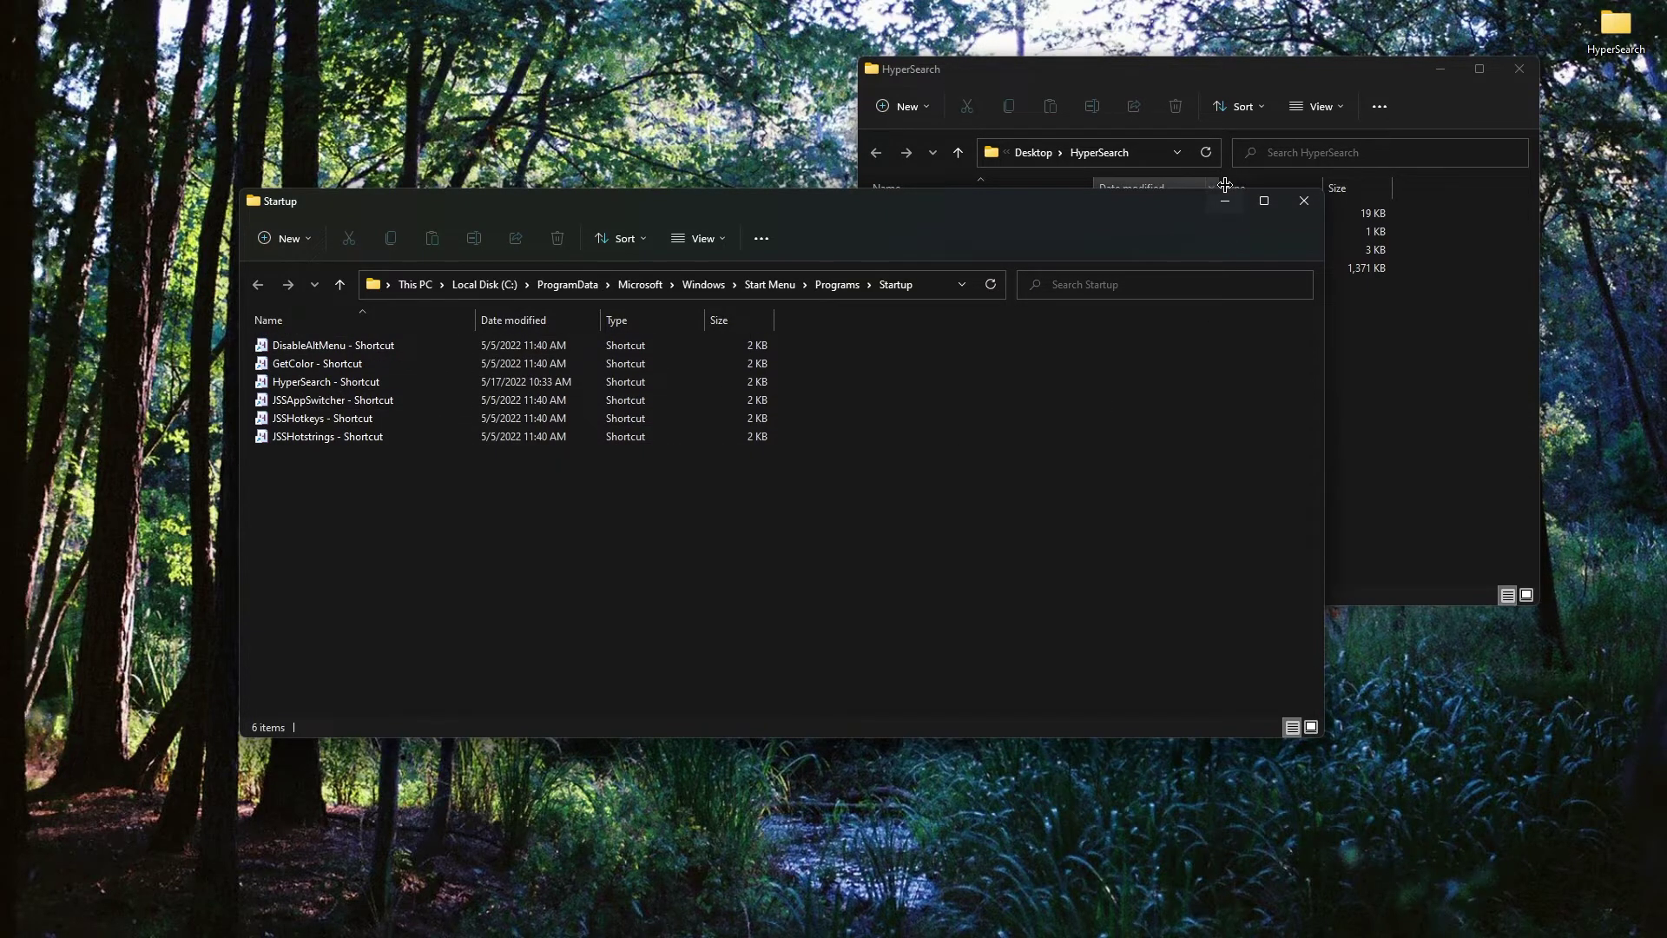
{"action": "left_click", "coordinate": [1226, 204]}
{"action": "left_click", "coordinate": [1445, 72]}
Open HyperSearch's GitHub help page from the app and read the README down to the General Usage section.
{"action": "key", "text": "alt+space"}
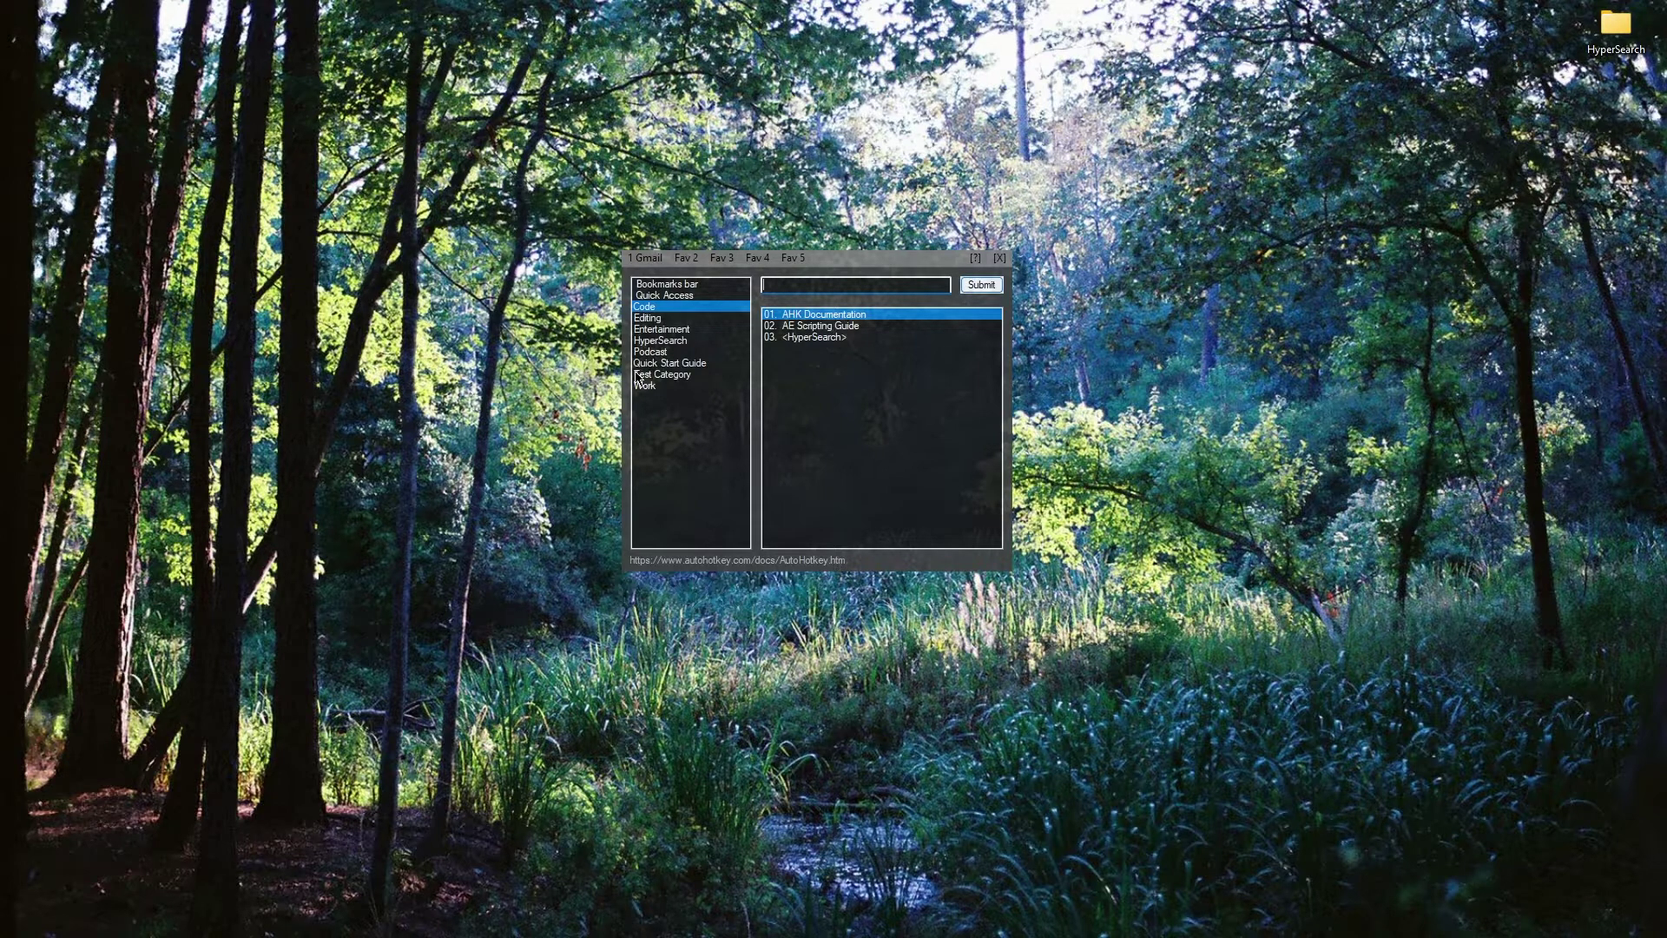
{"action": "left_click", "coordinate": [974, 262]}
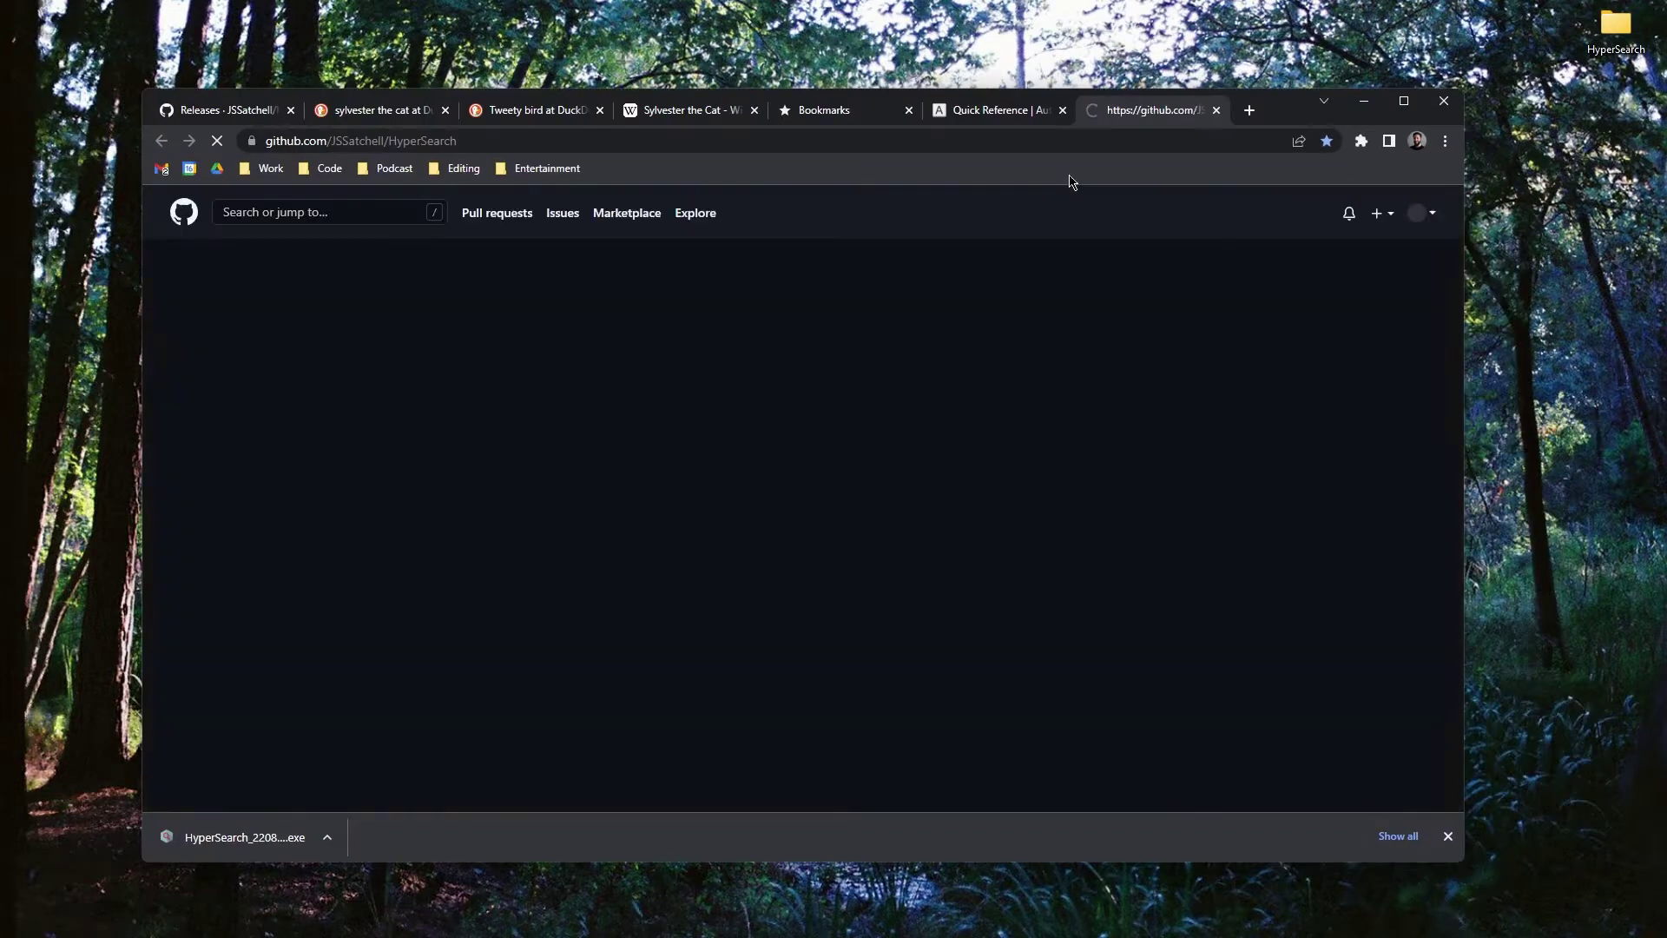
{"action": "key", "text": "ctrl+space"}
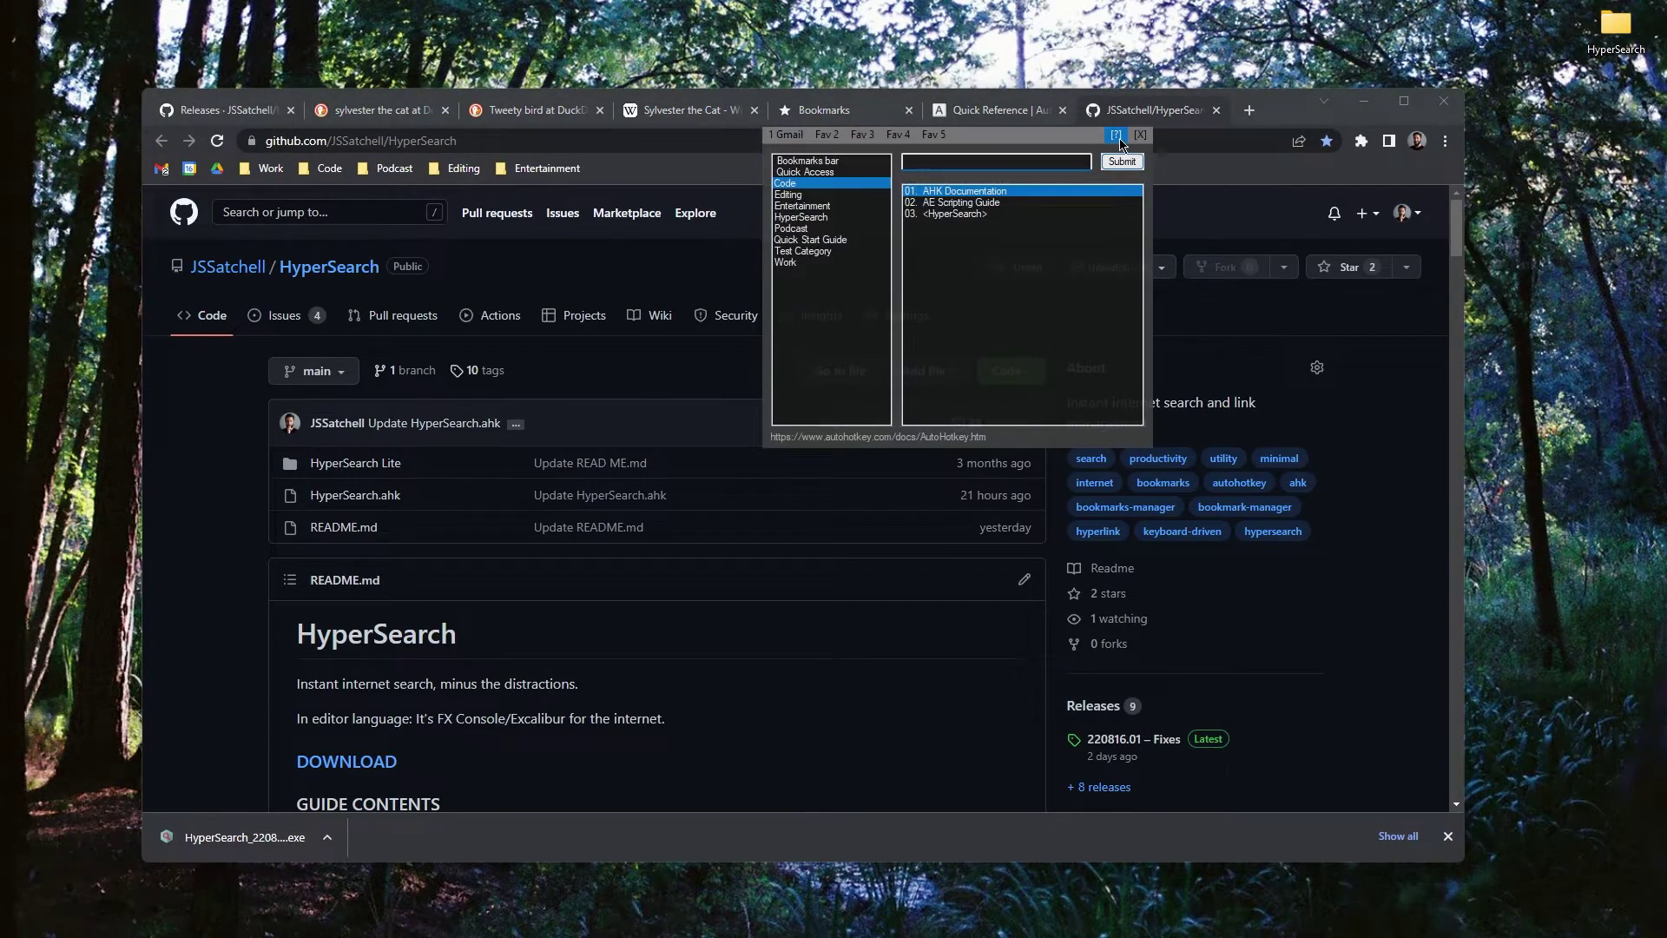
{"action": "key", "text": "Escape"}
{"action": "scroll", "coordinate": [633, 614], "scroll_direction": "down", "scroll_amount": 4}
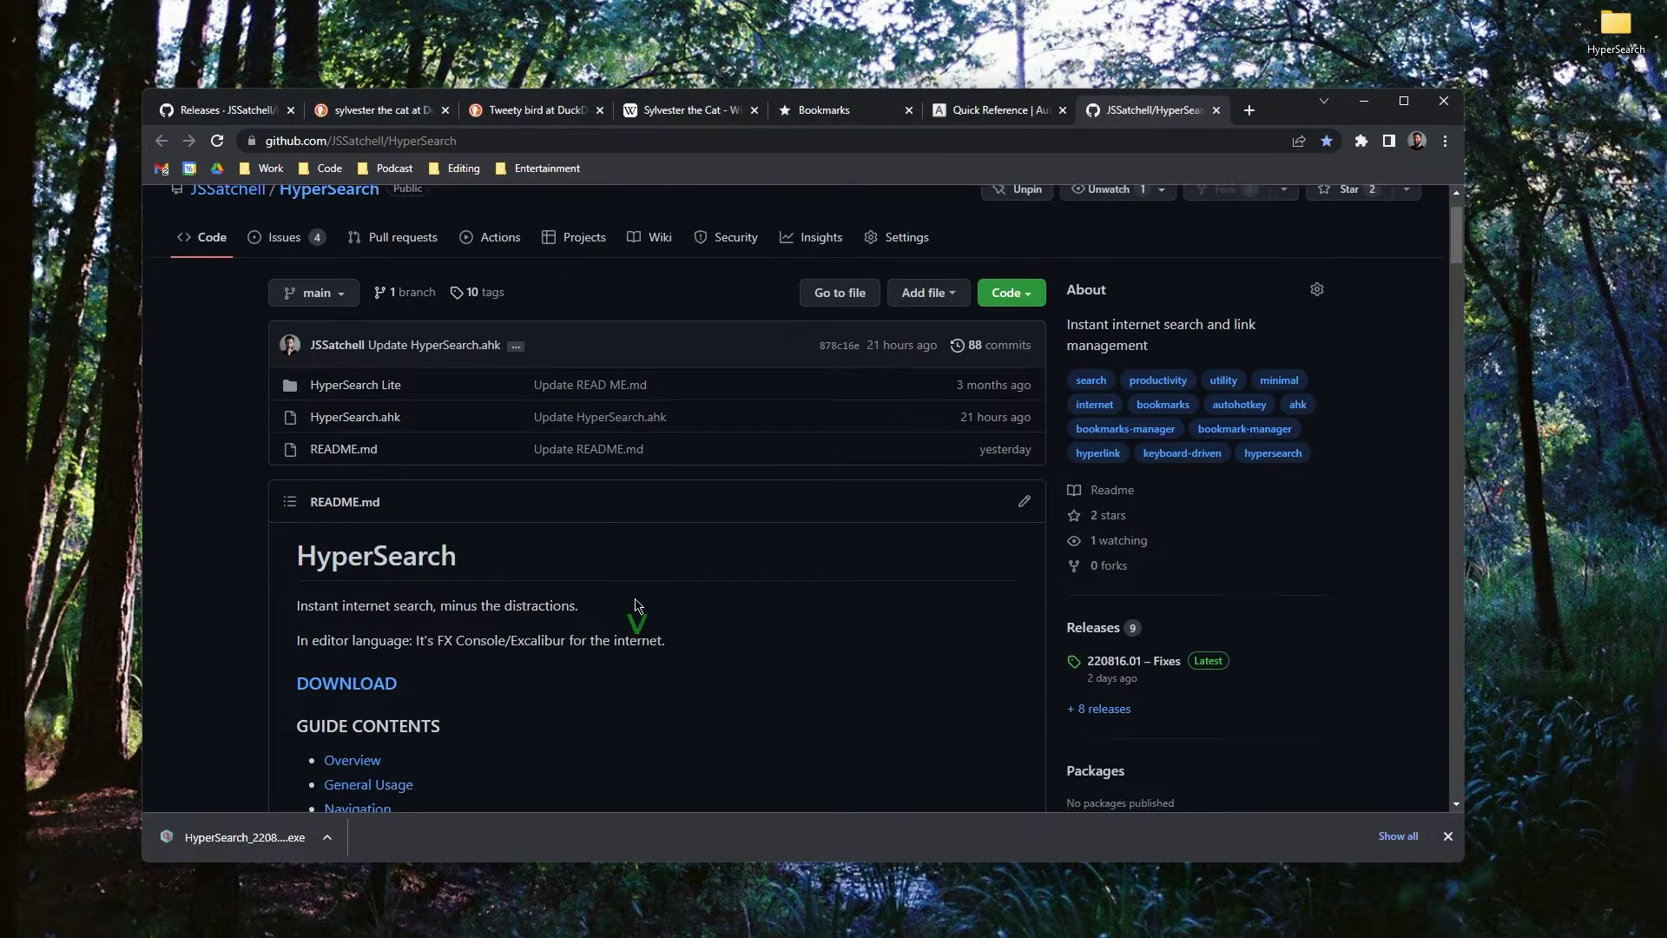
{"action": "scroll", "coordinate": [586, 522], "scroll_direction": "down", "scroll_amount": 20}
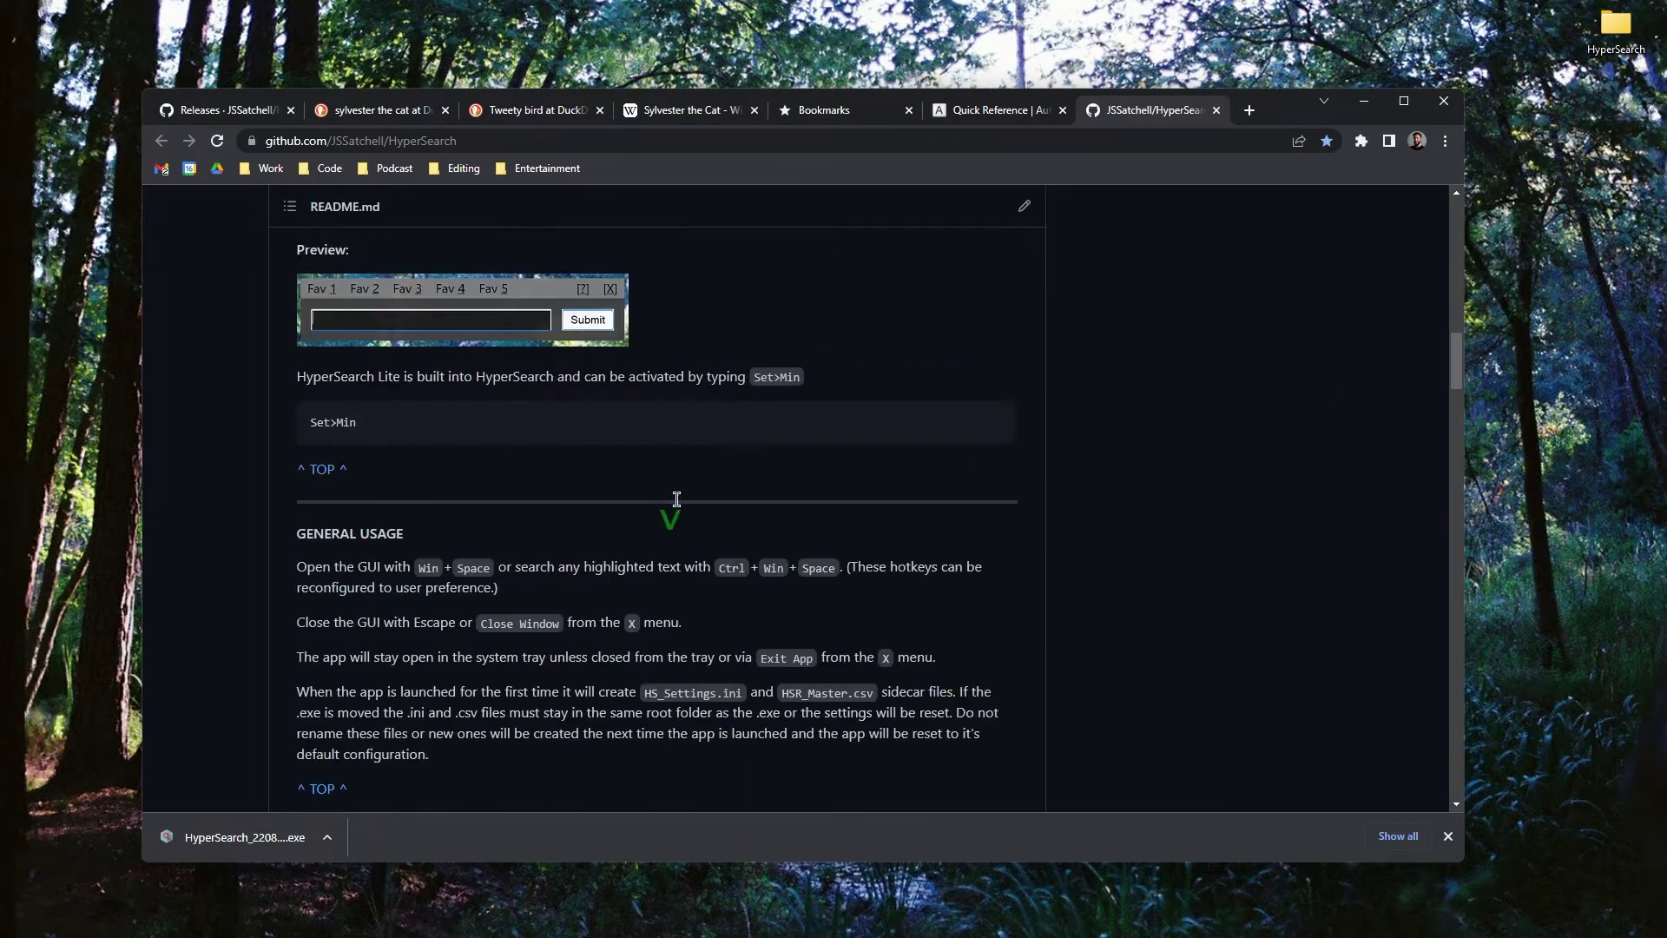
Read the README's sections on keyboard navigation, adding and removing categories and links, and editing names and URLs, and return to the page's beginning.
{"action": "scroll", "coordinate": [662, 464], "scroll_direction": "up", "scroll_amount": 15}
{"action": "scroll", "coordinate": [608, 451], "scroll_direction": "down", "scroll_amount": 5}
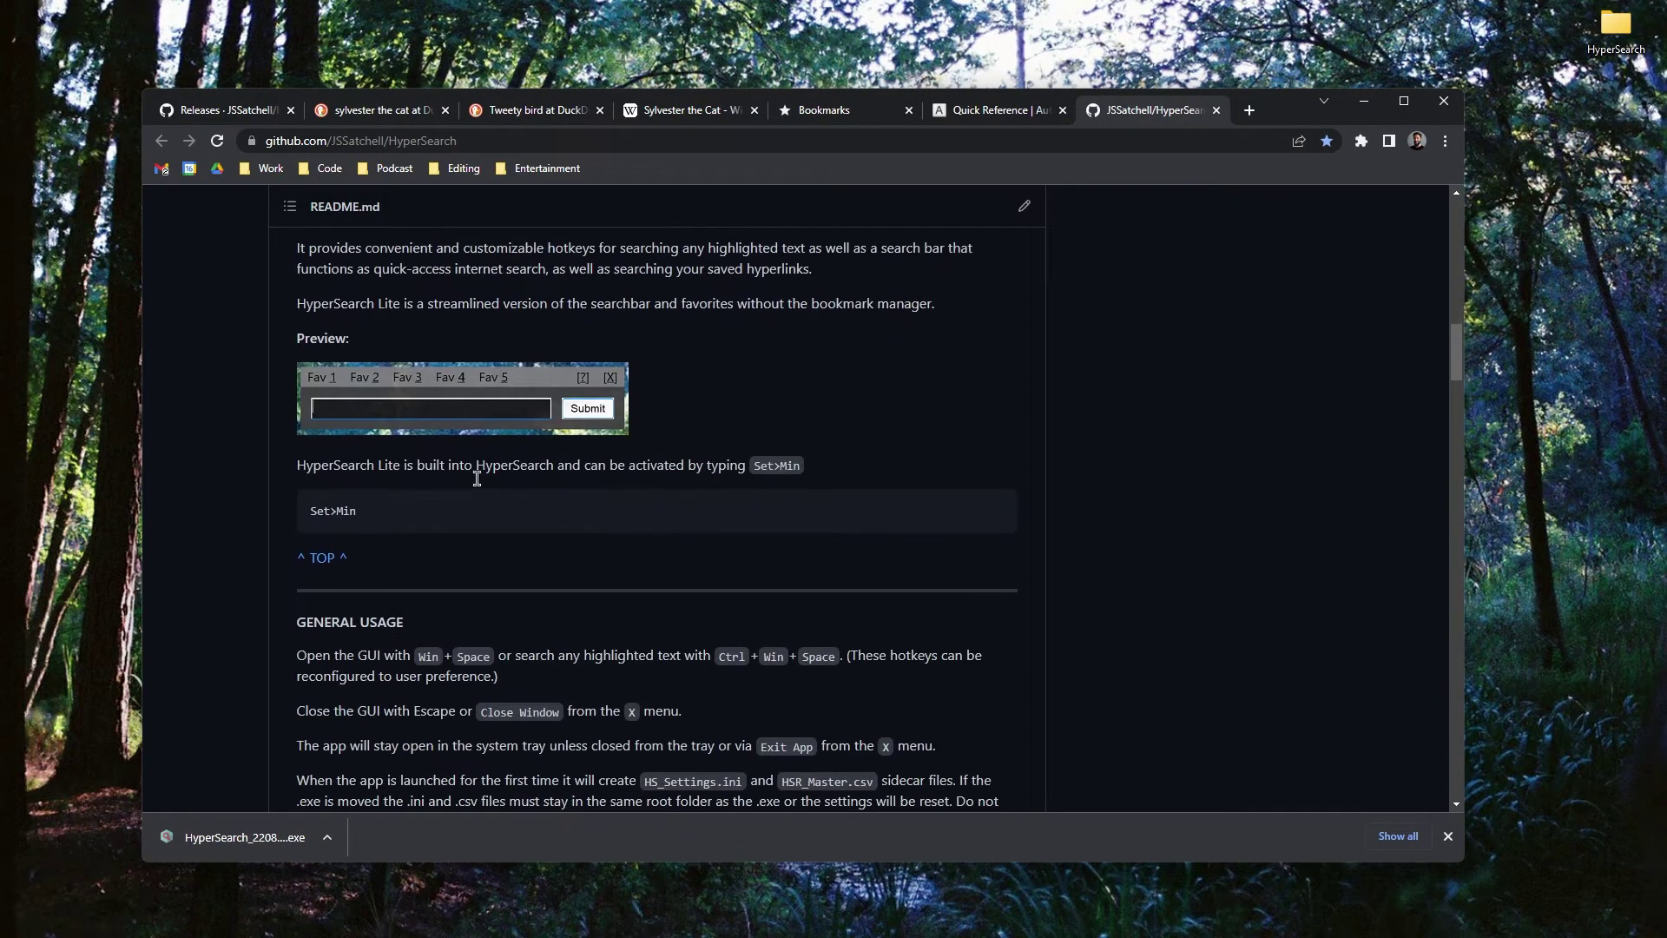
{"action": "scroll", "coordinate": [547, 478], "scroll_direction": "down", "scroll_amount": 9}
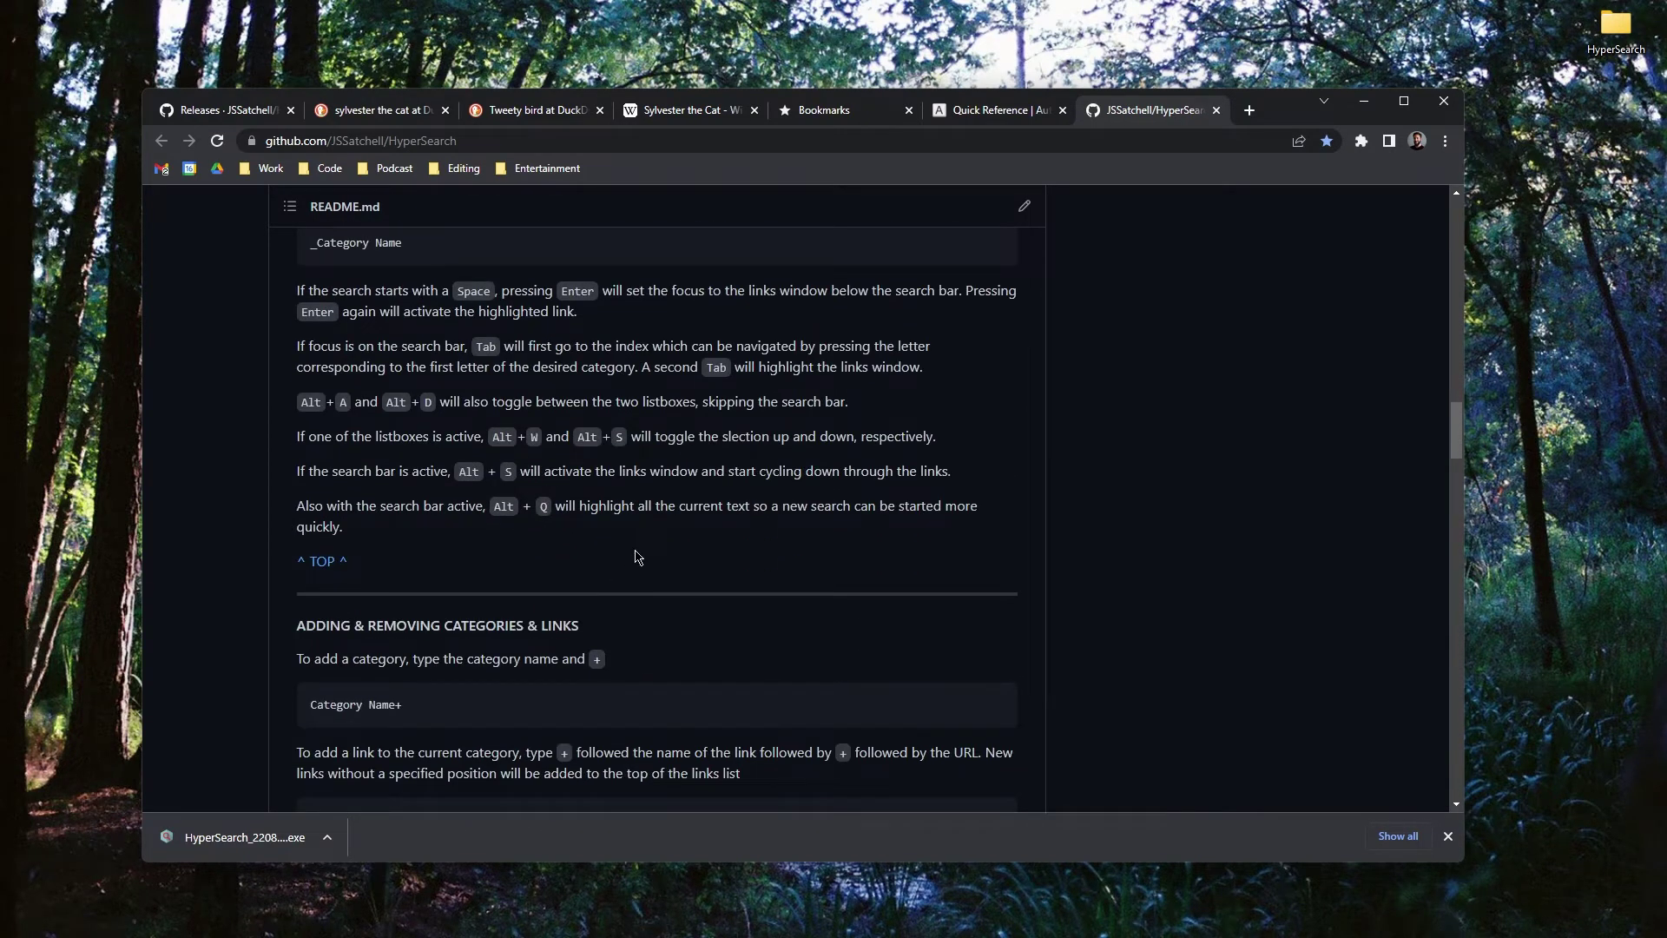
{"action": "scroll", "coordinate": [664, 459], "scroll_direction": "down", "scroll_amount": 8}
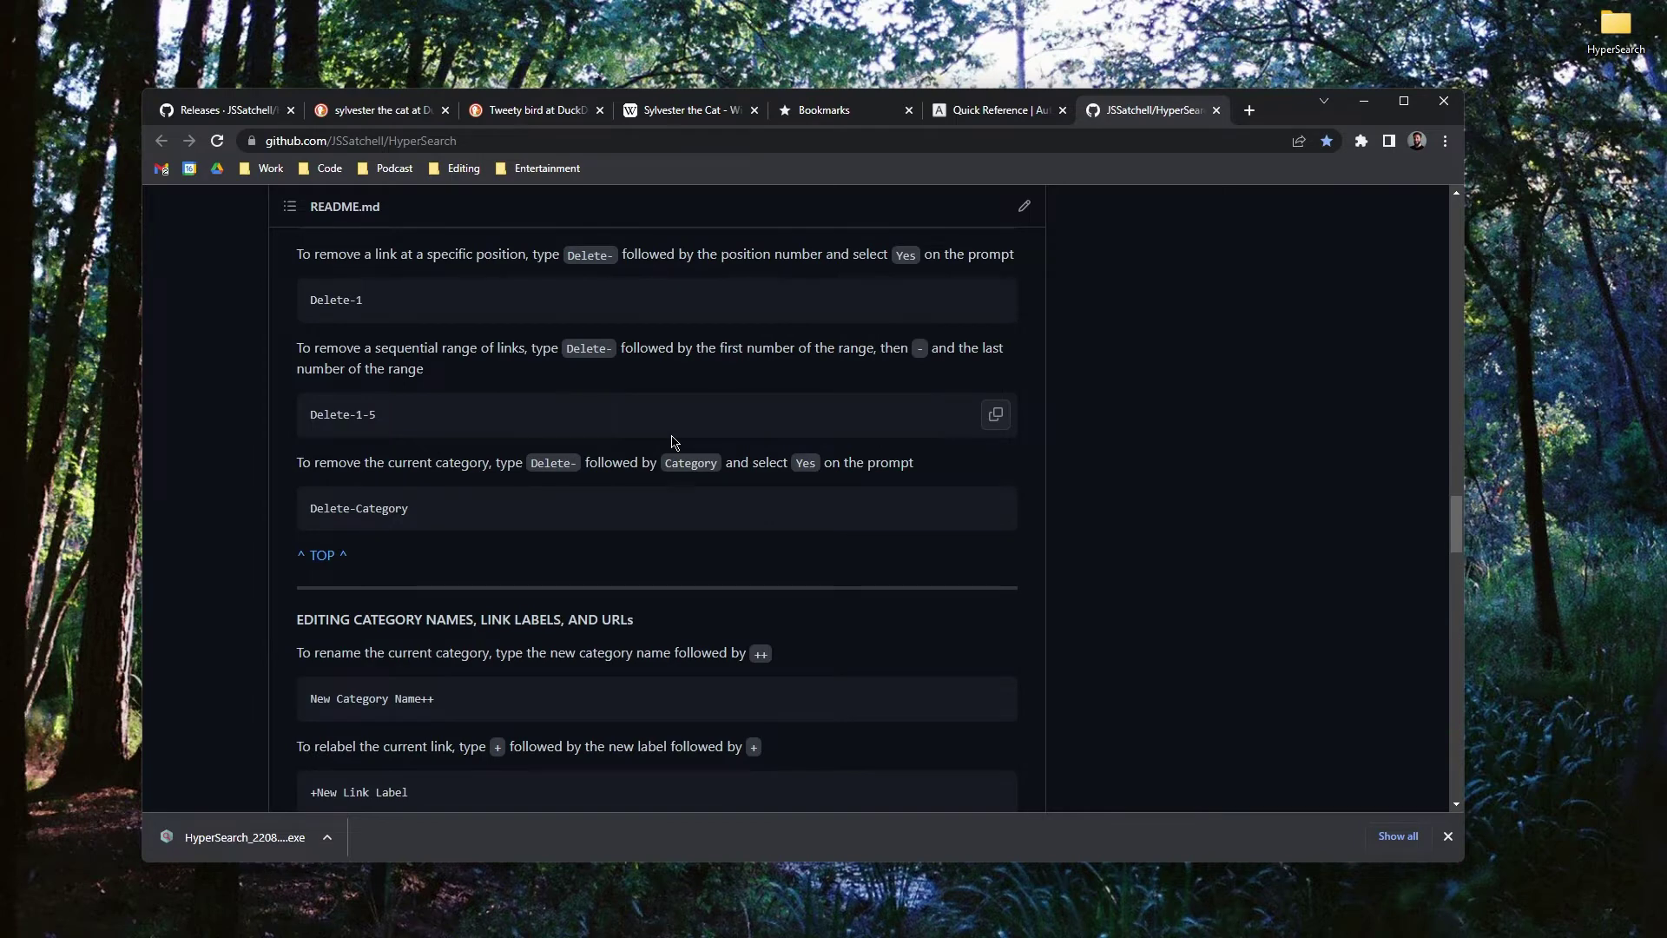
{"action": "scroll", "coordinate": [588, 482], "scroll_direction": "down", "scroll_amount": 3}
{"action": "key", "text": "Home"}
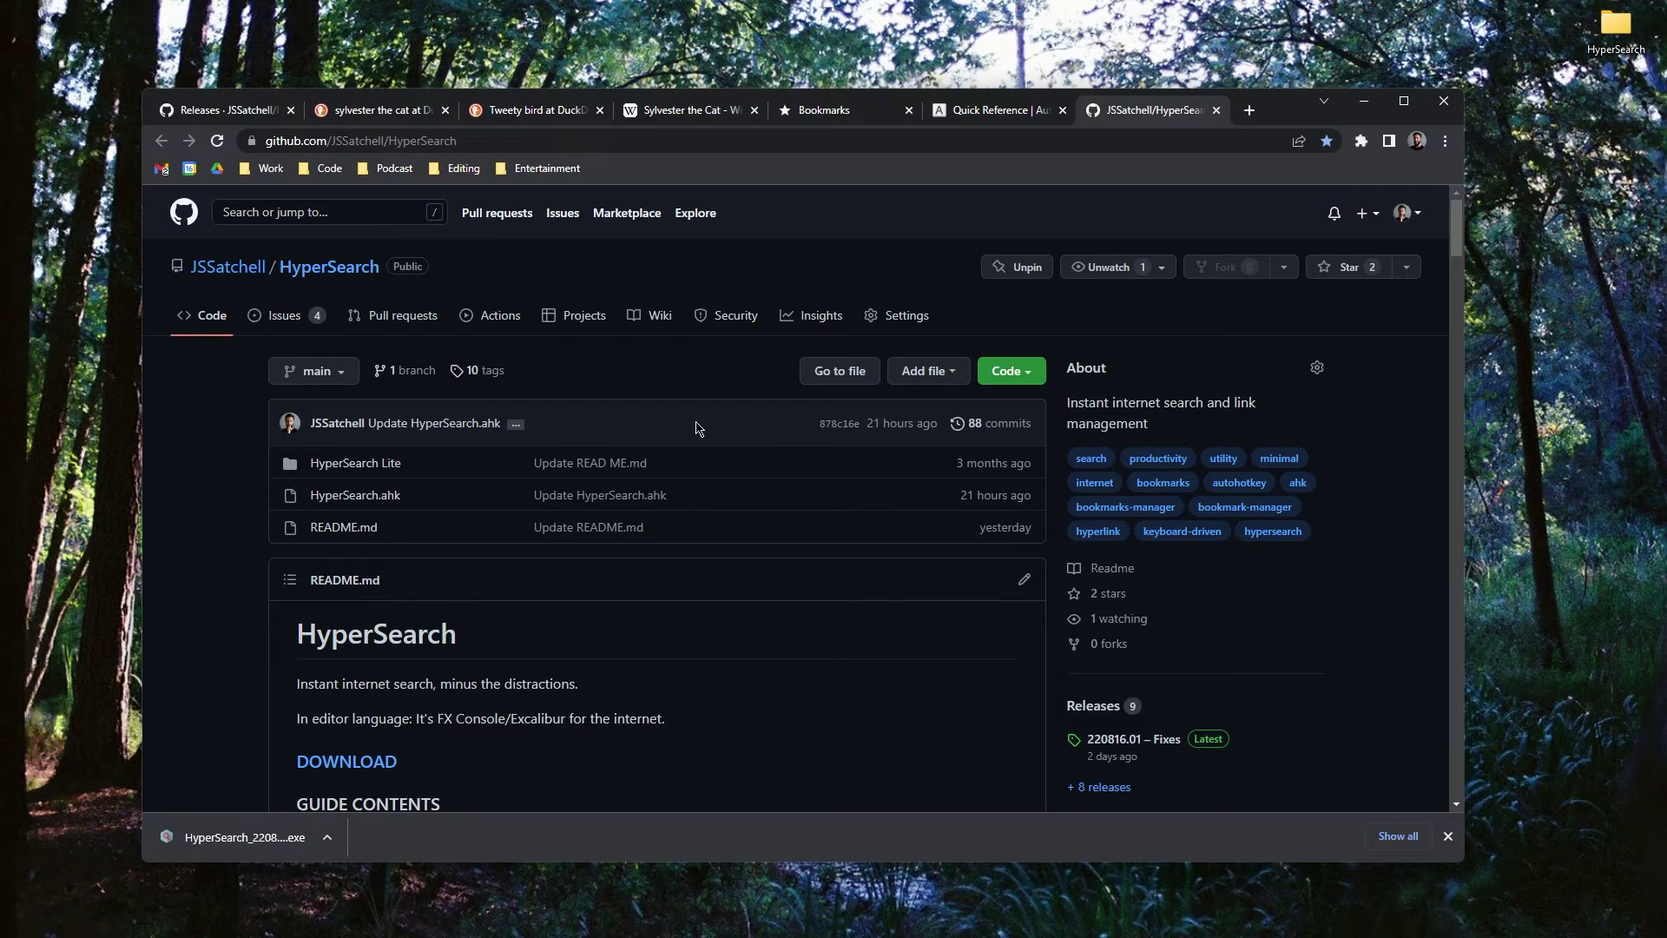
{"action": "left_click", "coordinate": [333, 170]}
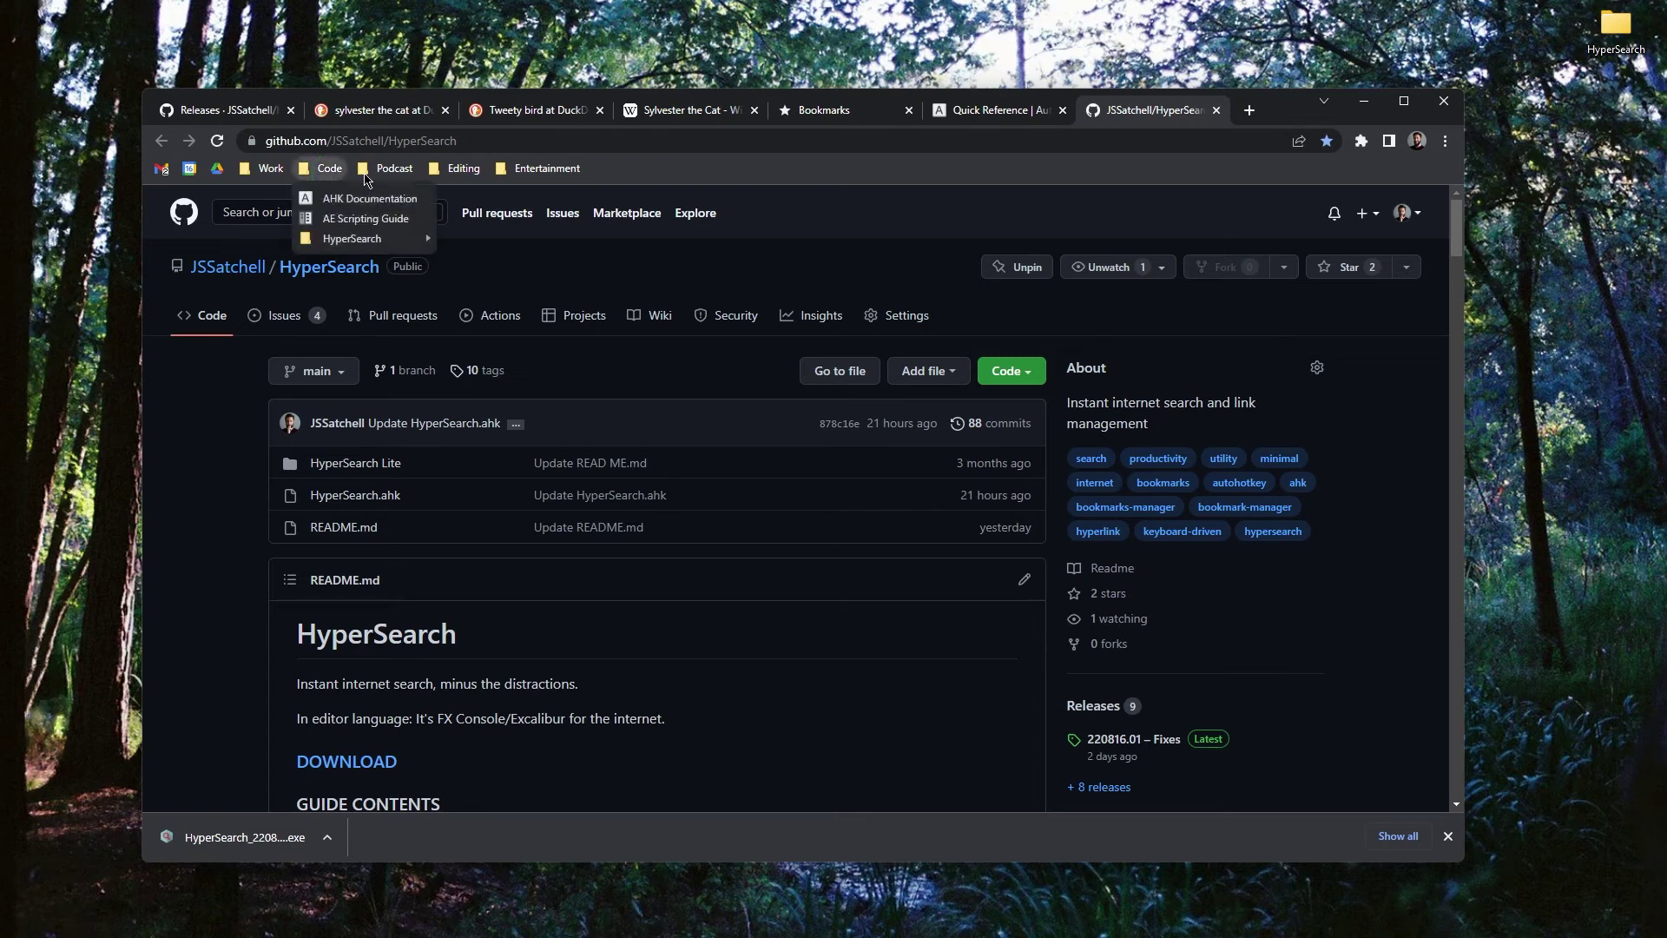
{"action": "left_click", "coordinate": [735, 299]}
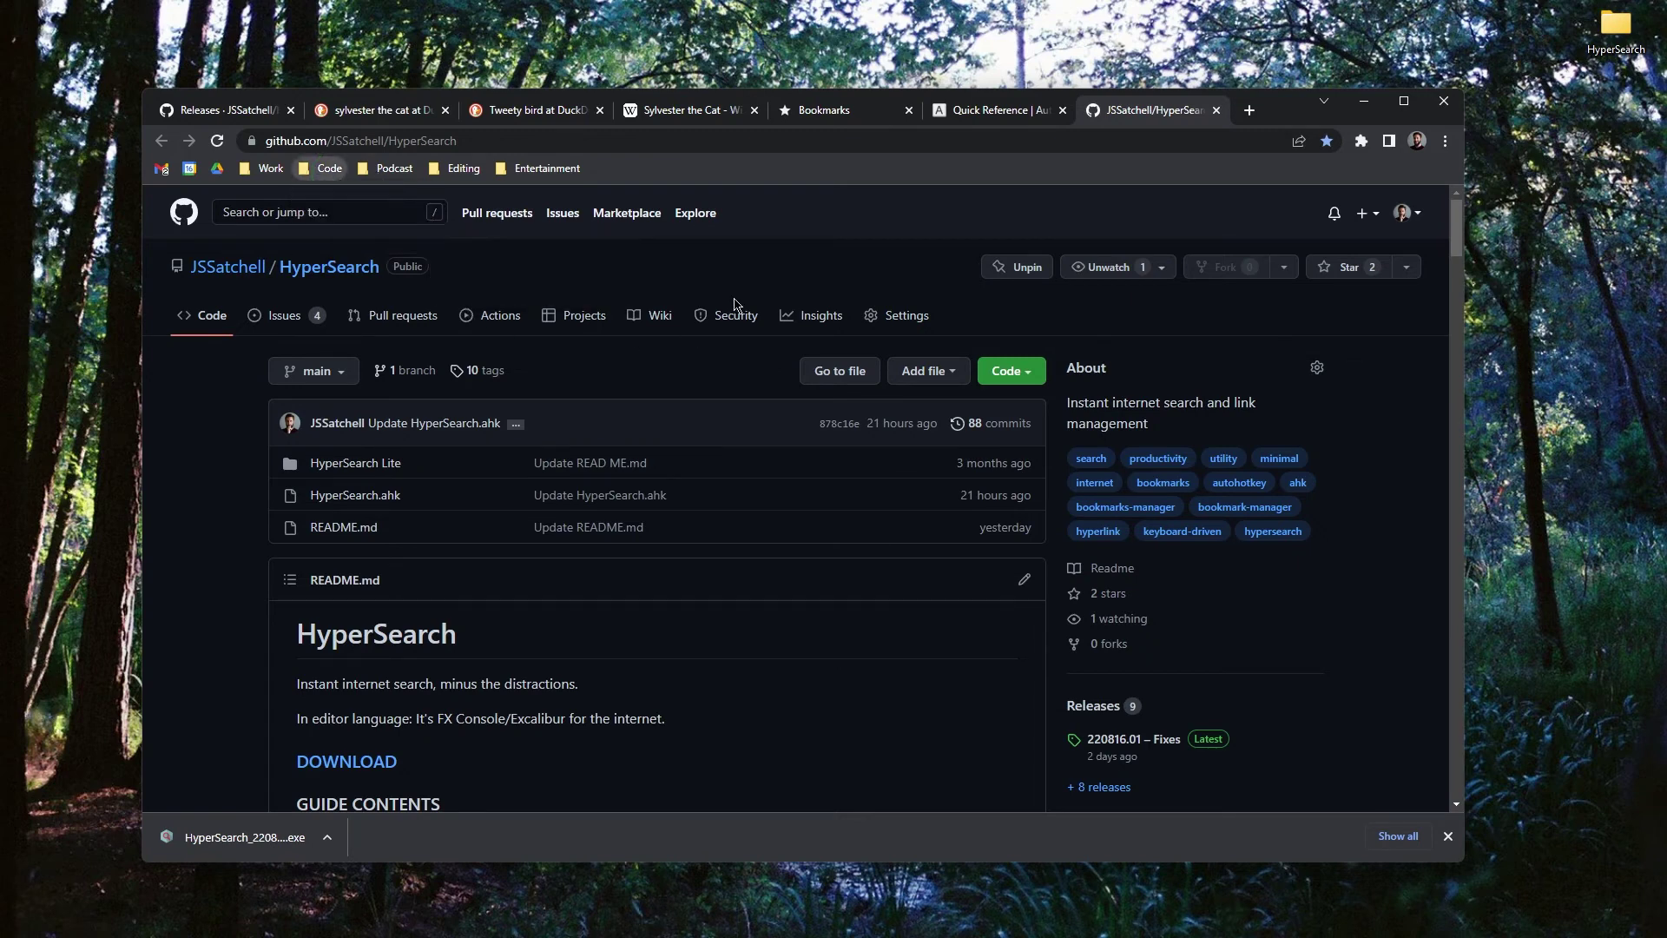